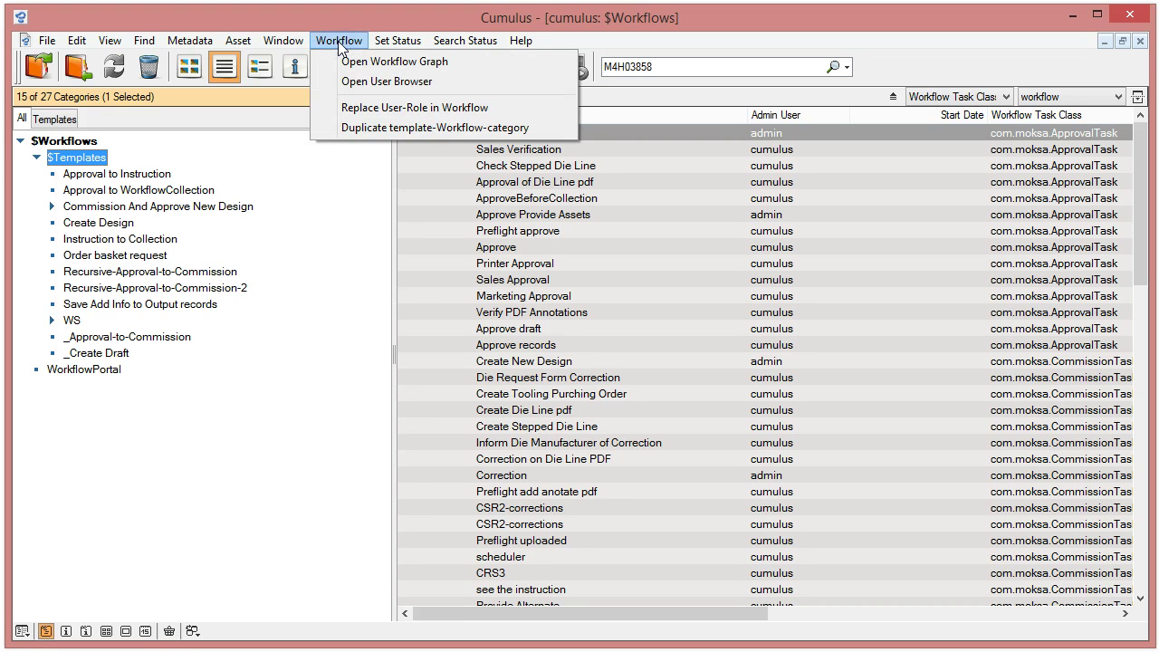
Examine the $Workflows category tree, comparing the $Templates and WorkflowPortal categories
click(338, 29)
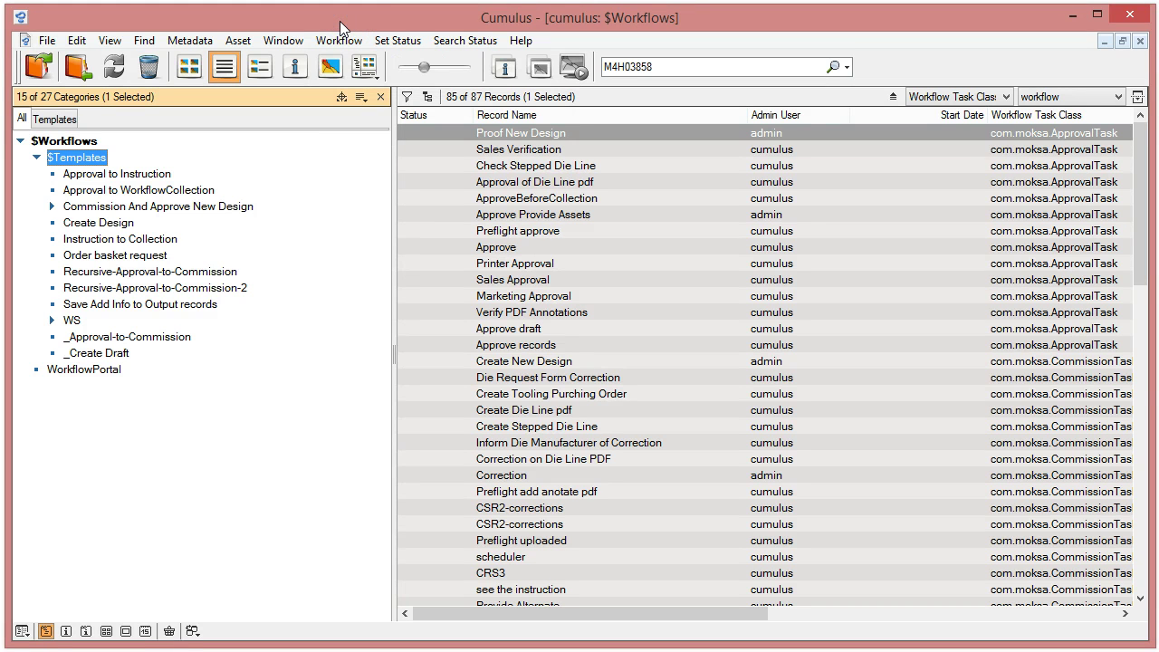
click(77, 143)
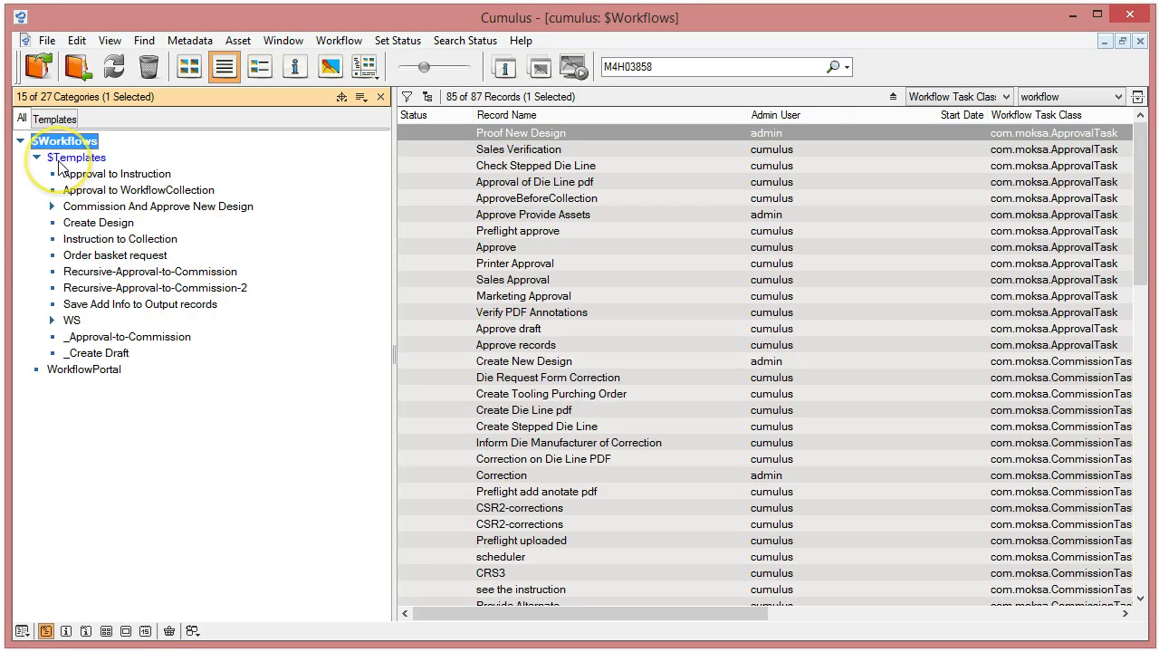
click(65, 158)
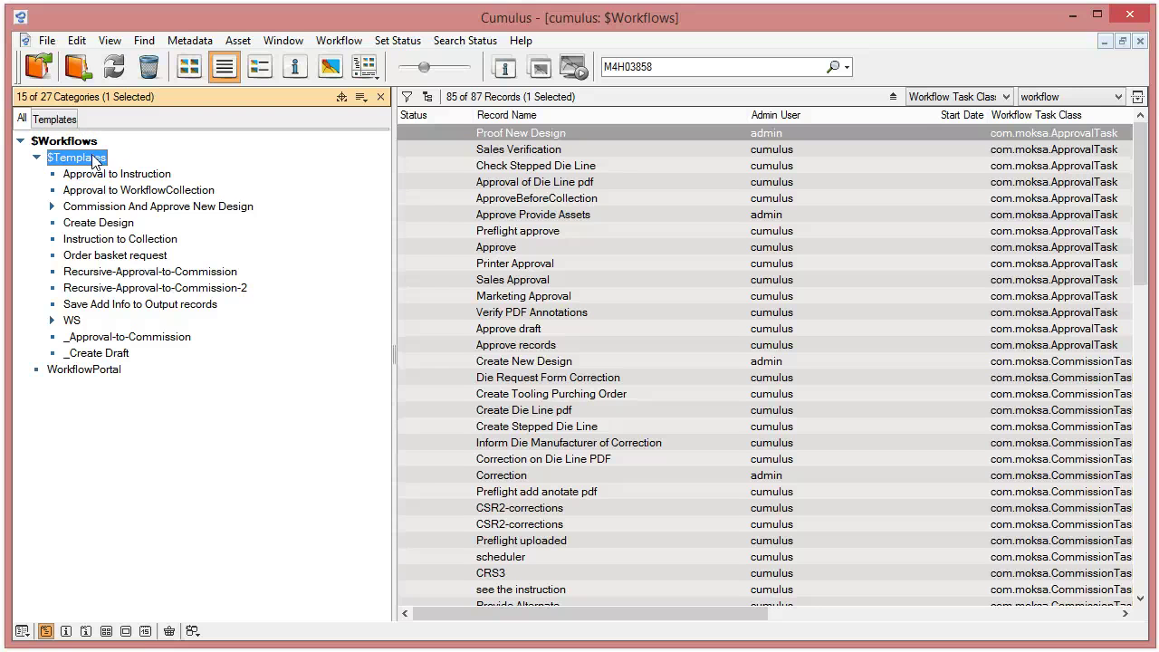
click(86, 369)
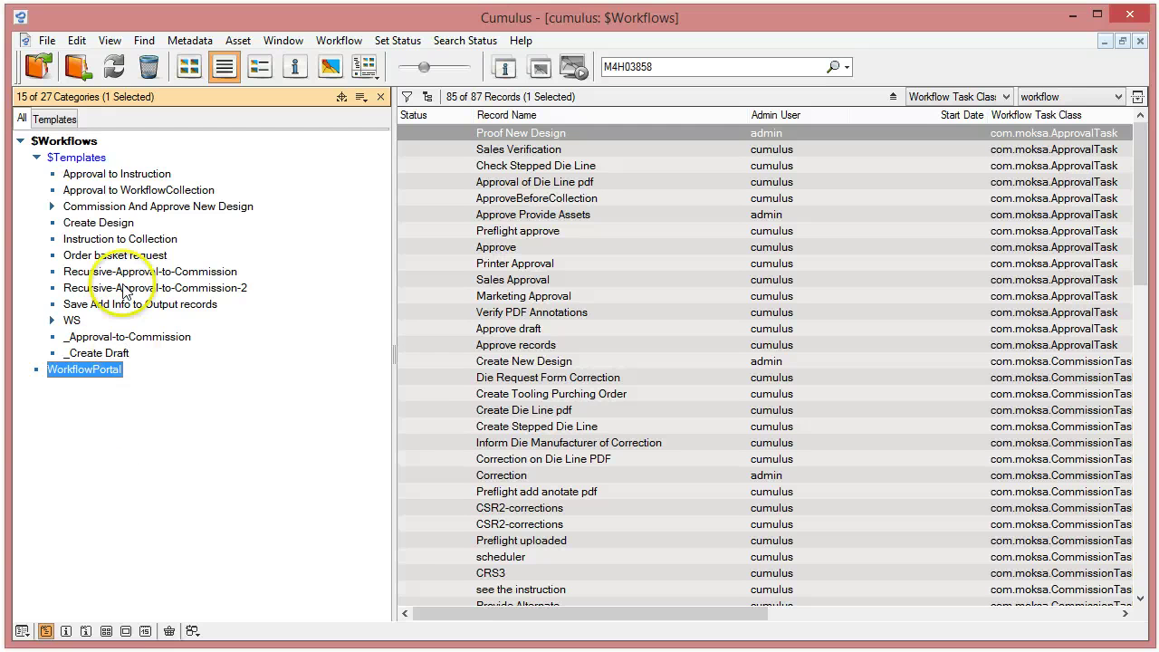
click(76, 157)
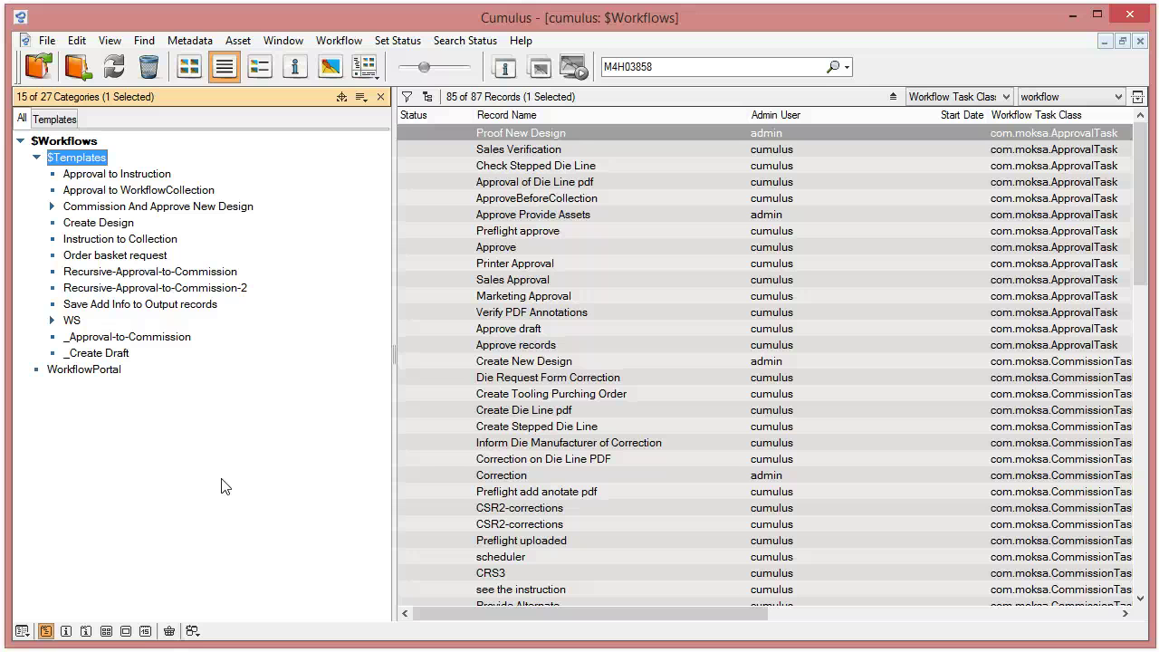
click(78, 369)
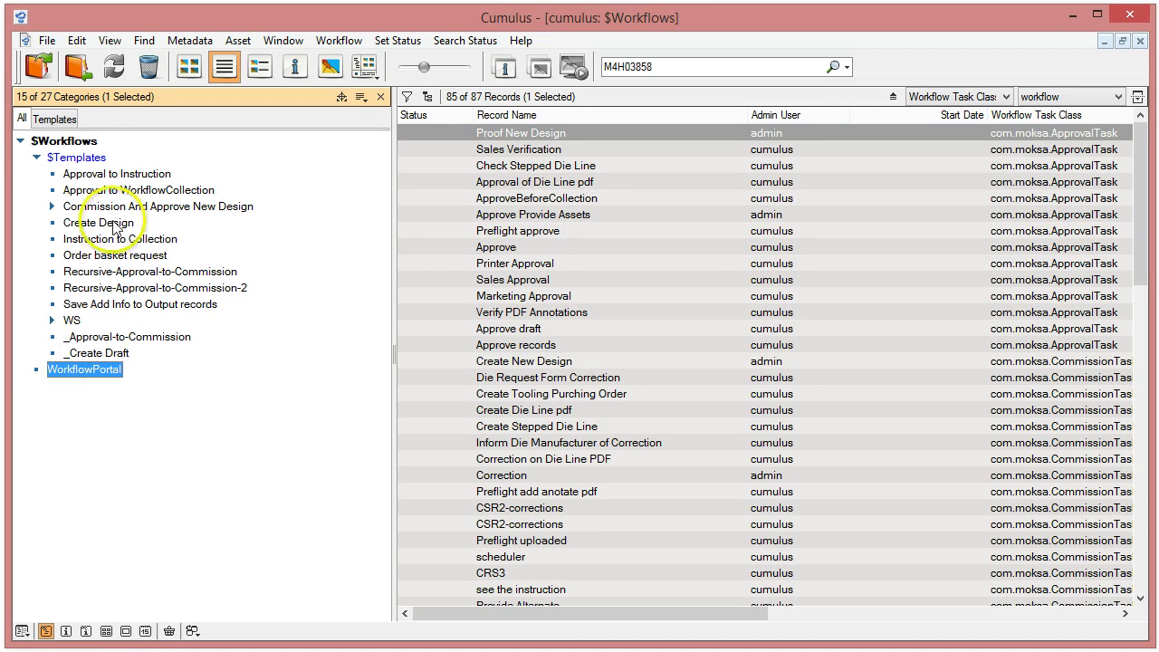
click(78, 158)
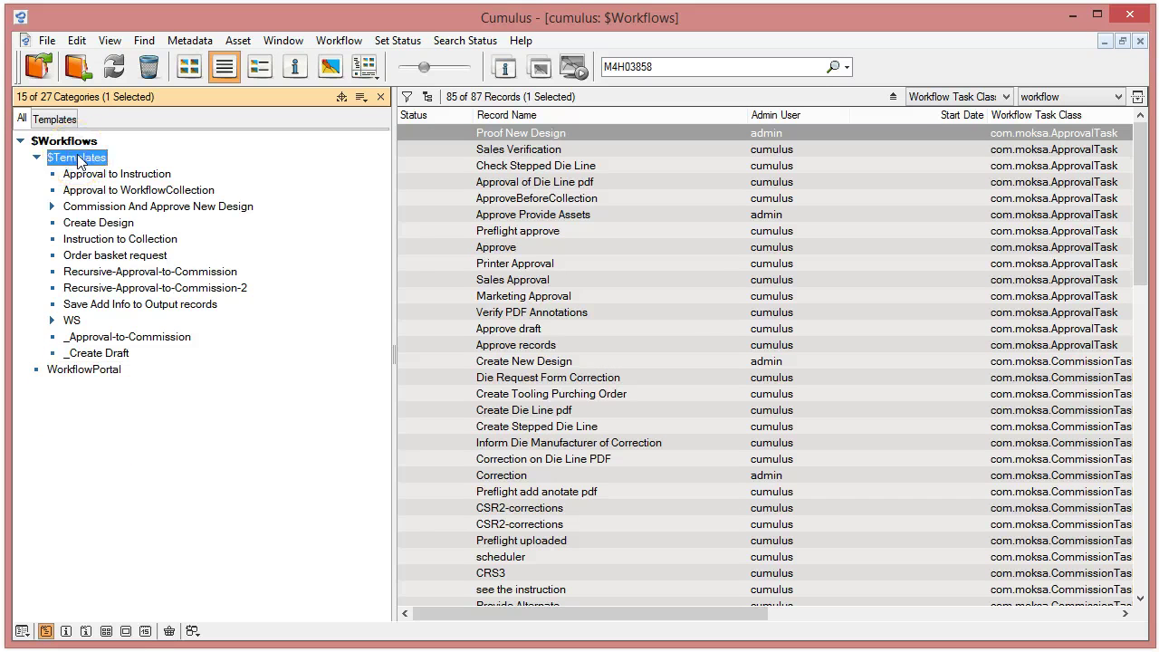
Show the records of the Approval to Instruction template and go through its Approve, see the instruction and Approved Record To Instruction tasks
click(83, 177)
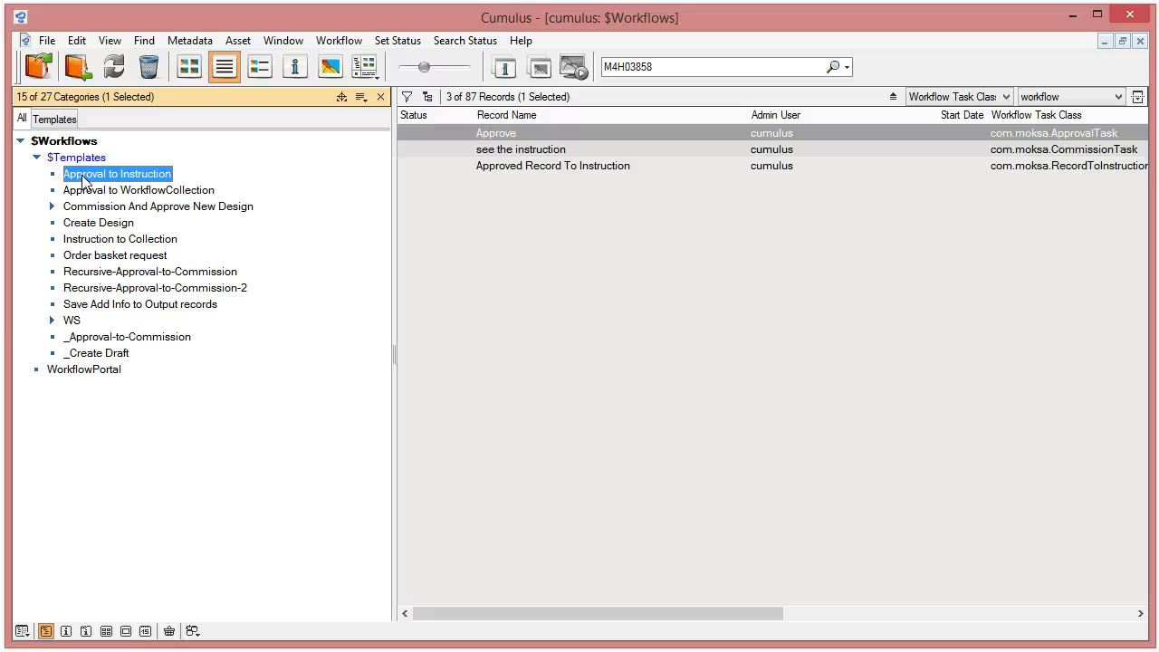
click(486, 136)
click(532, 151)
click(535, 166)
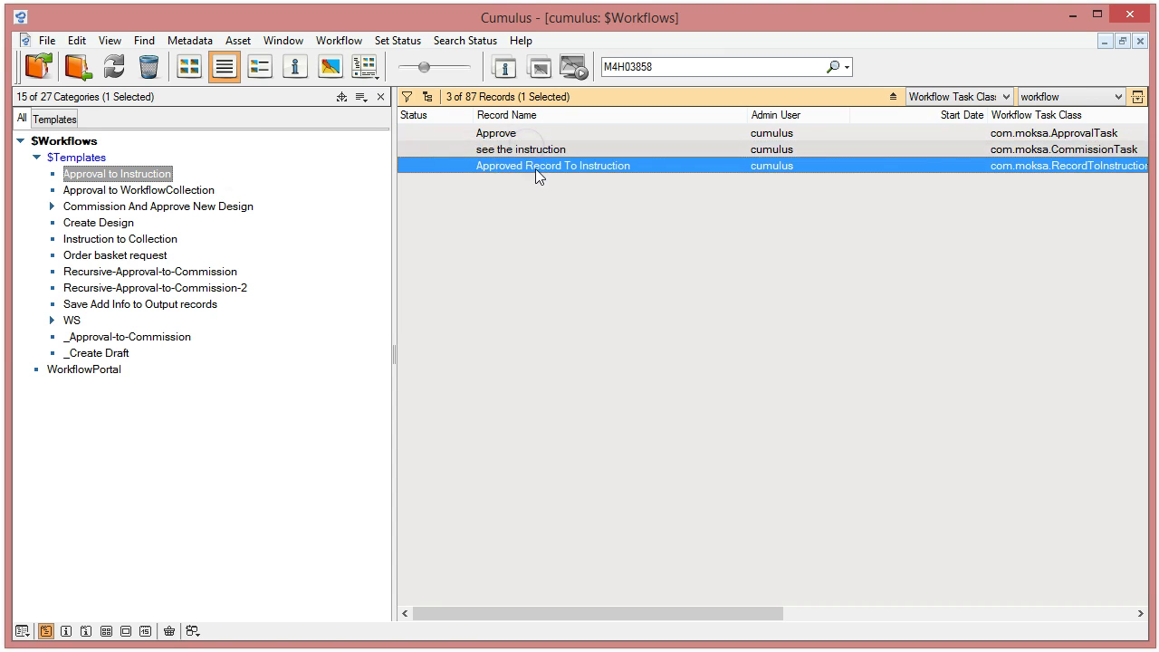
View the workflow graph of the Approval to Instruction template and close it
click(129, 175)
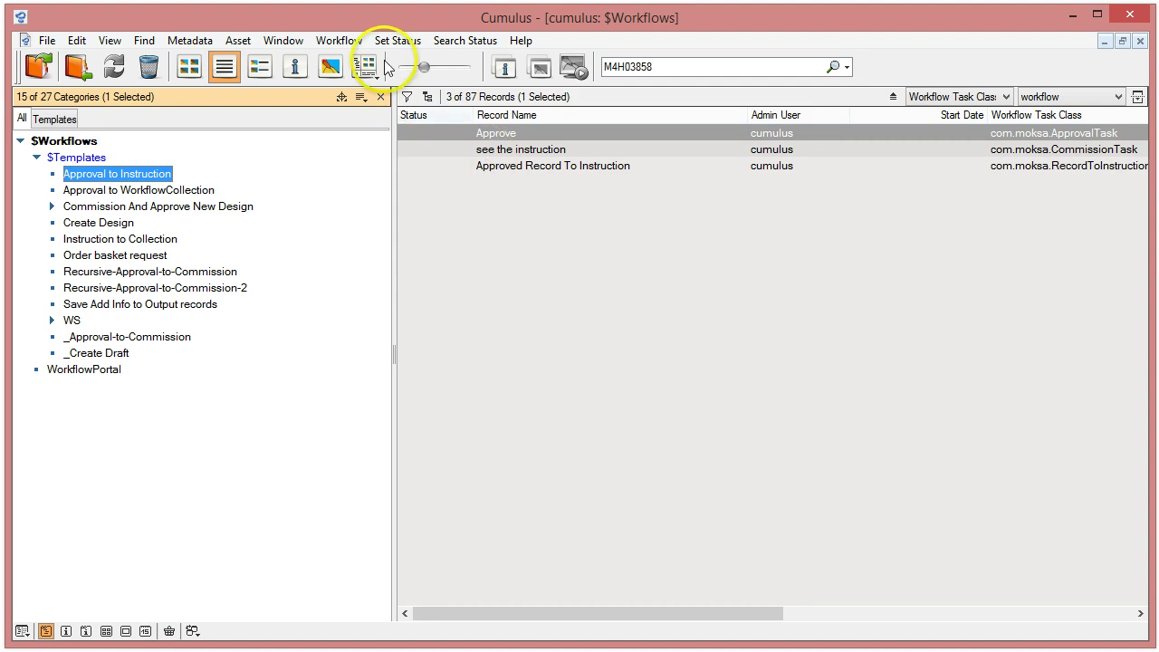
click(360, 42)
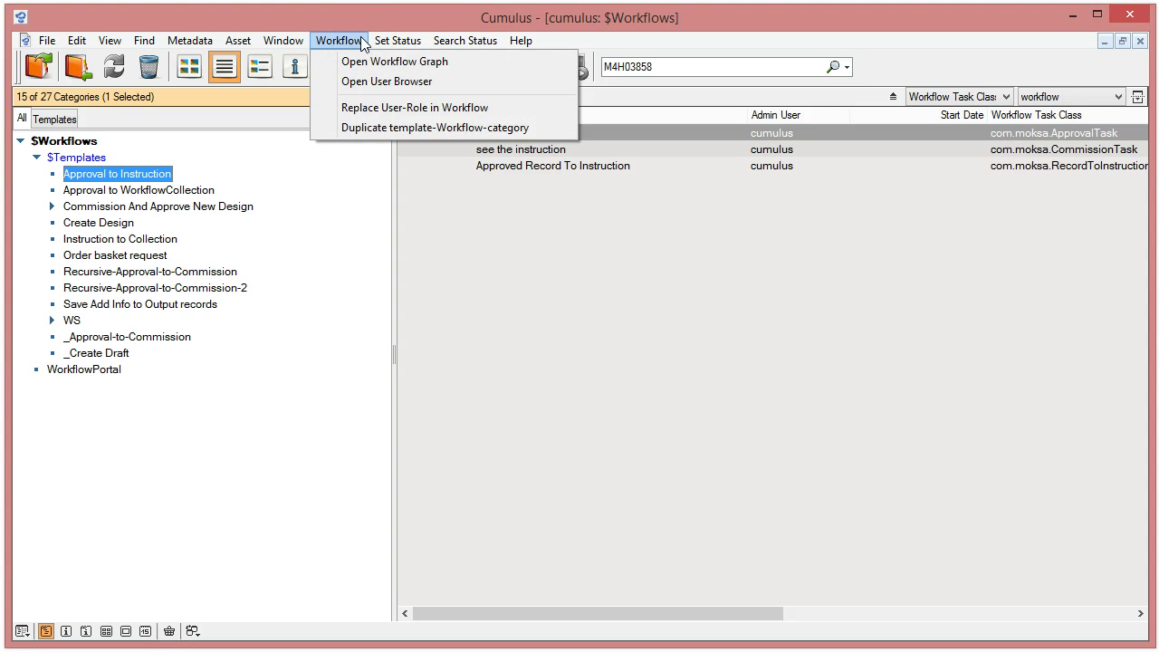
click(539, 341)
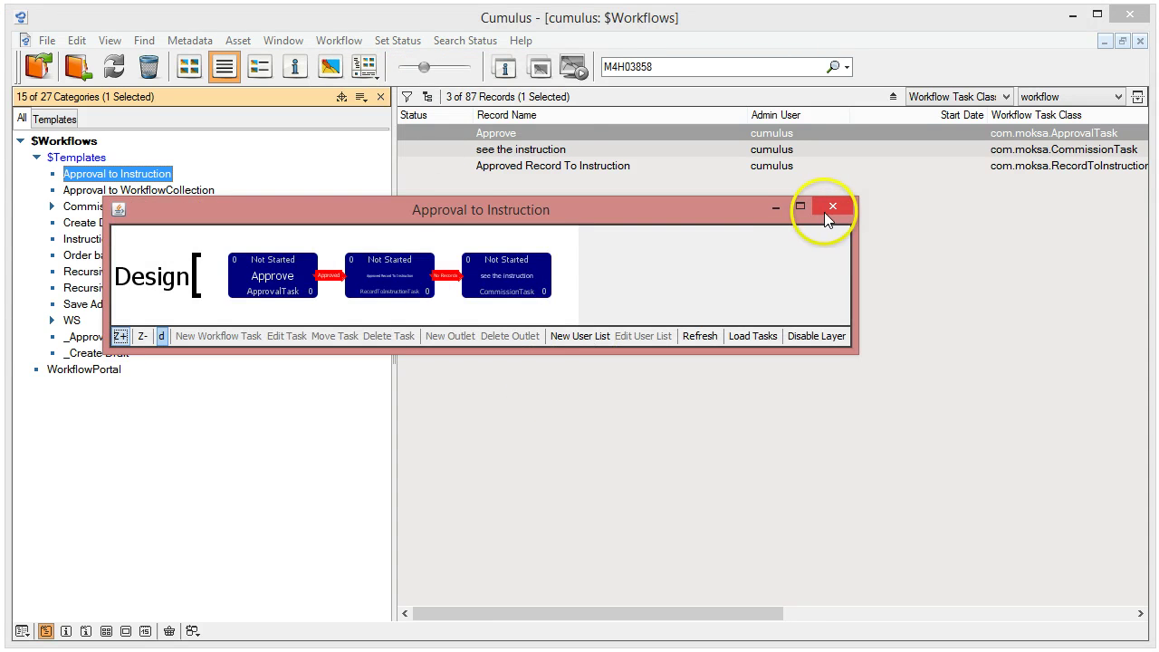
drag(410, 207, 424, 236)
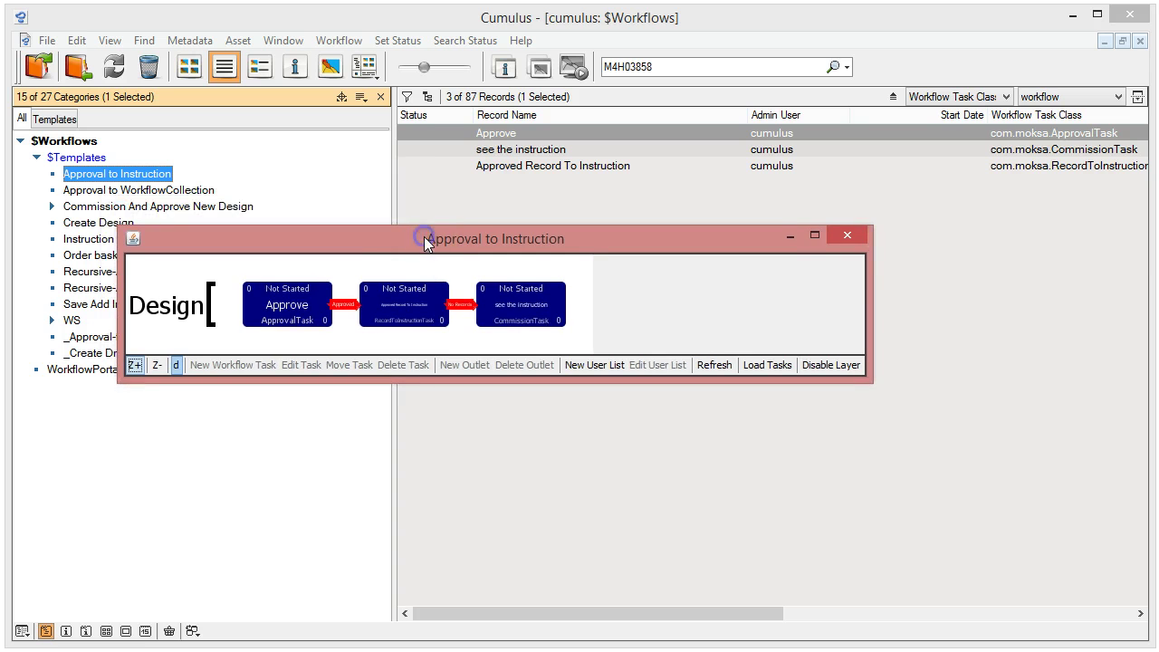
click(839, 235)
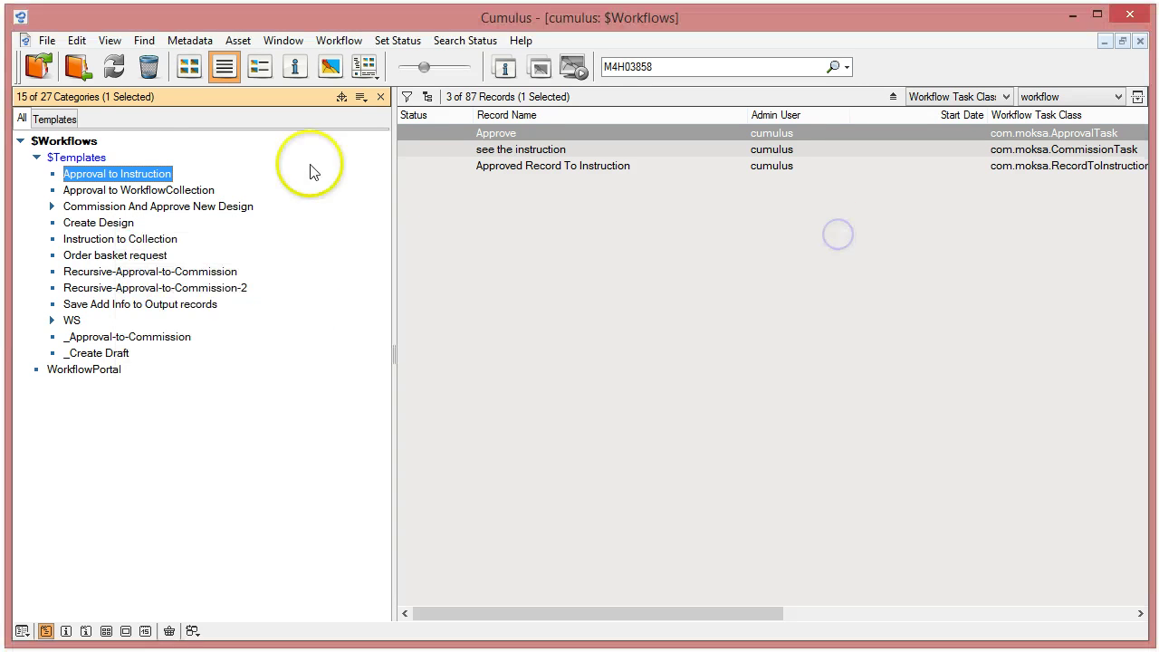
Open the workflow graph of the Approval to WorkflowCollection template and enlarge its window
click(101, 192)
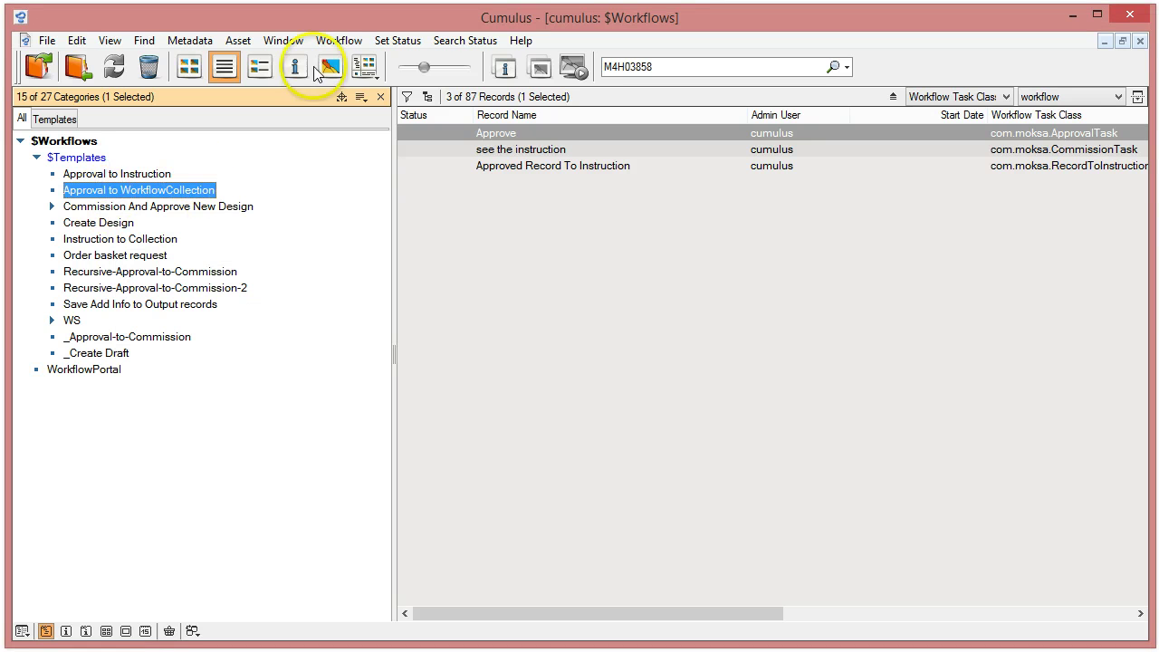
click(331, 42)
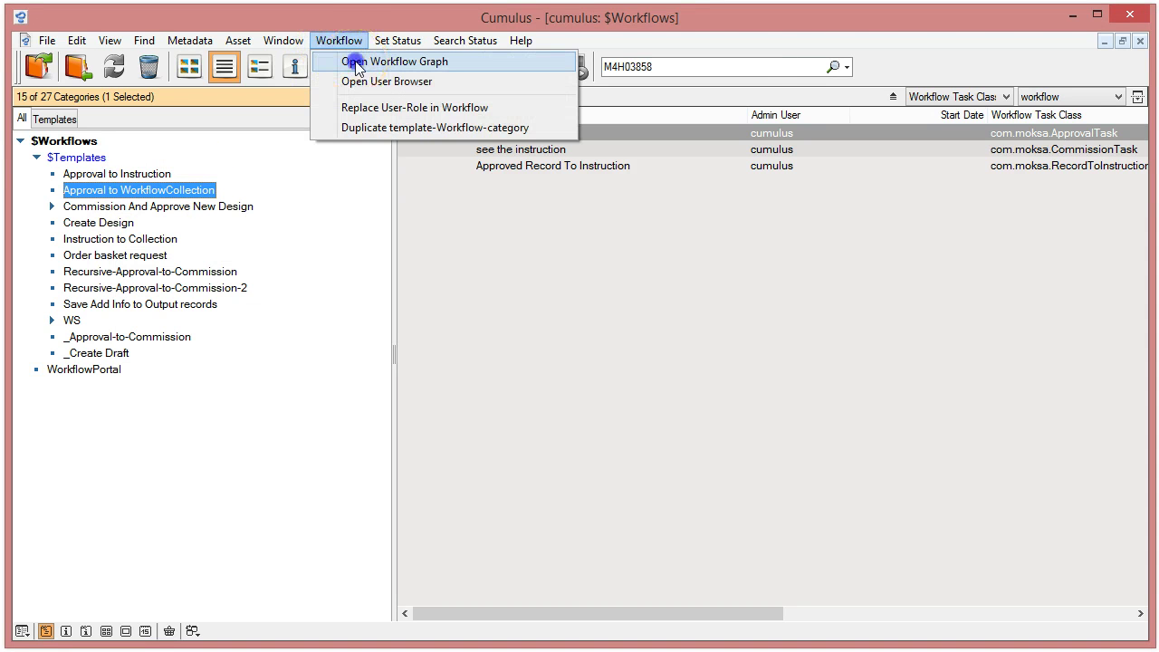
click(358, 69)
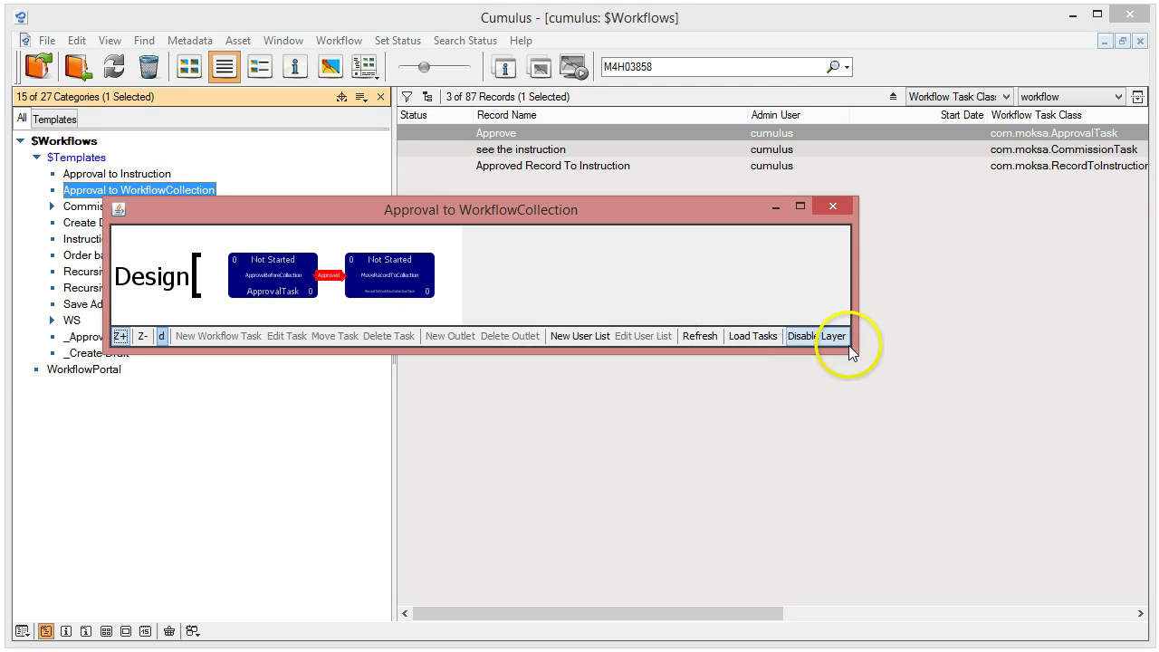
drag(851, 351, 999, 523)
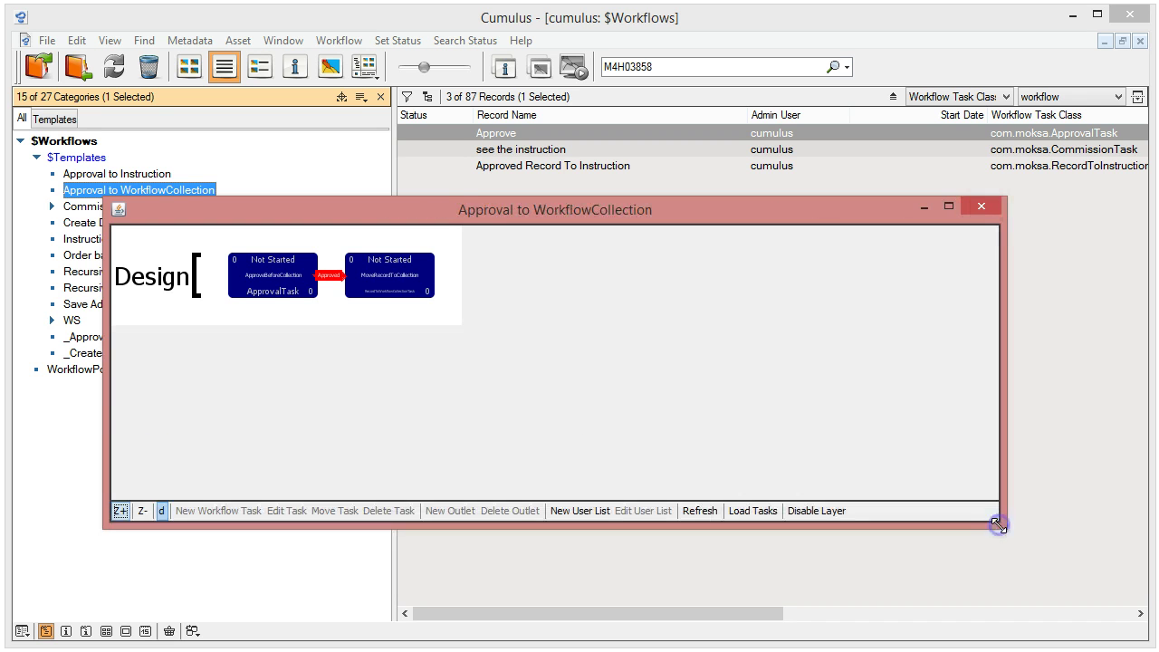
Magnify the Approval to WorkflowCollection graph, highlight its Design user list, and close the graph
click(121, 512)
click(120, 511)
click(121, 512)
click(121, 511)
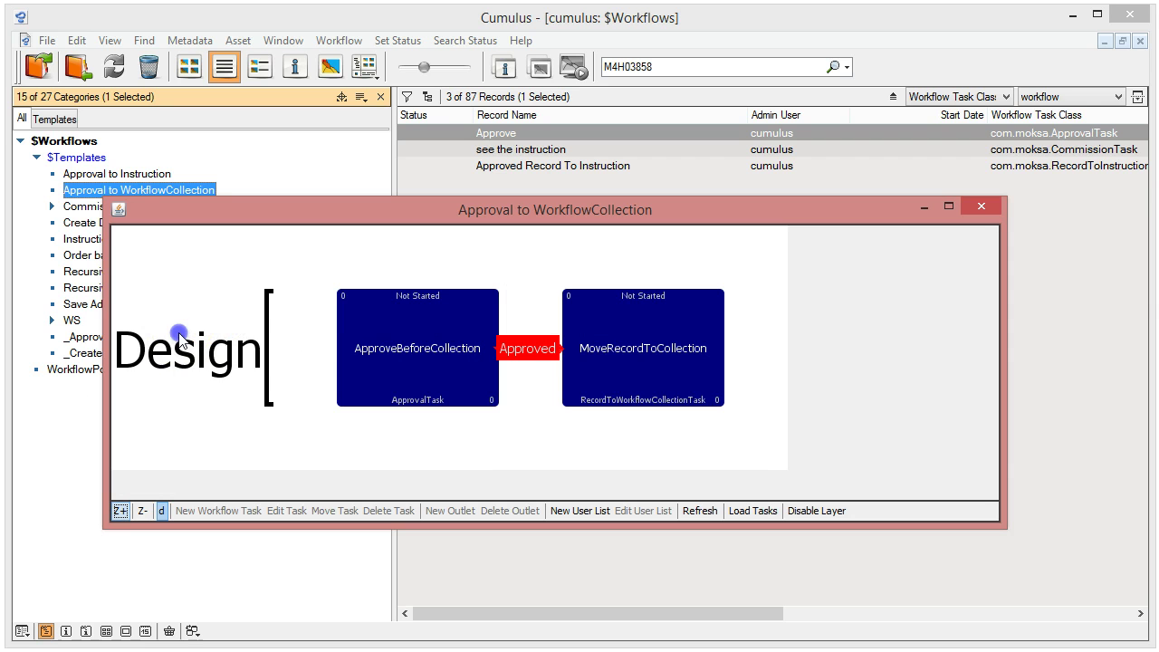
click(126, 389)
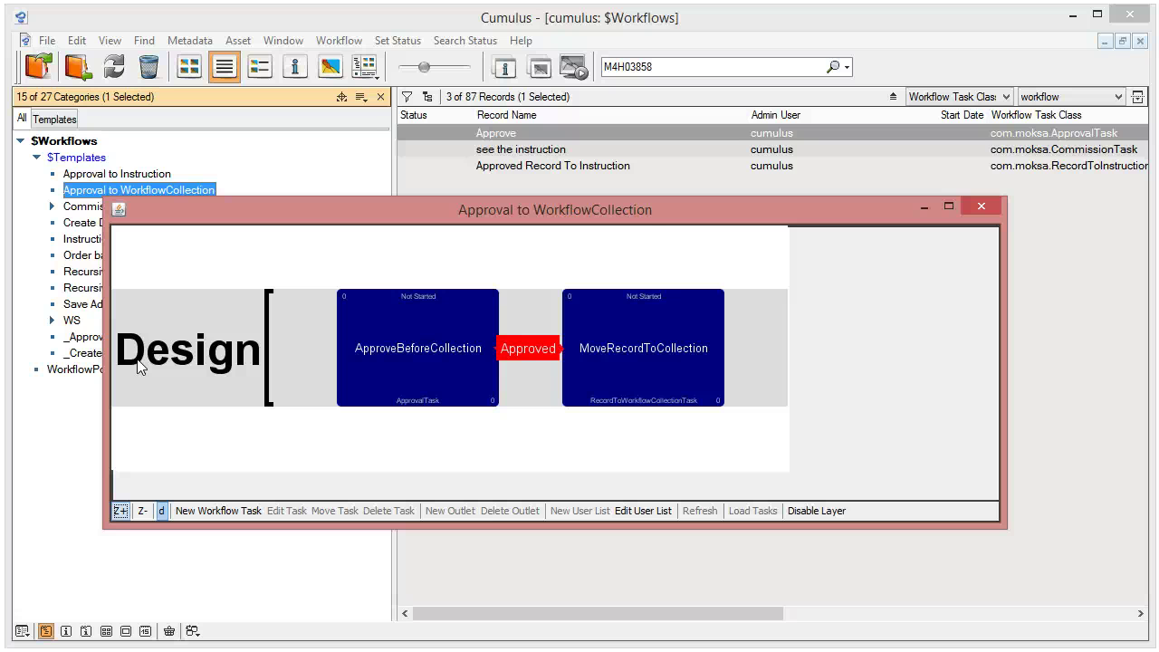
click(968, 206)
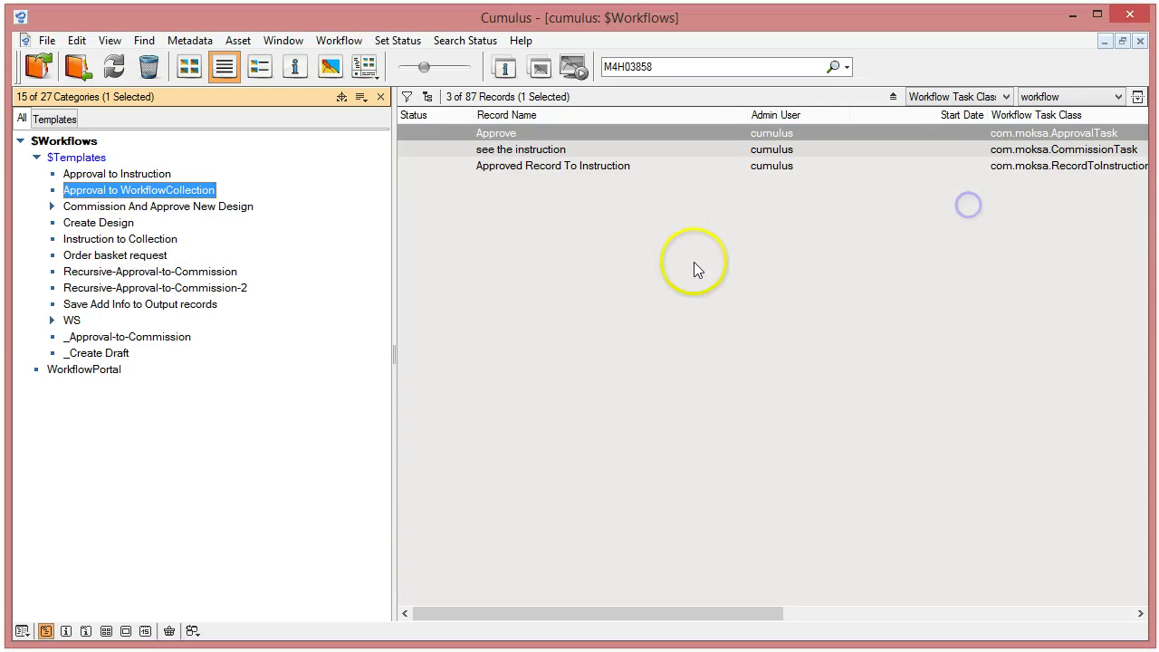
Open the workflow graph of the Commission And Approve New Design template in an enlarged window and magnify it
click(135, 207)
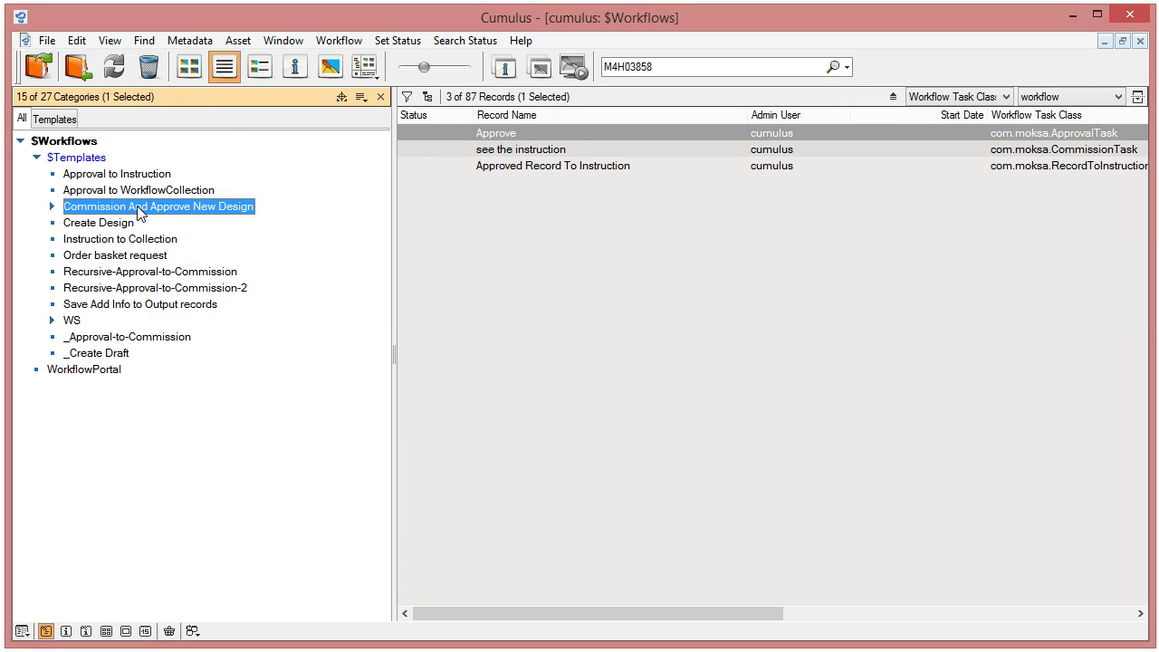
click(338, 41)
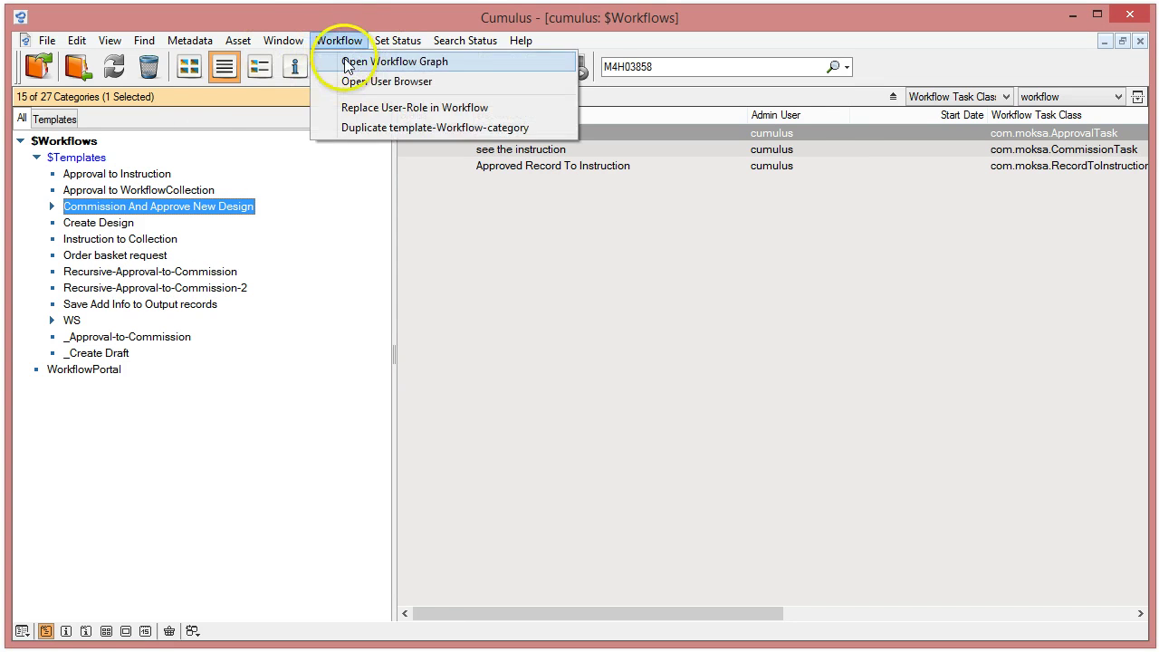
click(372, 64)
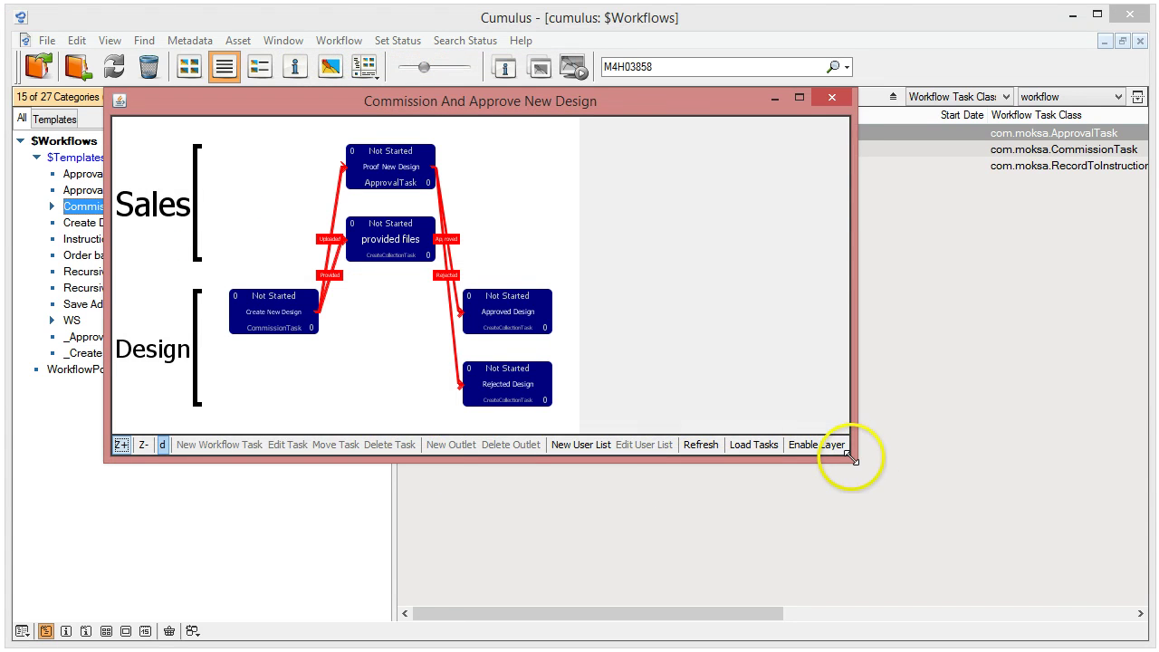
drag(850, 457, 1076, 591)
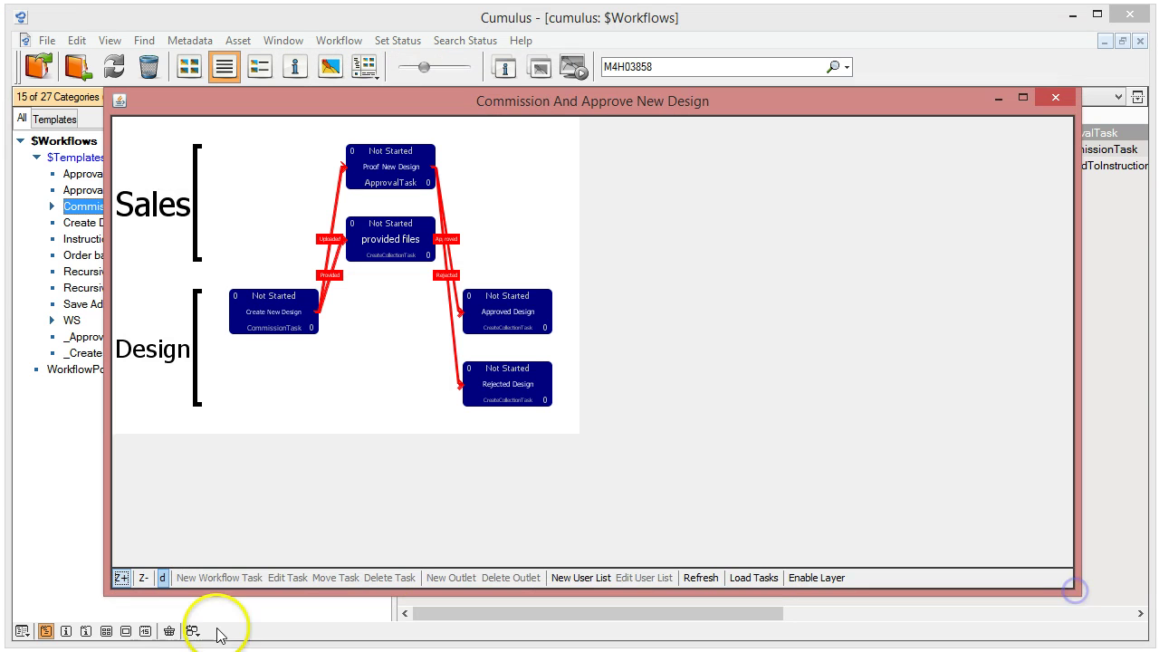
click(120, 578)
Select the Create New Design task and switch the task details in the graph off and back on
click(284, 383)
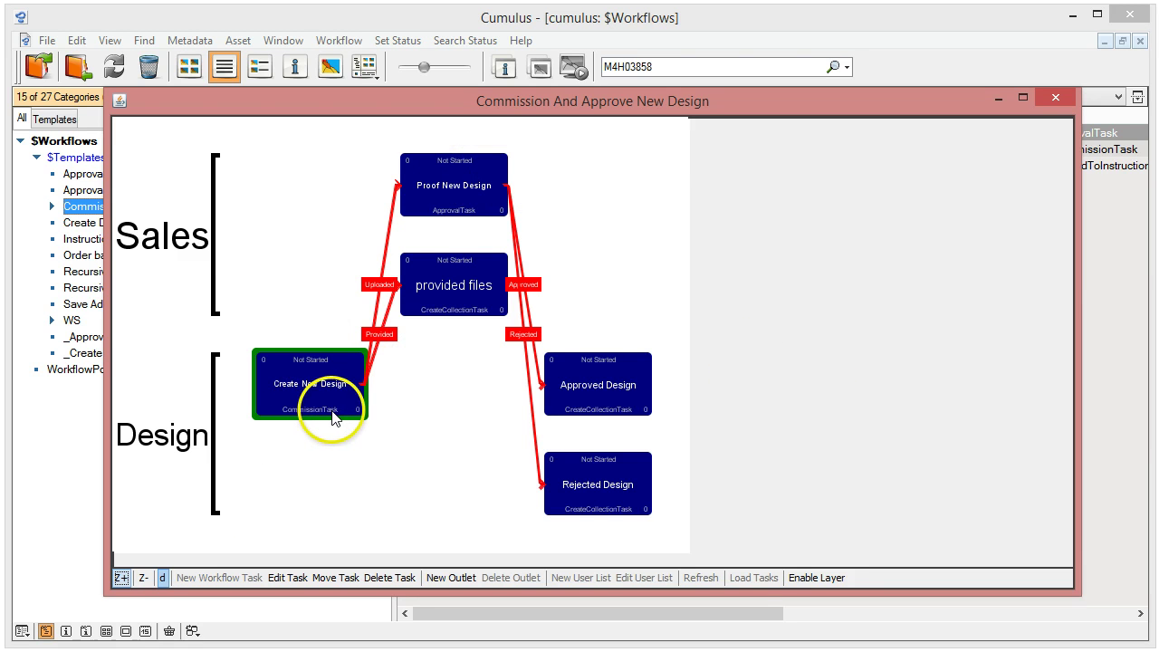
click(163, 577)
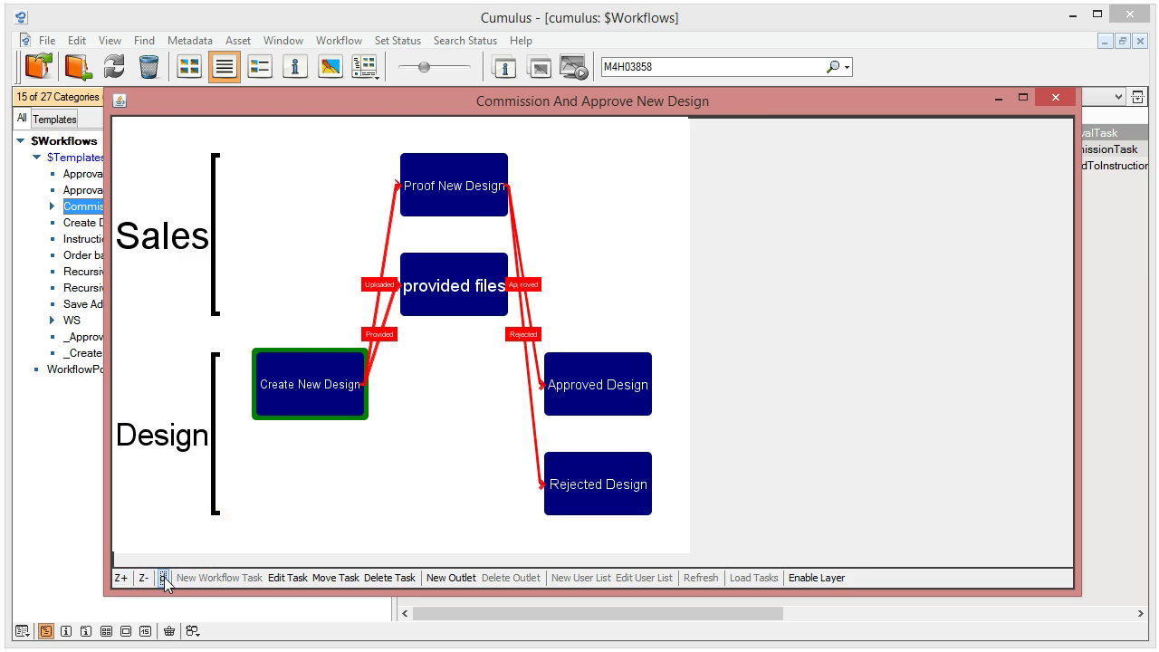
click(164, 577)
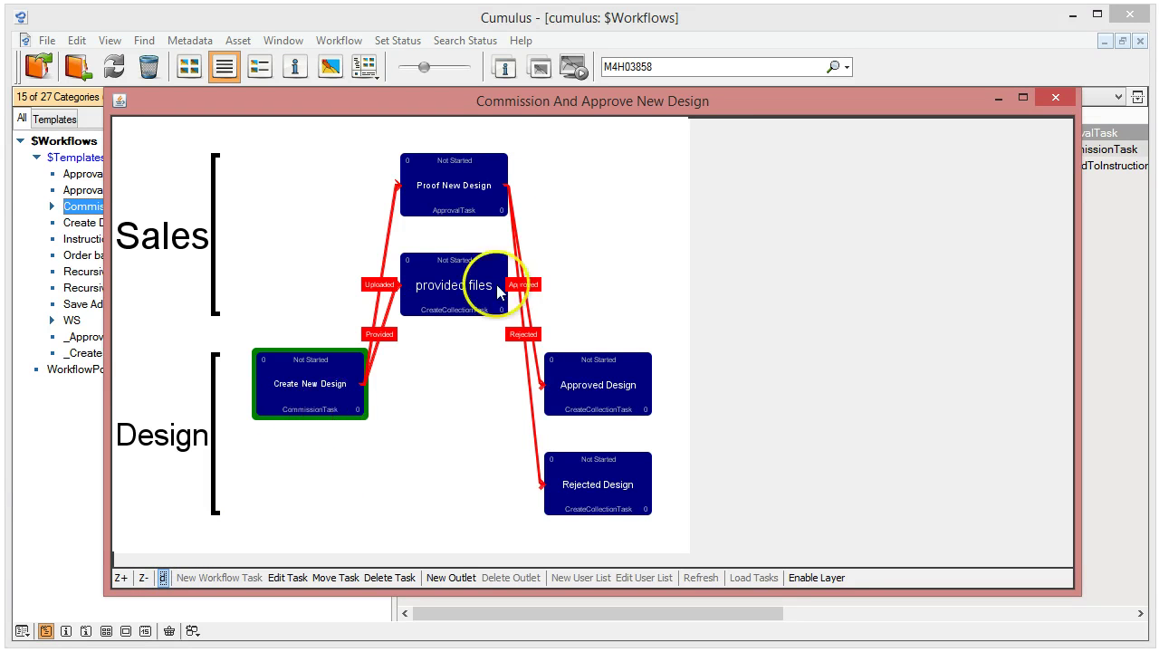
Examine the Proof New Design, provided files, Approved Design, Rejected Design and Create New Design tasks in the graph
click(470, 185)
click(456, 293)
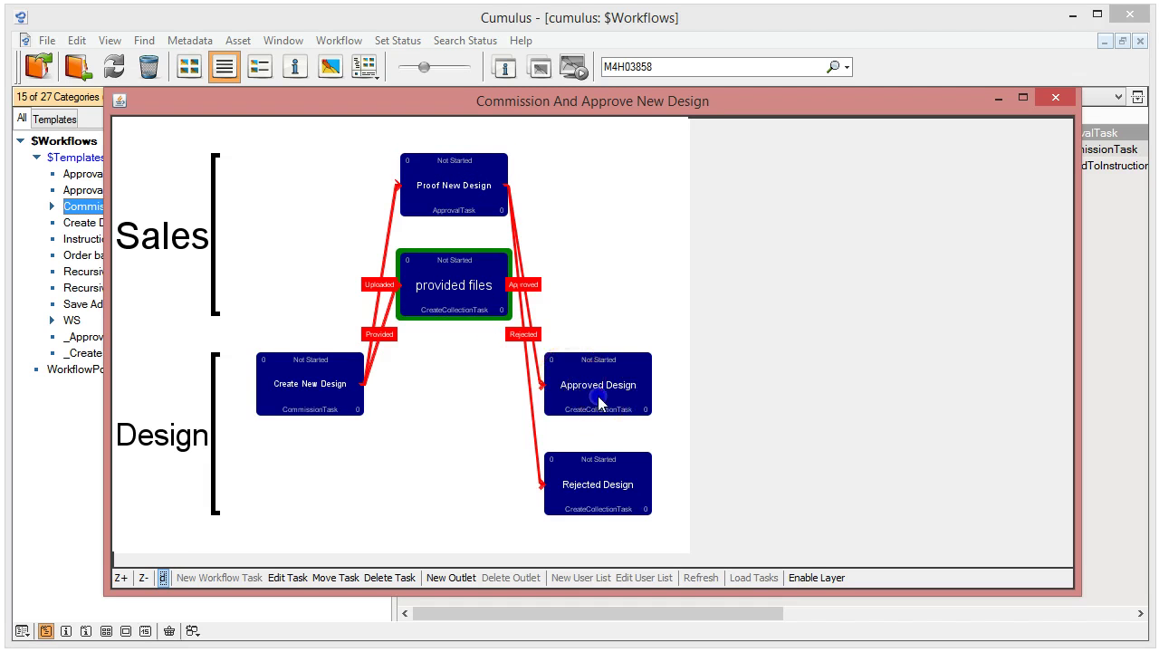
click(593, 396)
click(599, 493)
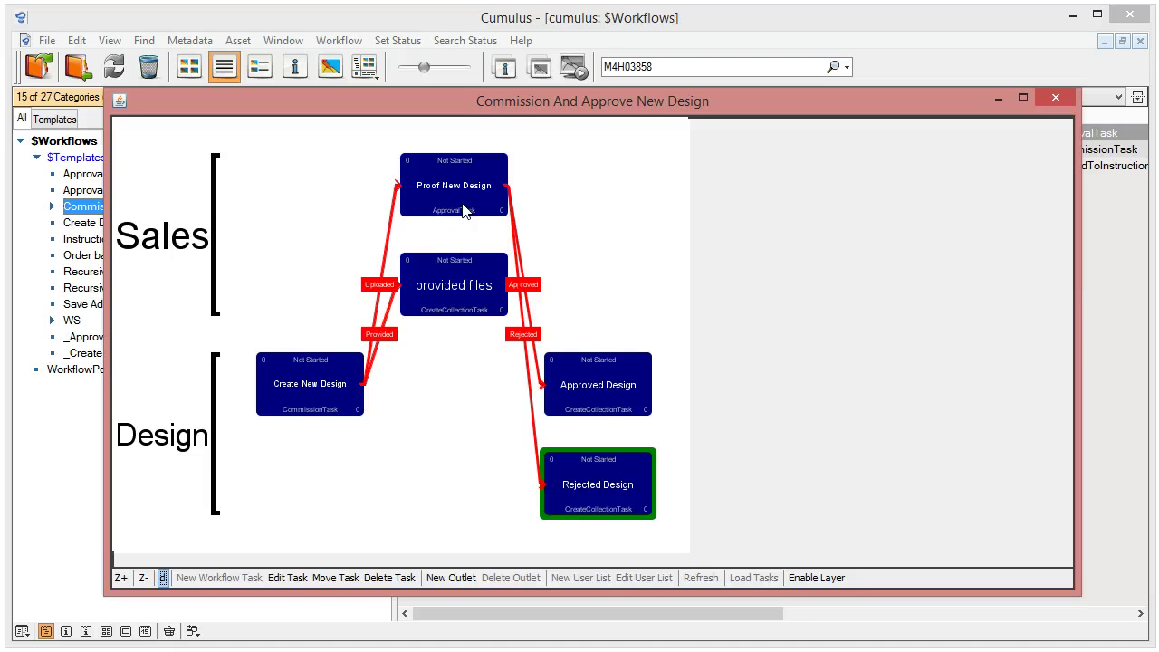
click(299, 383)
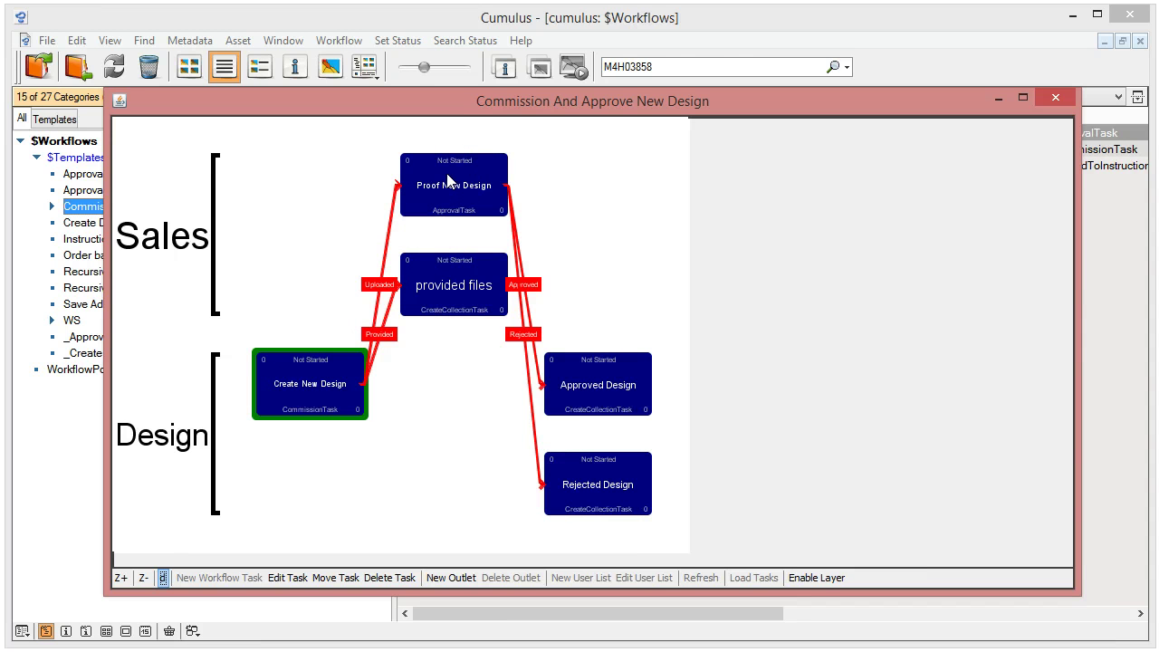
click(346, 398)
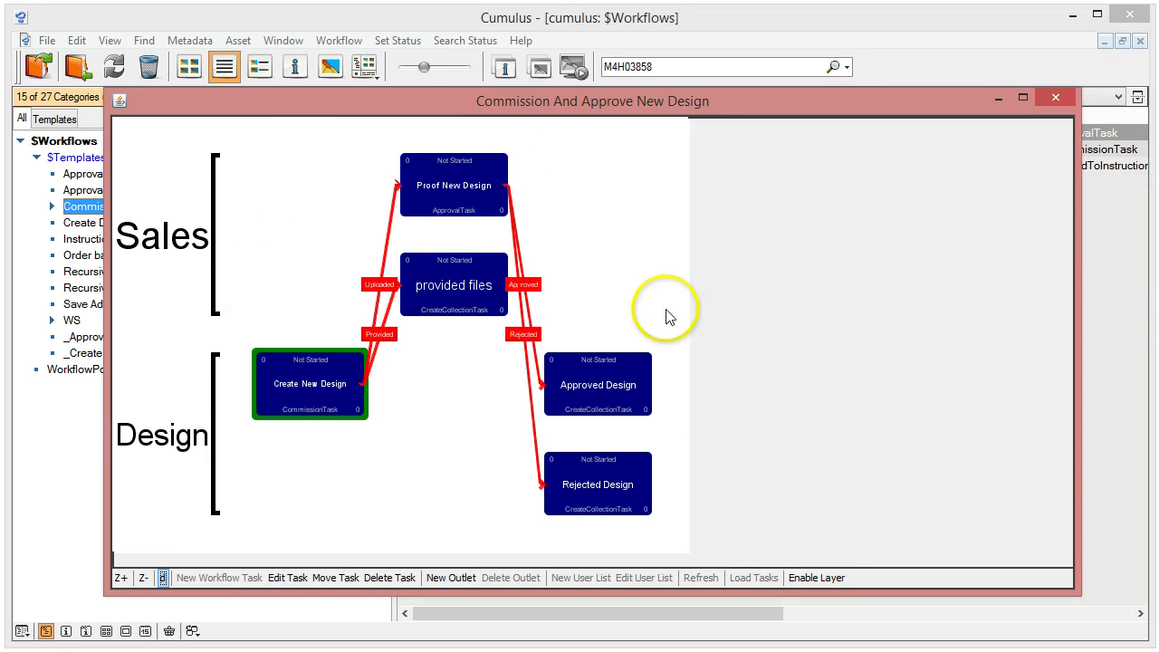
Select the Sales user list and check its options for editing the list and adding a workflow task
click(152, 219)
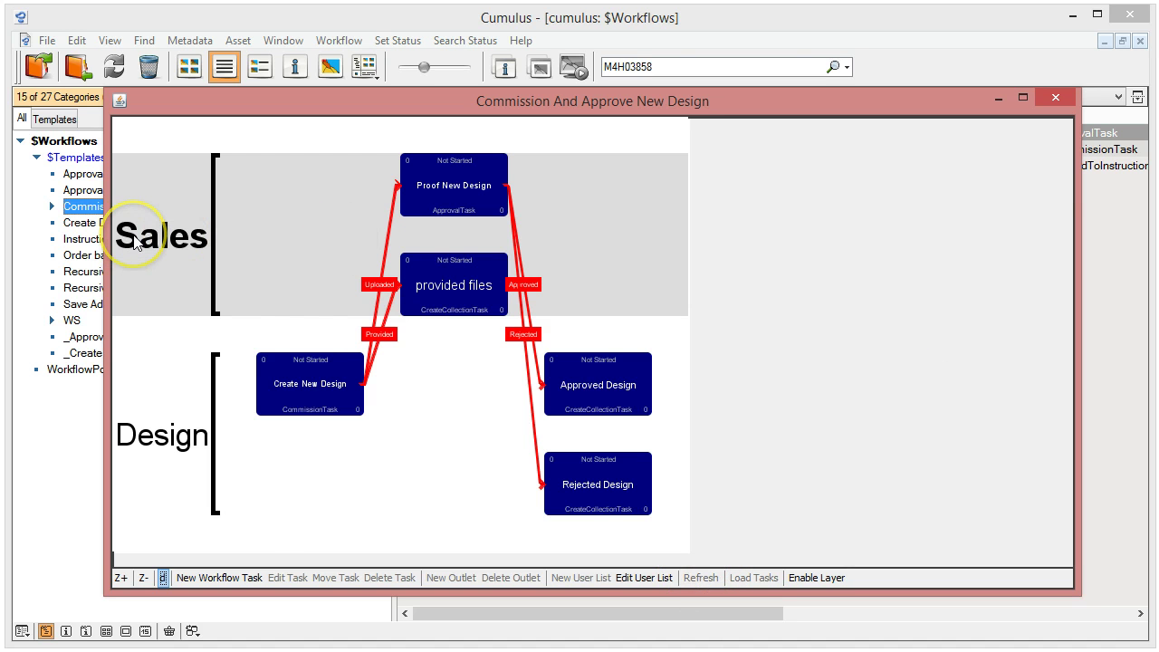
click(644, 578)
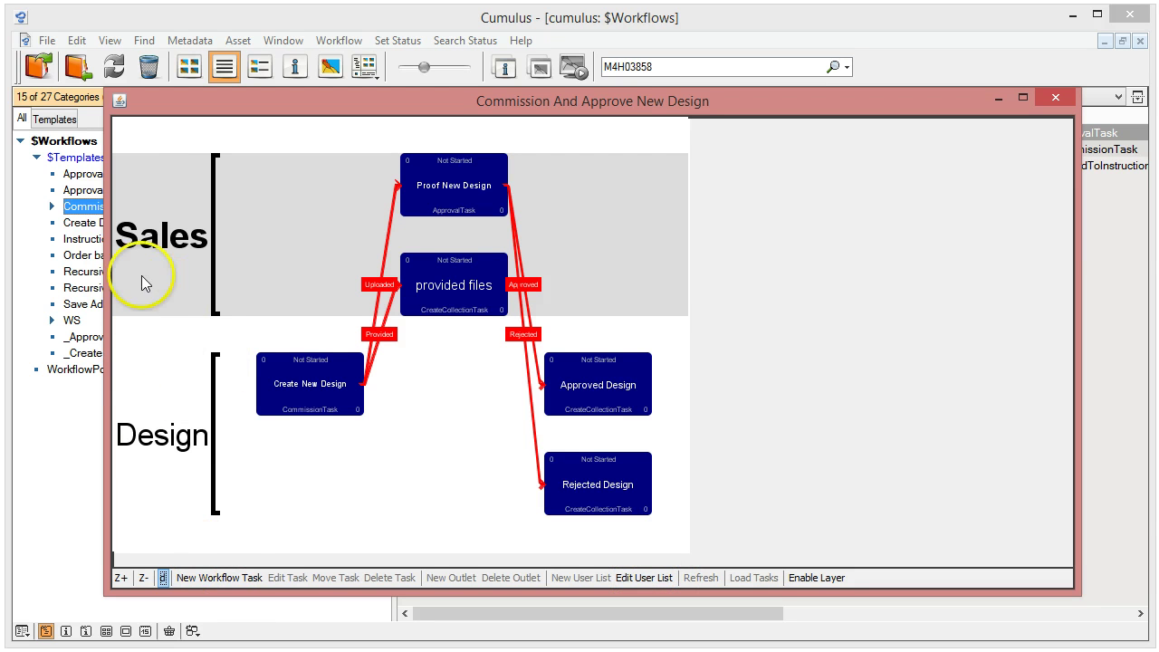
click(225, 579)
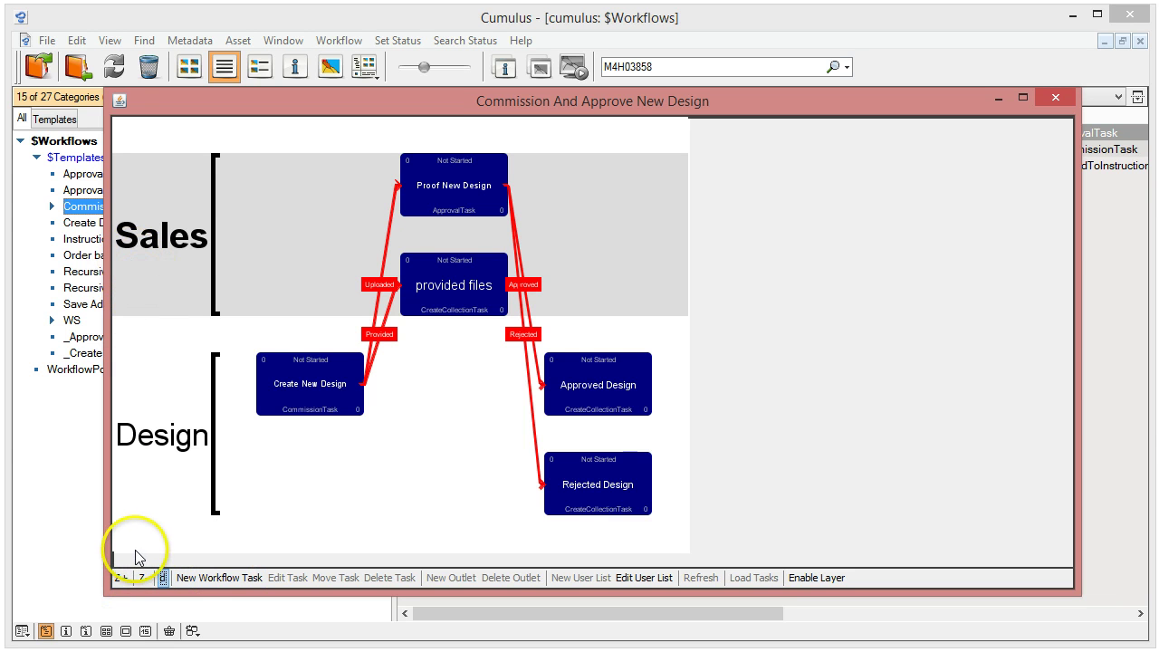
Alternate the graph selection between the Design and Sales user lists, finishing with Design selected
click(177, 421)
click(176, 291)
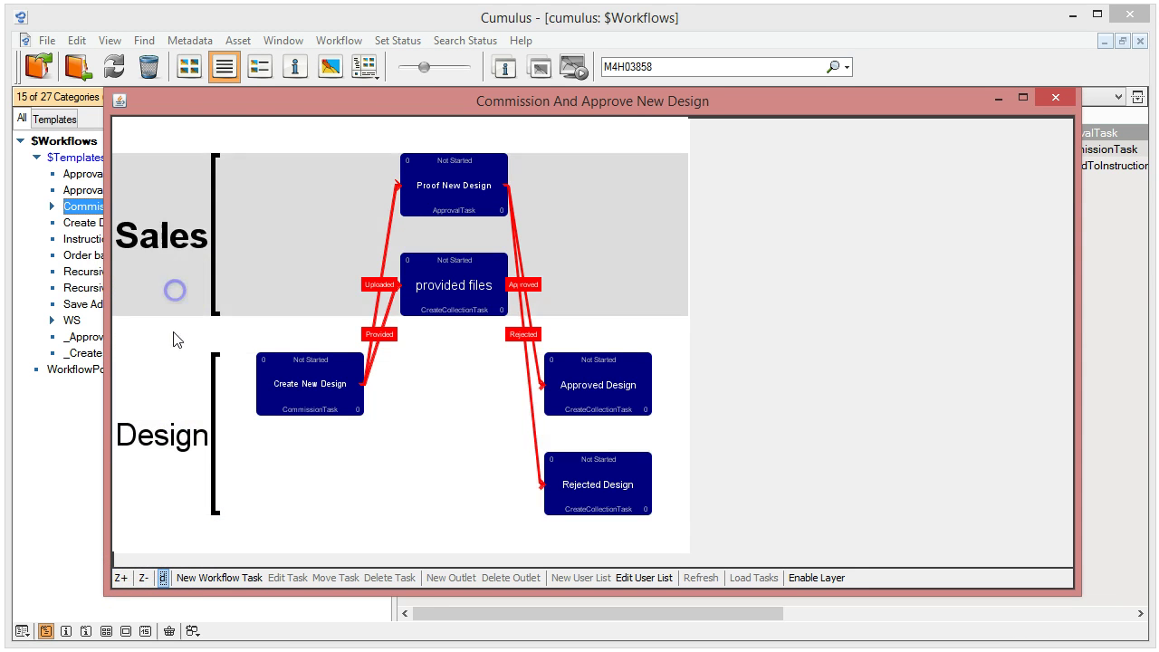
click(136, 457)
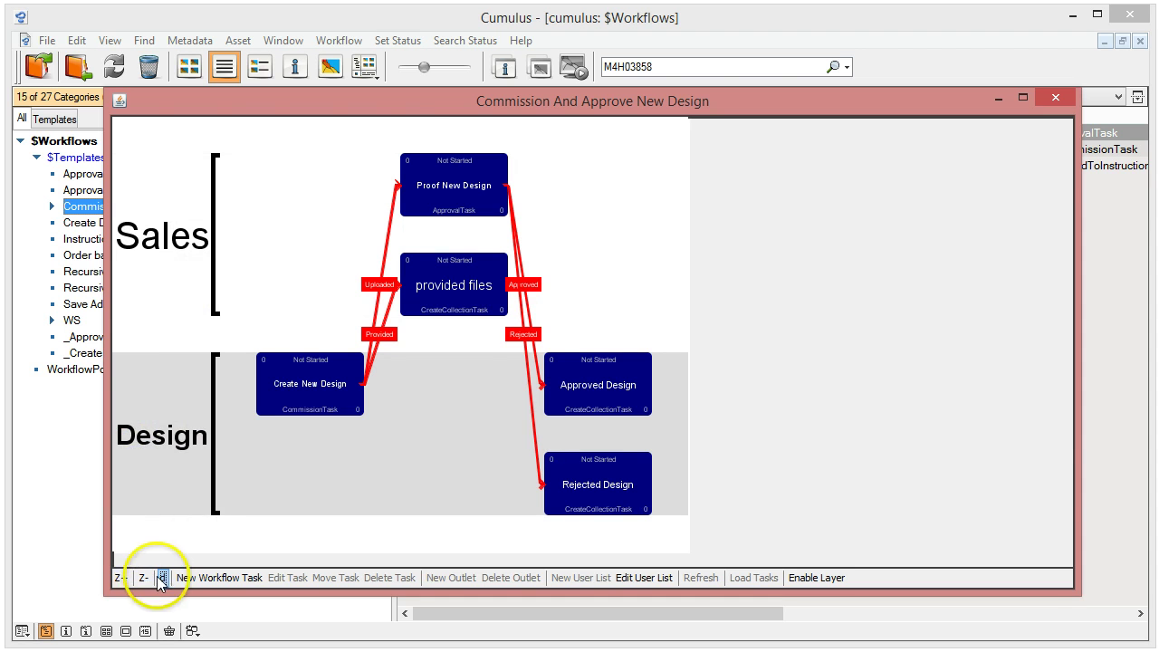
Reposition and enlarge the workflow graph window, and view the graph at smaller and larger magnifications
drag(409, 95, 371, 29)
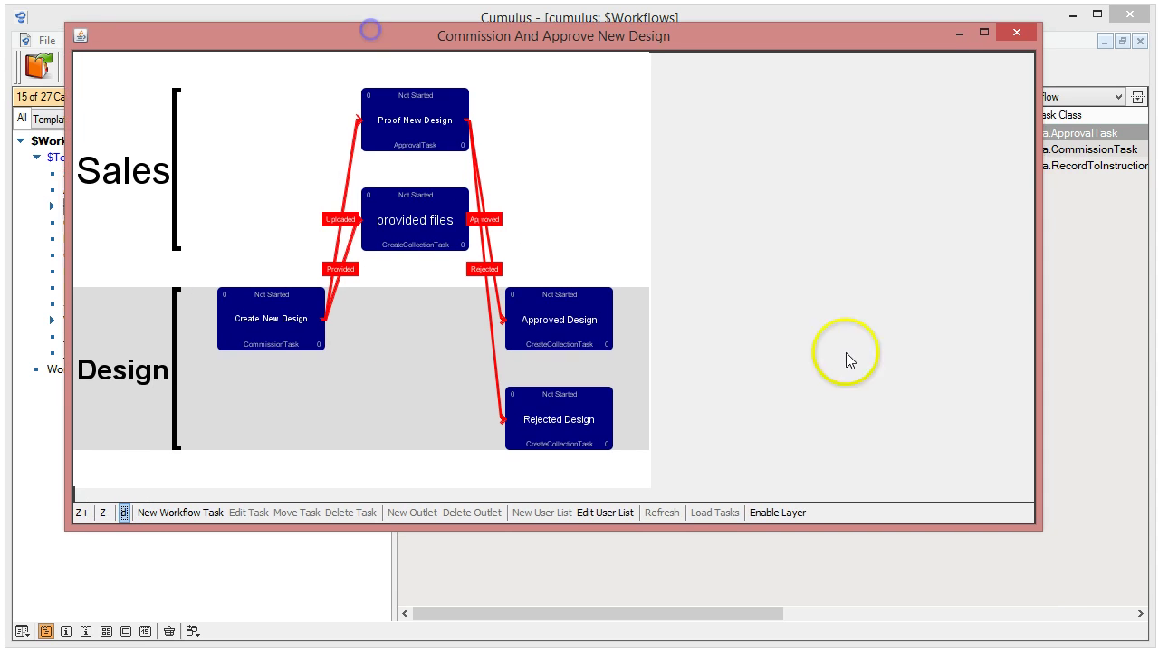
drag(1039, 527, 1074, 579)
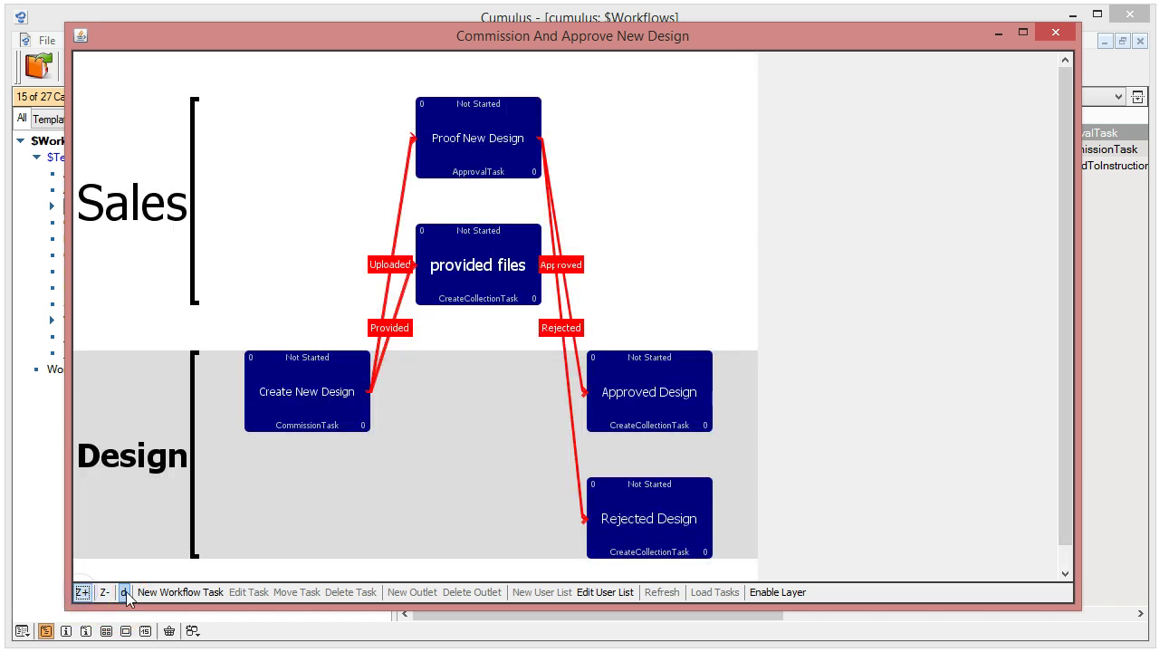
click(103, 592)
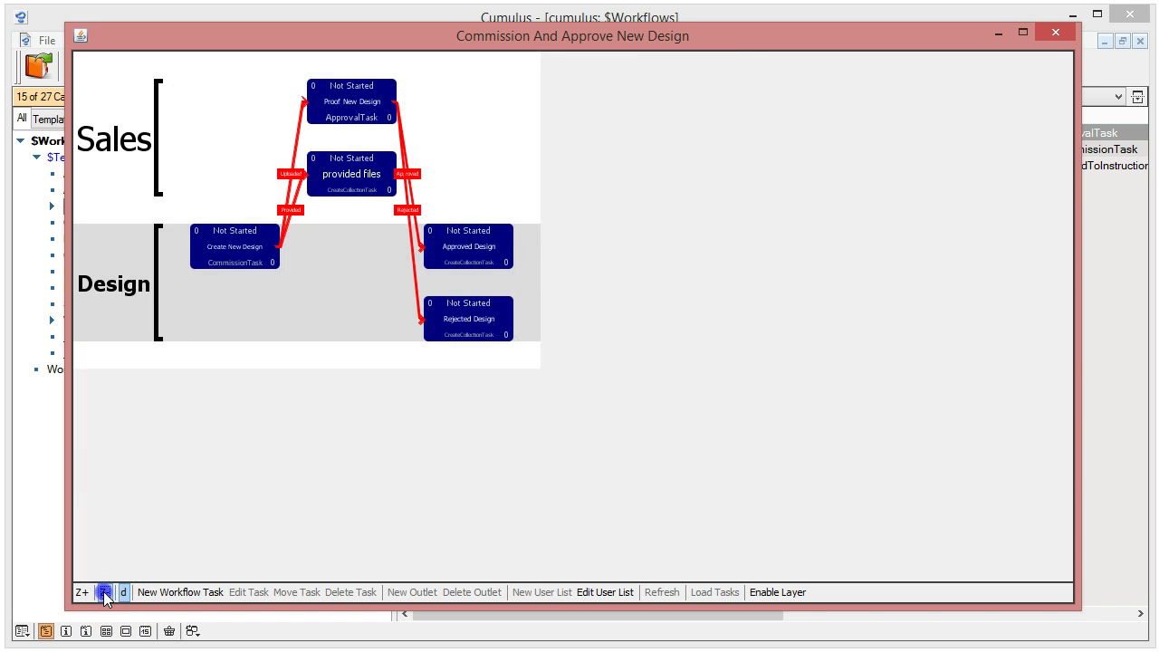
click(86, 592)
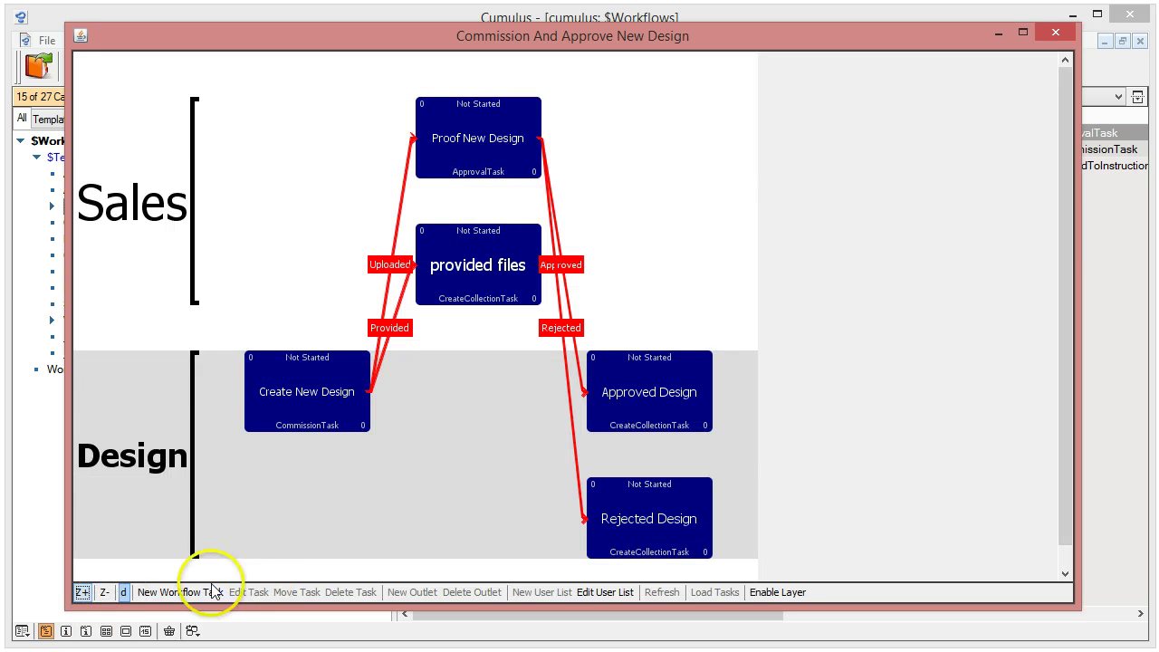
click(105, 594)
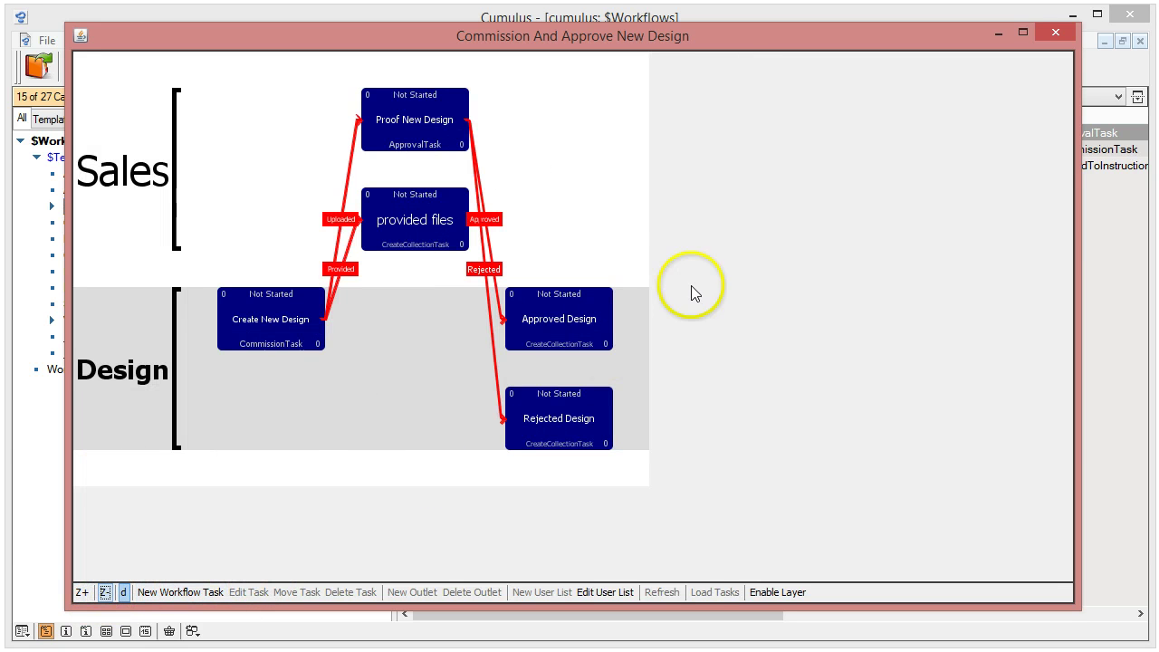
Deselect everything in the graph, refresh it and close the Commission And Approve New Design graph window
click(716, 237)
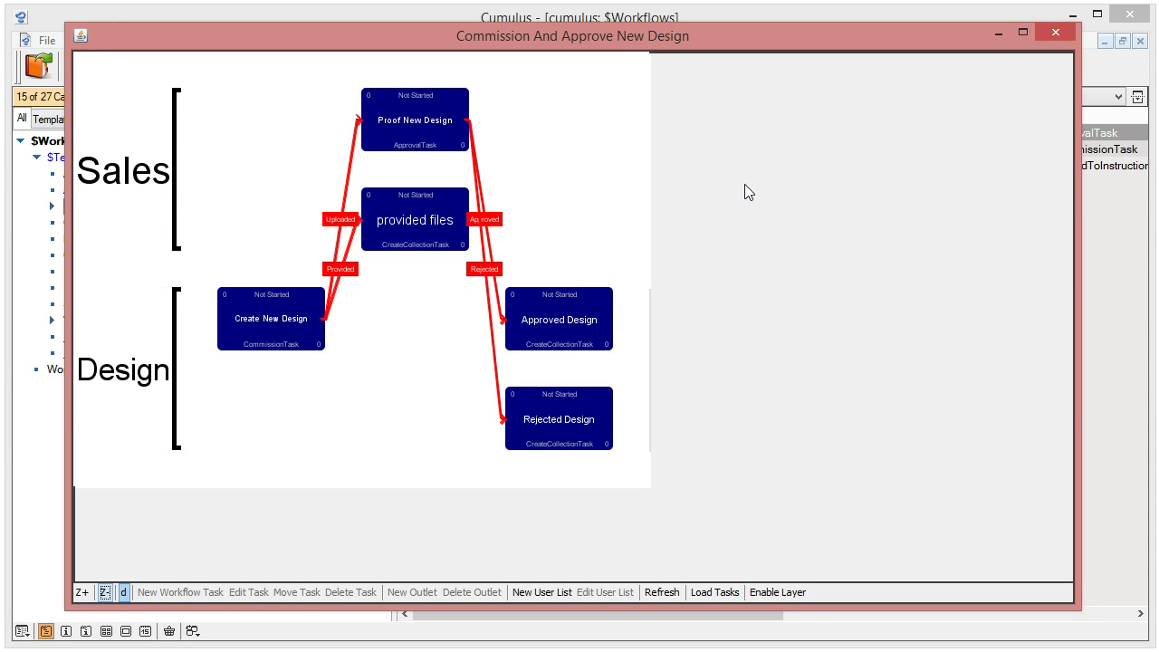
click(600, 174)
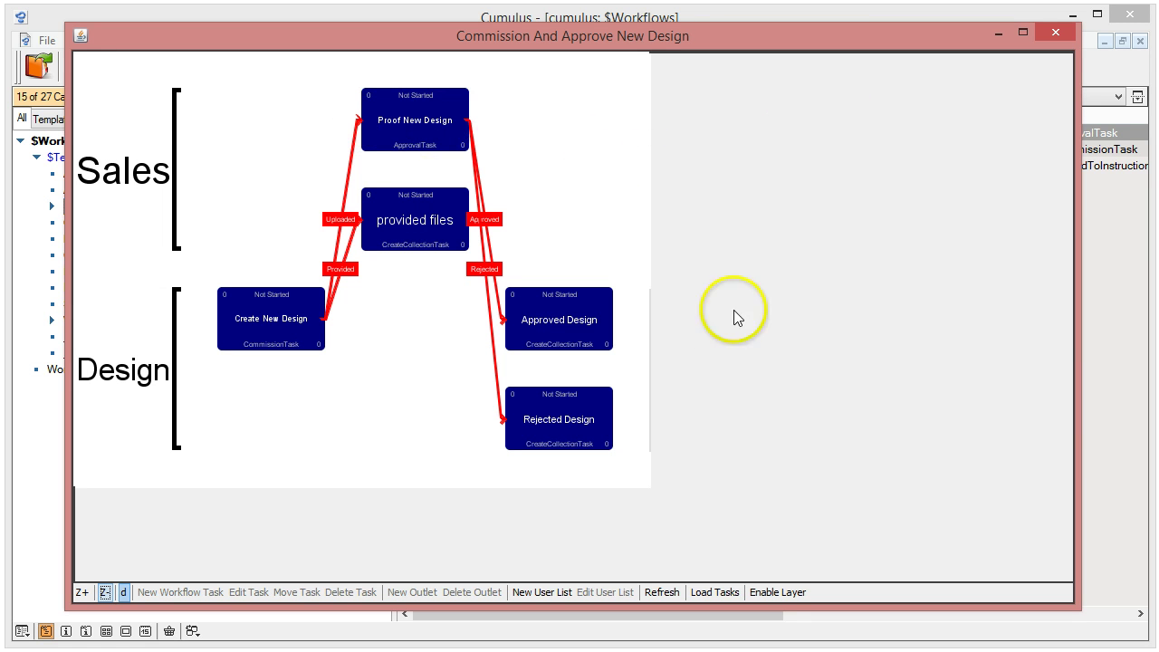
click(661, 592)
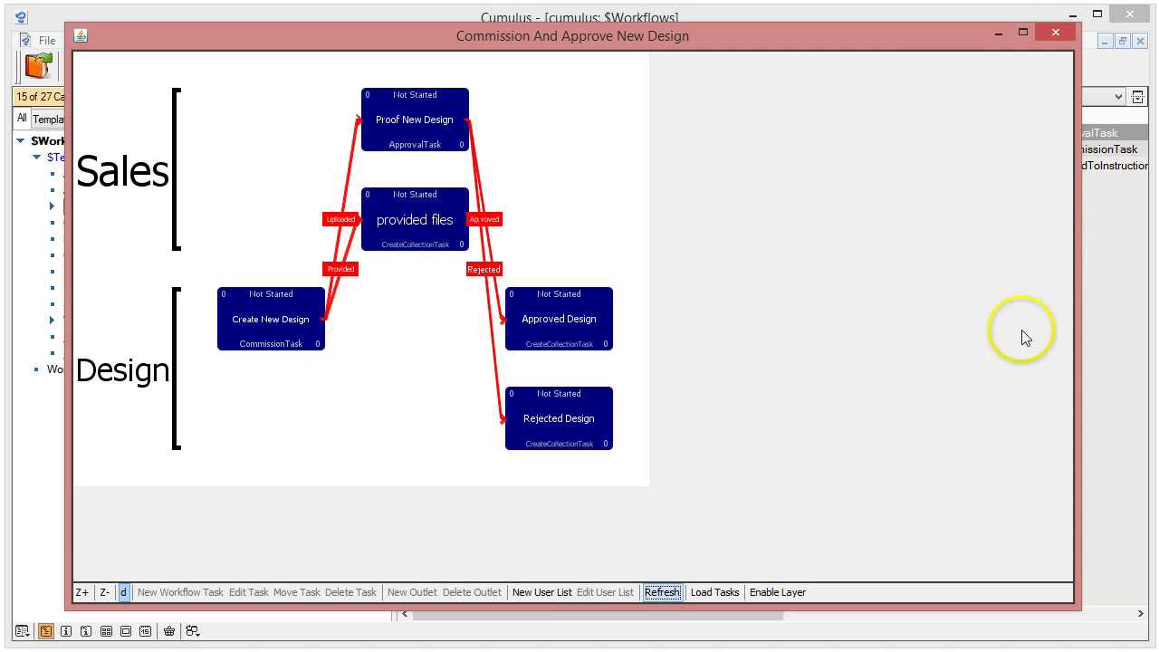
click(1052, 33)
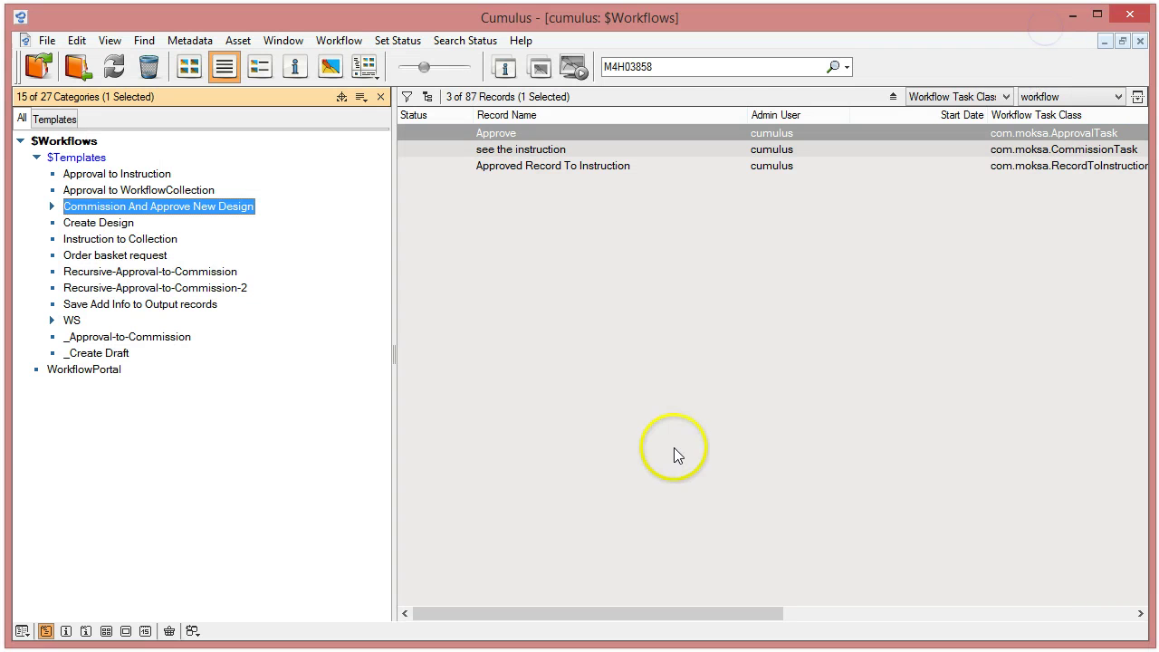
Create a new category named "Training-1-First workflow" under $Templates
click(93, 161)
right_click(93, 158)
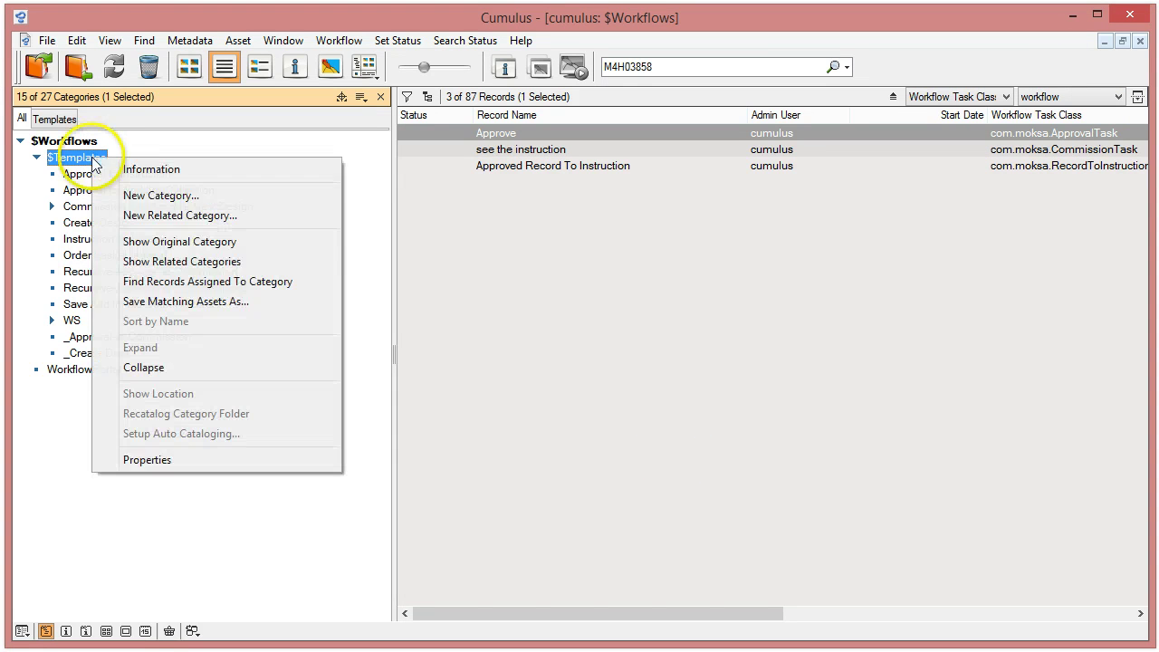
click(150, 196)
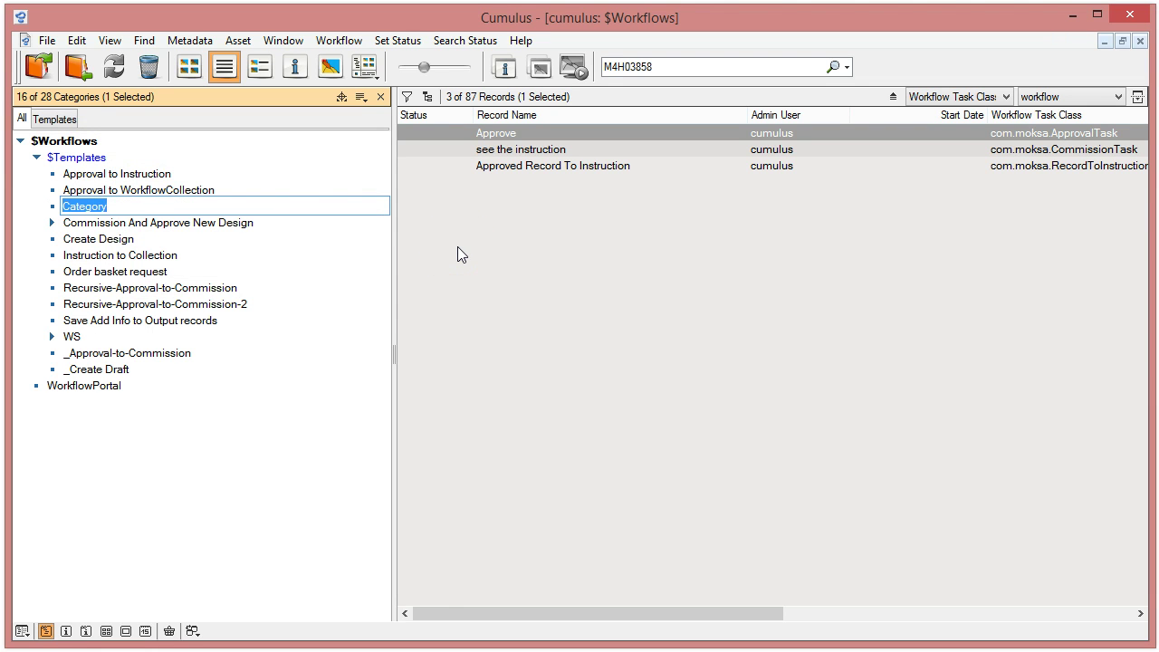
text(Training-1-Firs)
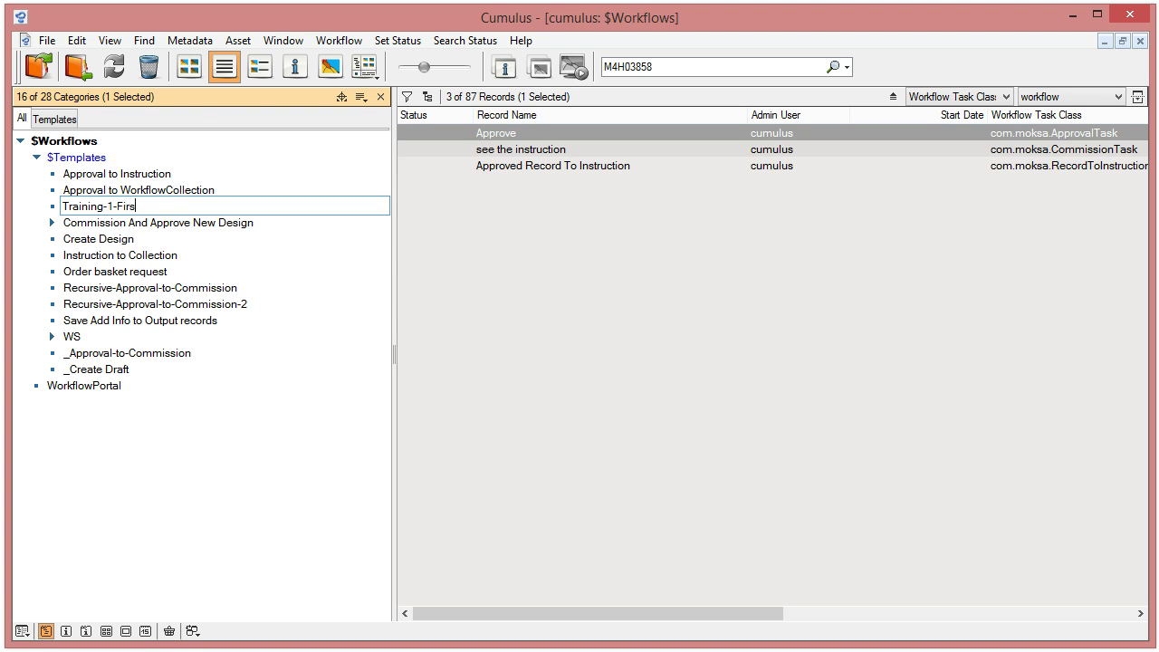
text(t workflow)
key(Return)
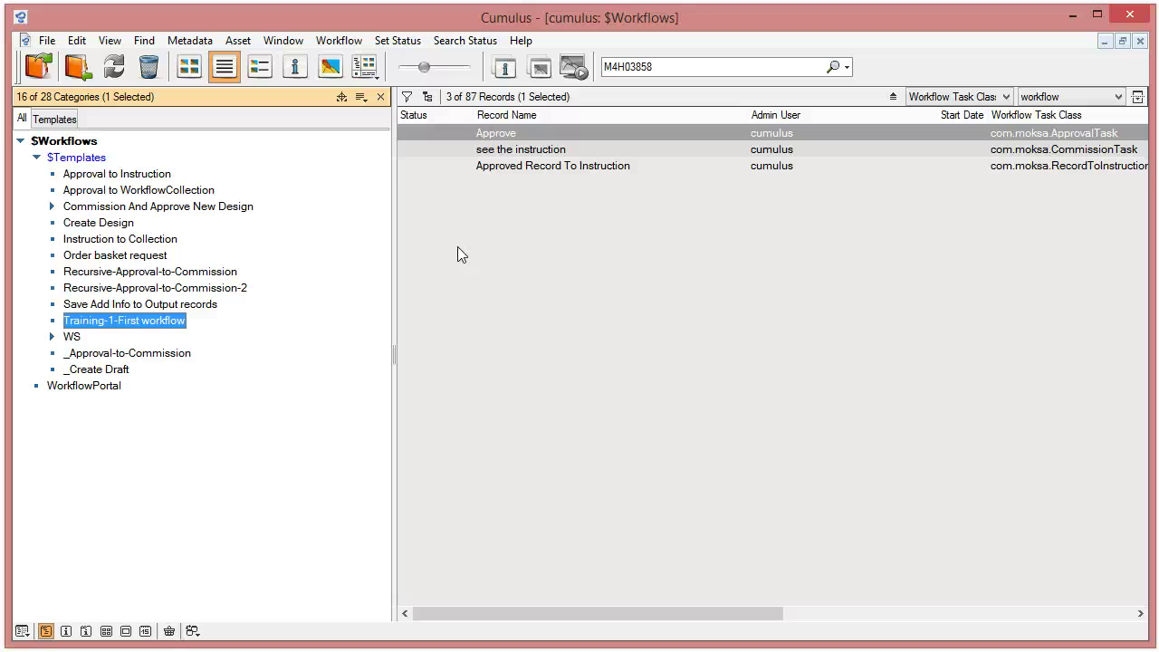
Open the workflow graph of the Training-1-First workflow category and enlarge and reposition its window
click(356, 50)
click(354, 63)
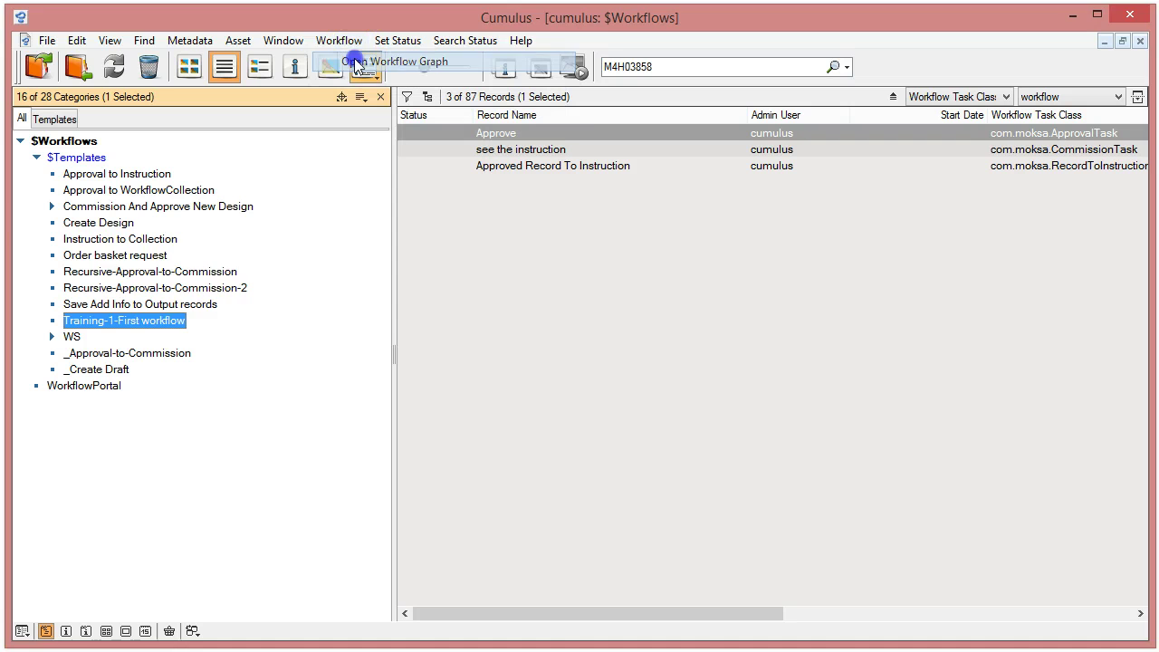
drag(855, 322, 996, 534)
drag(439, 241, 450, 158)
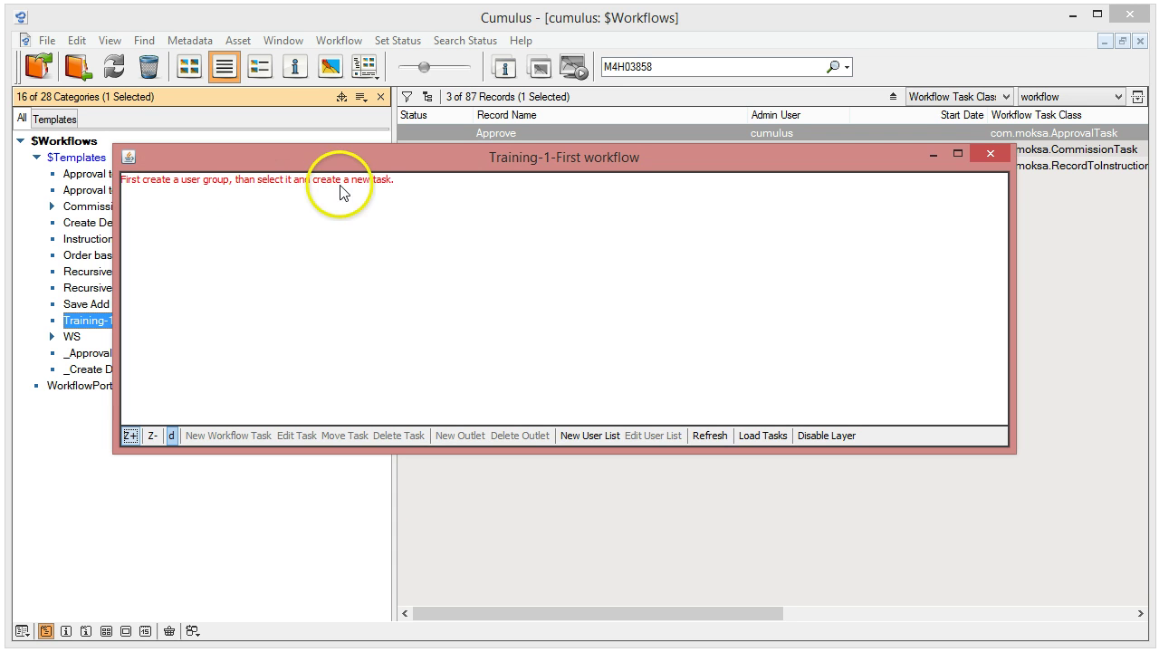
Create a user list containing the Marketing group, save it and bring the workflow graph window back to the front
click(592, 434)
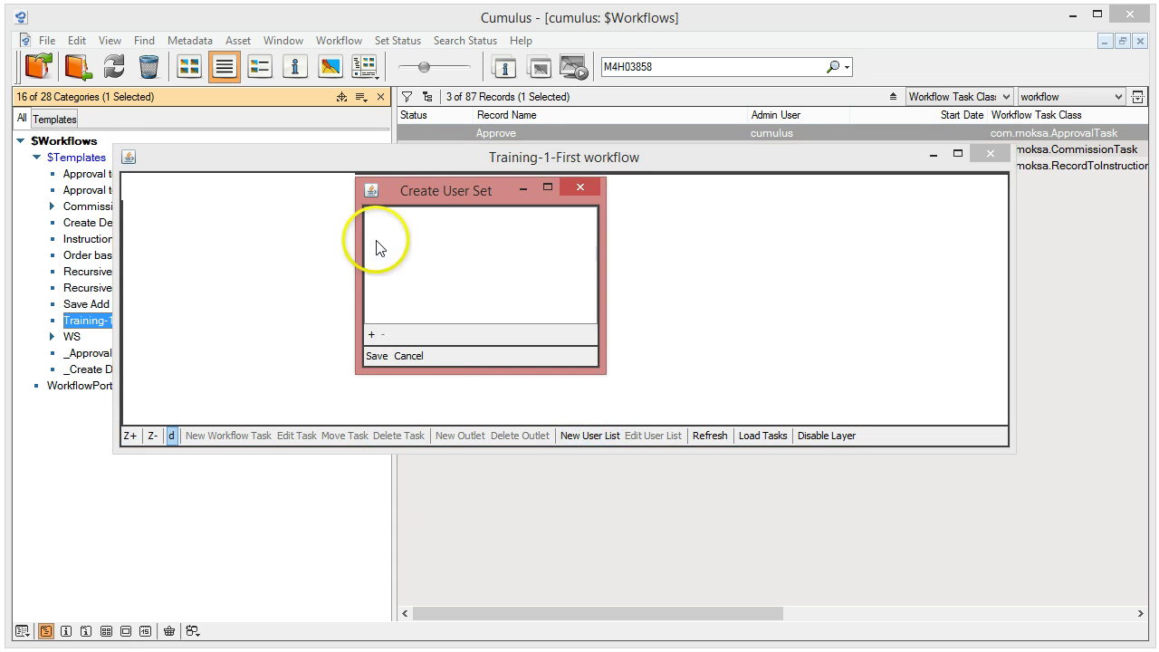
drag(414, 186, 395, 178)
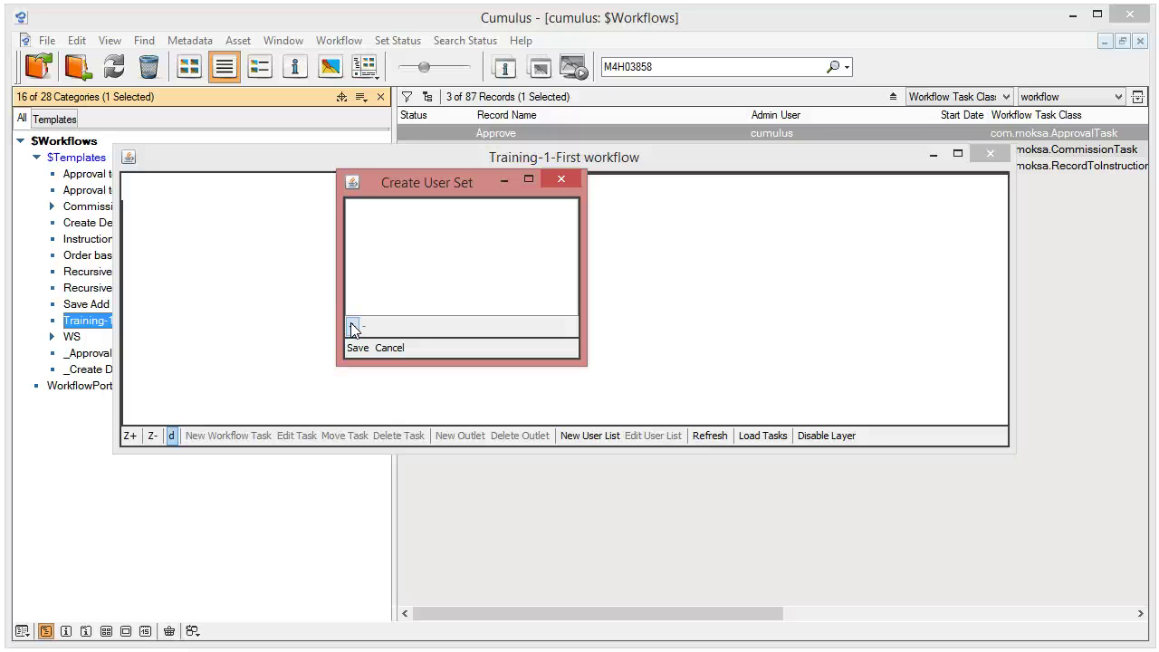
click(351, 327)
click(351, 327)
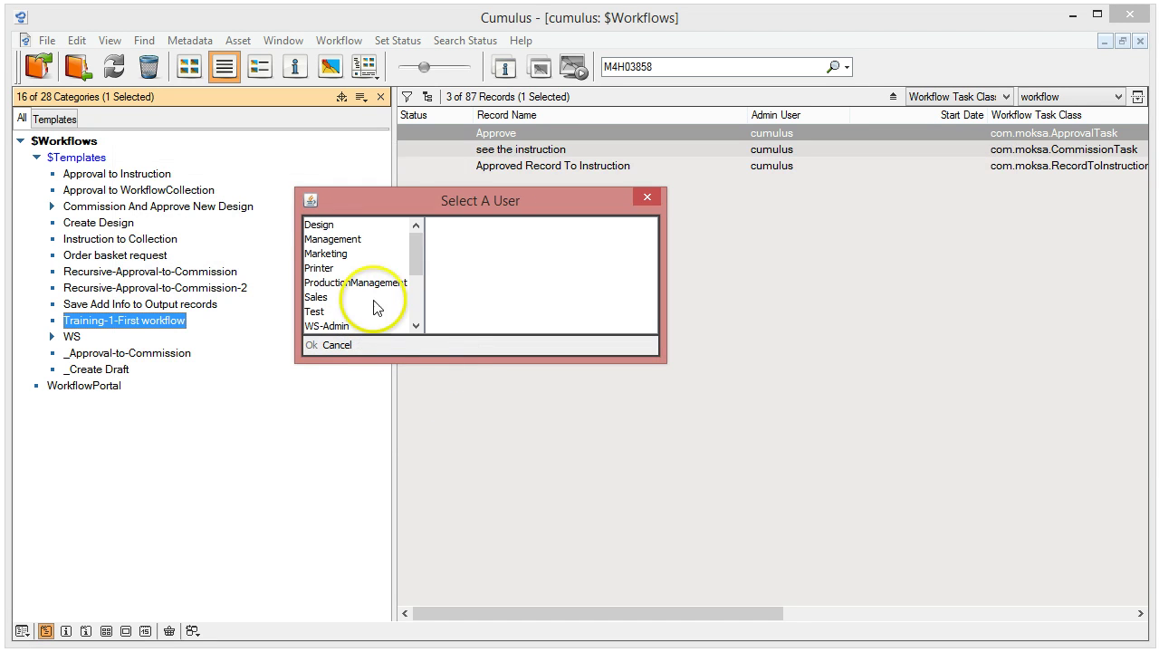
click(318, 254)
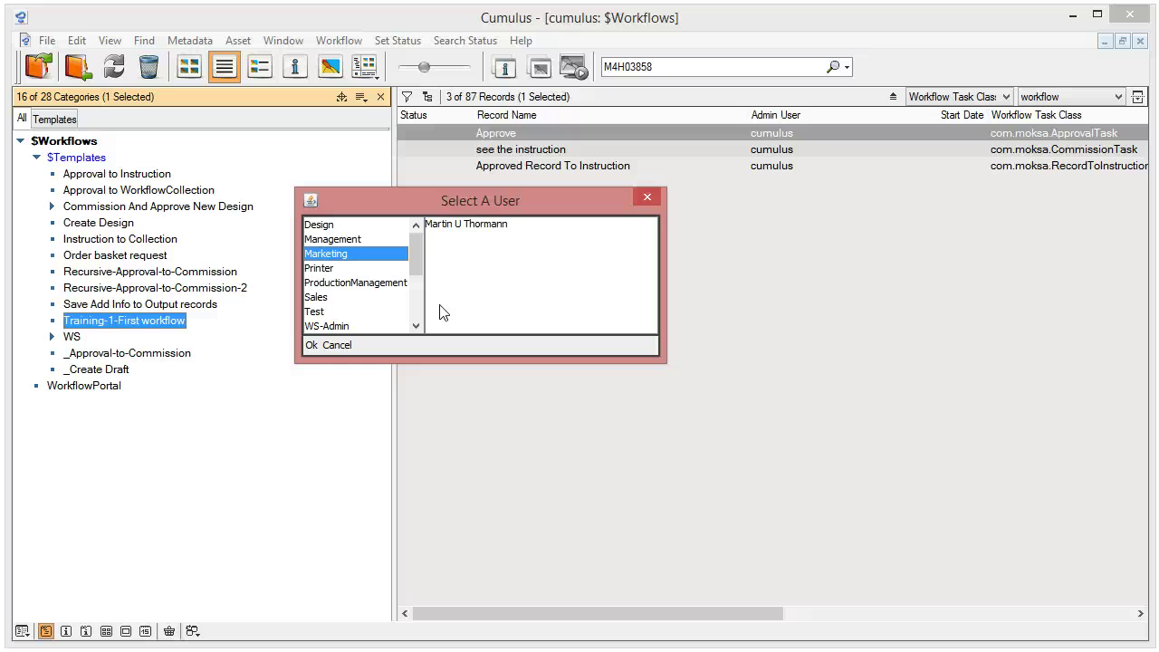
click(312, 346)
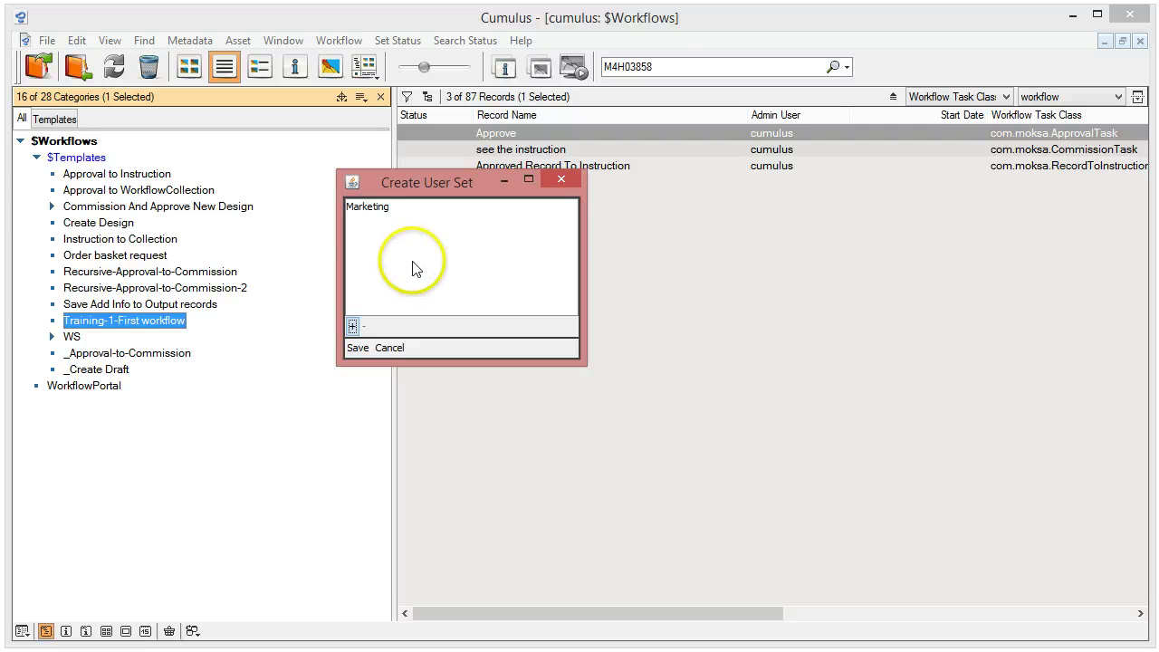
click(371, 207)
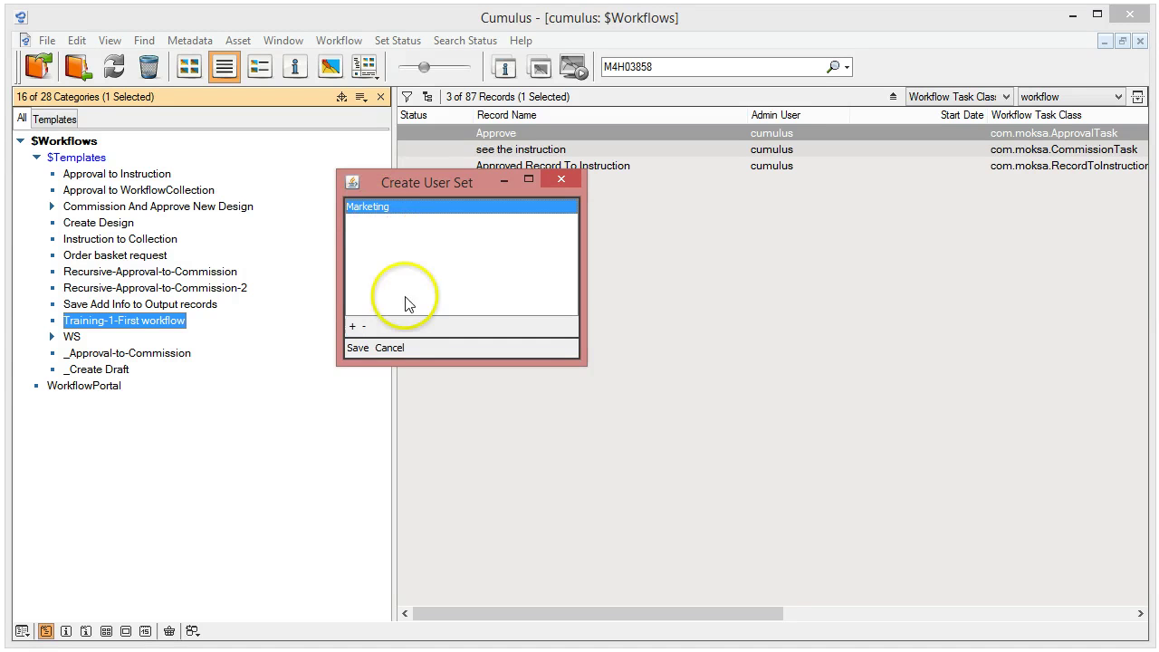
click(357, 347)
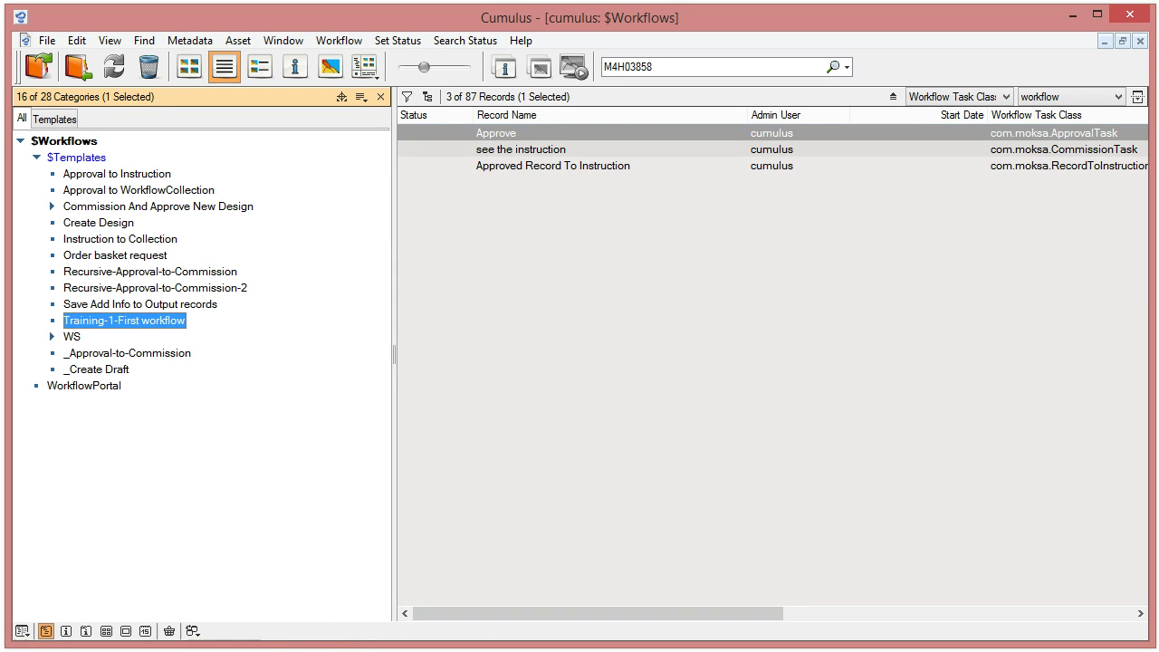
mouse_move(523, 648)
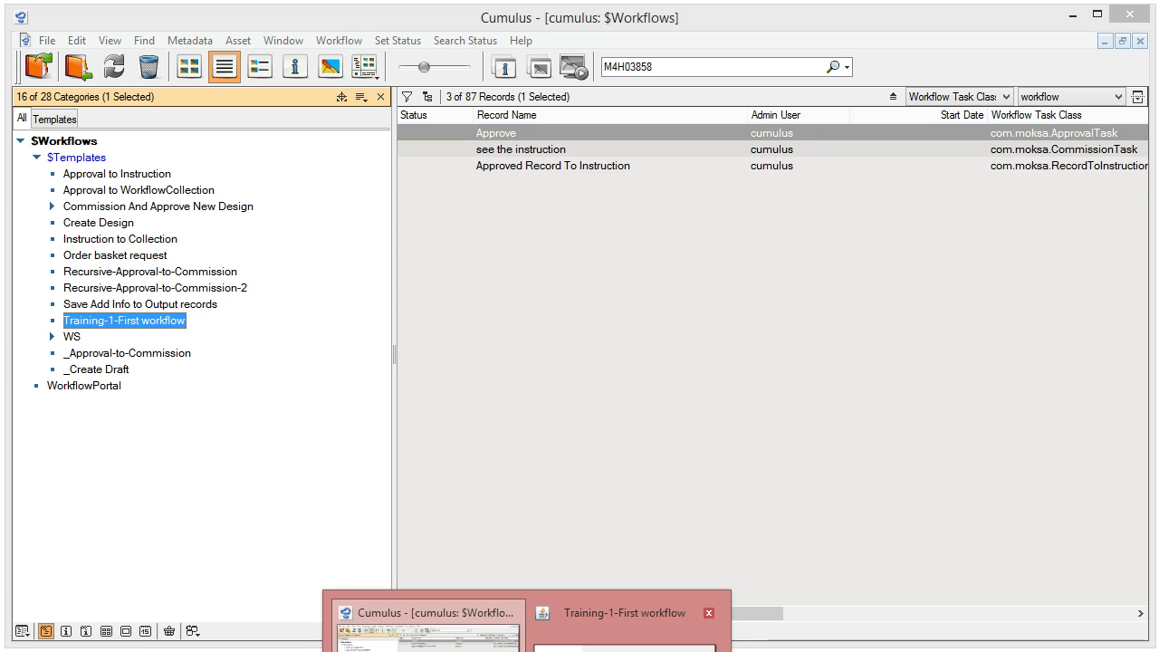
click(621, 633)
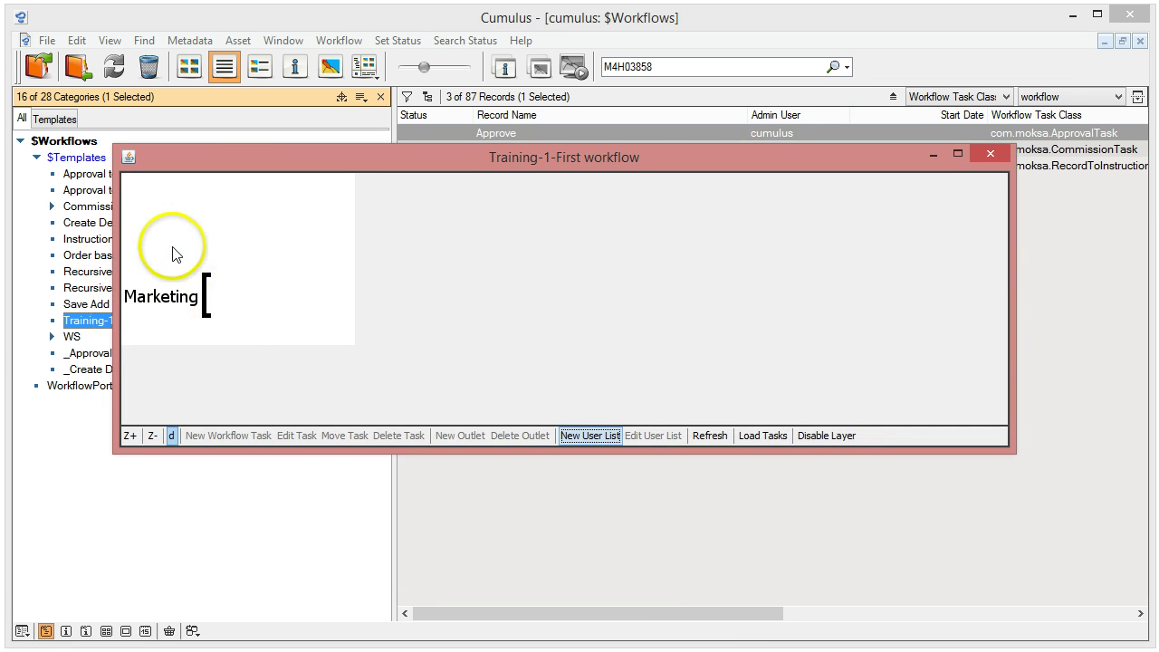
Start a new ApprovalTask for the Marketing user list and fit its creation dialog within the screen
click(142, 302)
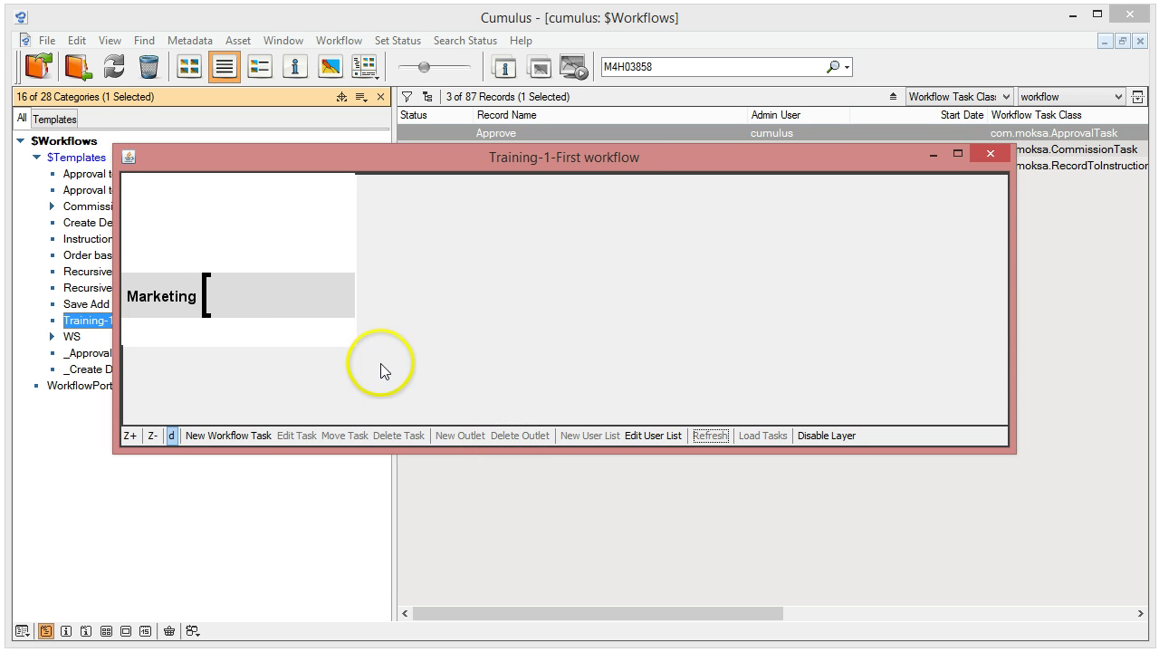
click(214, 437)
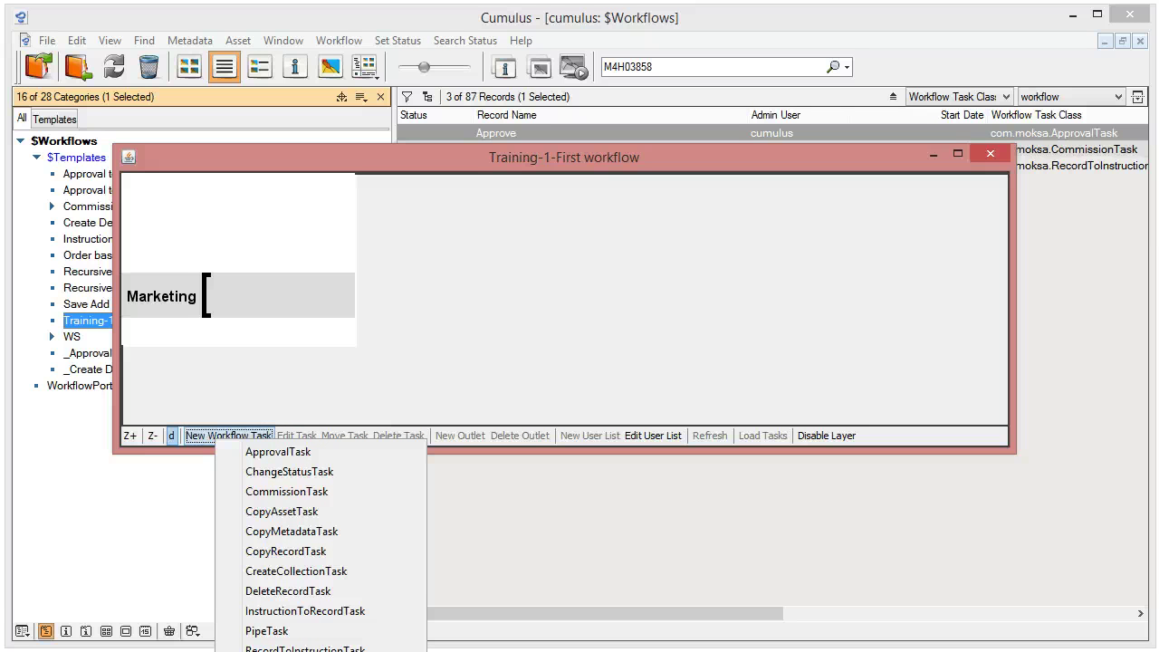
click(286, 452)
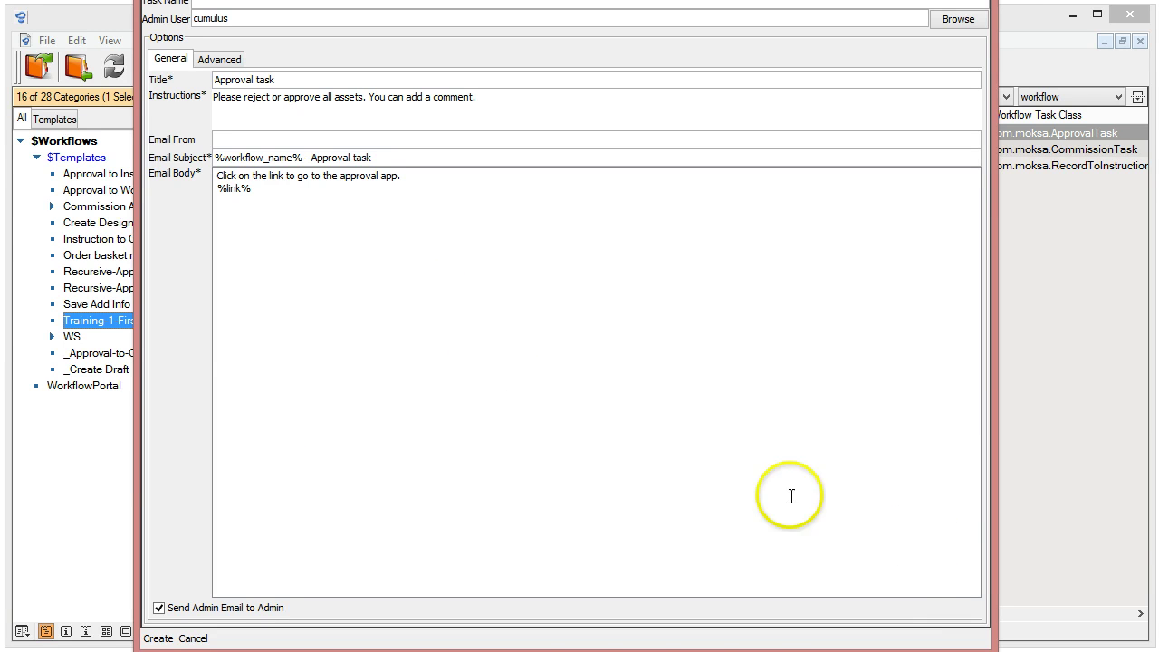
click(983, 634)
click(706, 39)
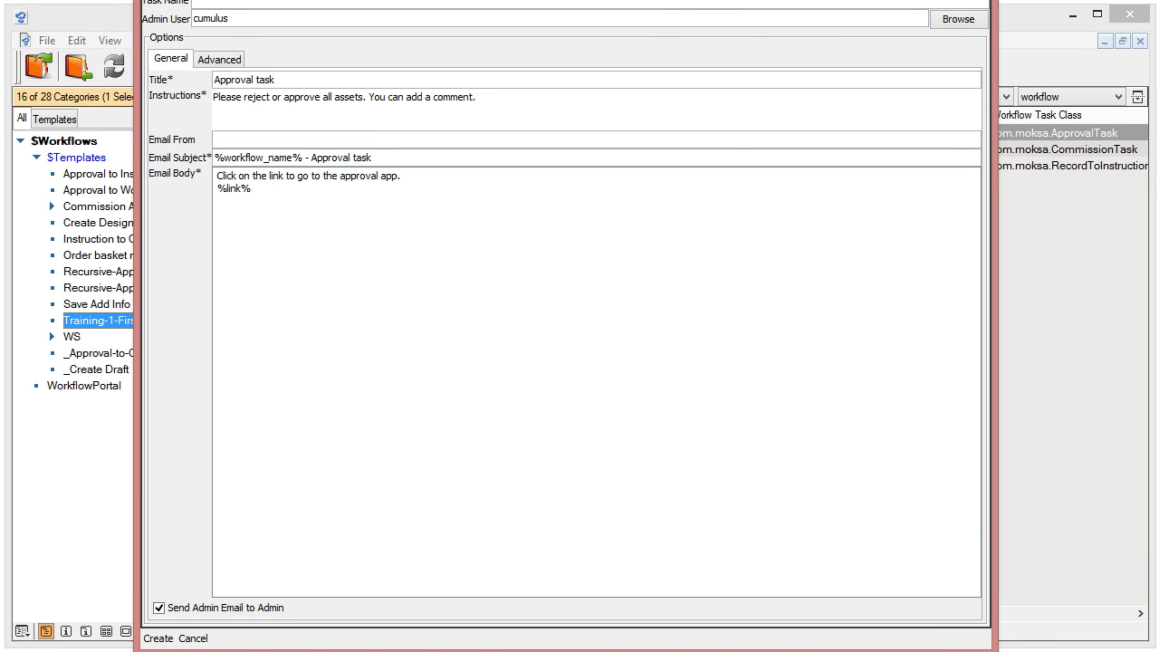
drag(672, 0, 670, 18)
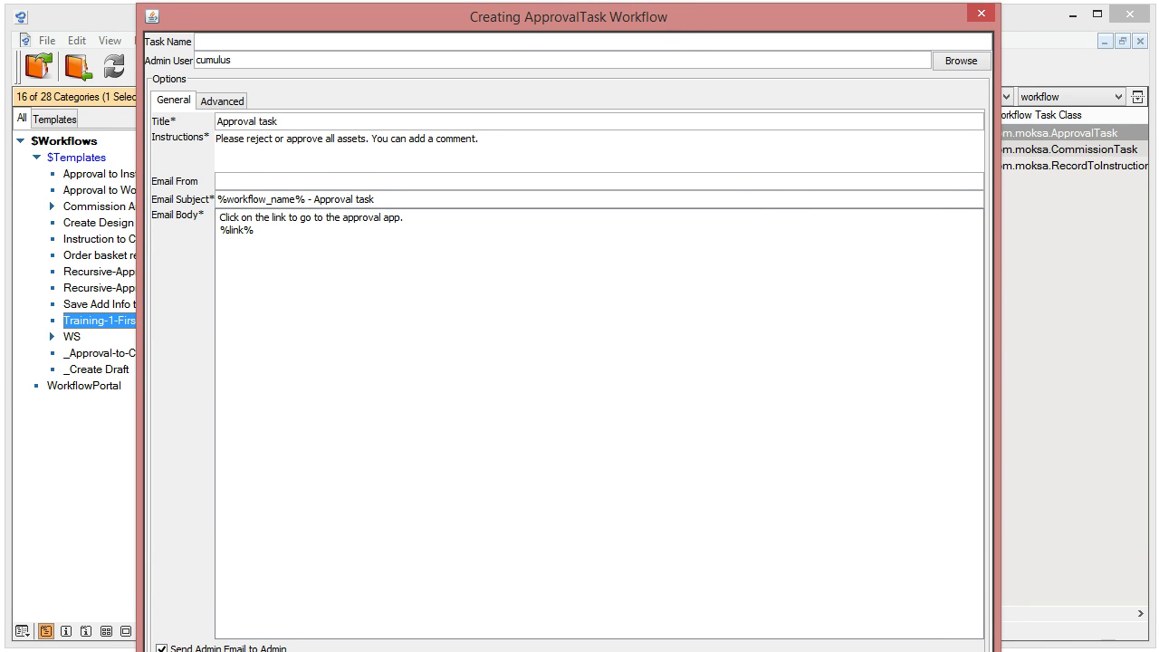
drag(999, 651, 990, 634)
click(647, 355)
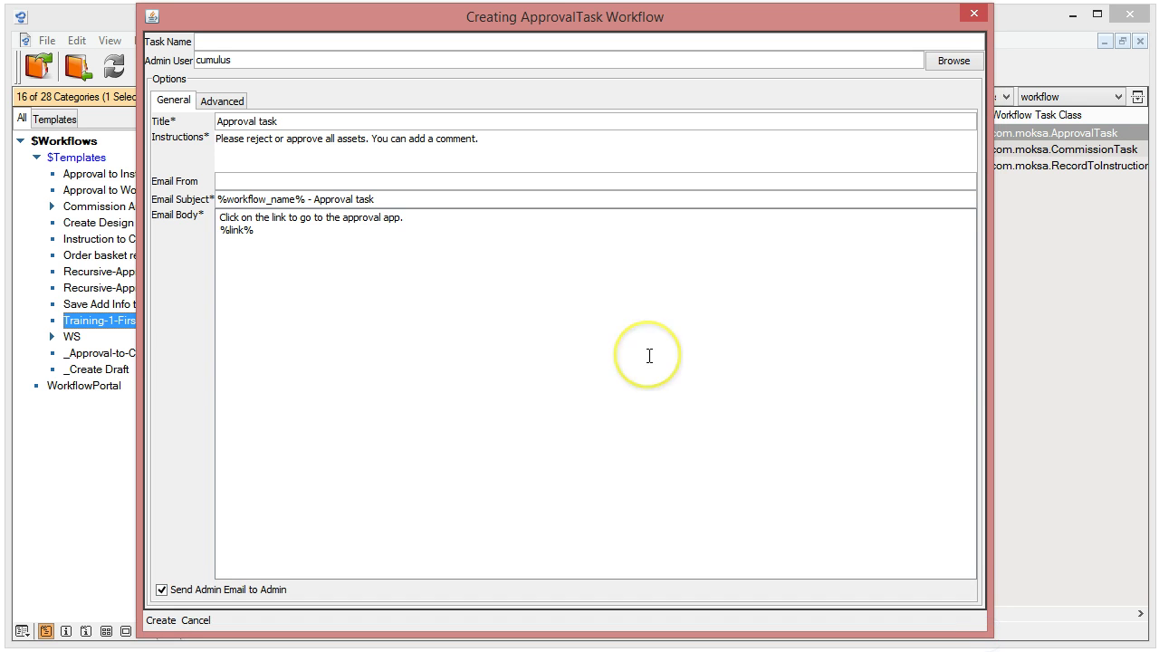
Enter "Approve Design" as the name of the new approval task
mouse_move(649, 356)
click(257, 41)
text(Approve)
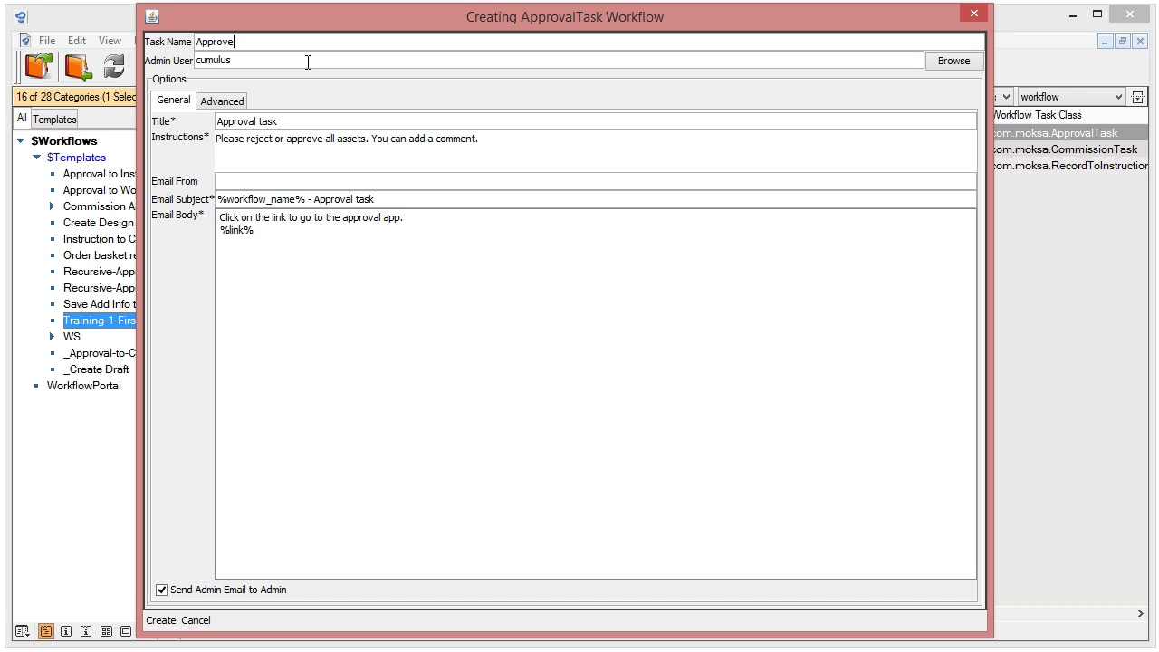
text( Design)
Set the approval task's title to "Approve Design" and its email subject to "%workflow_name% - Approve Design"
drag(270, 42, 150, 38)
key(ctrl+c)
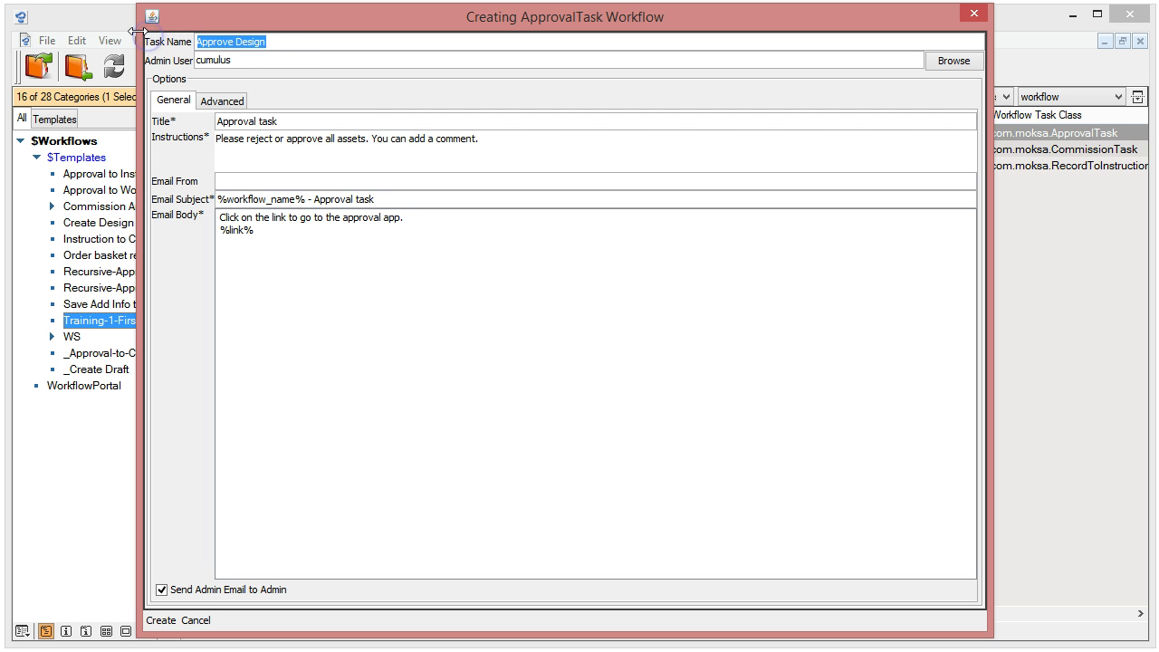
drag(287, 122, 195, 120)
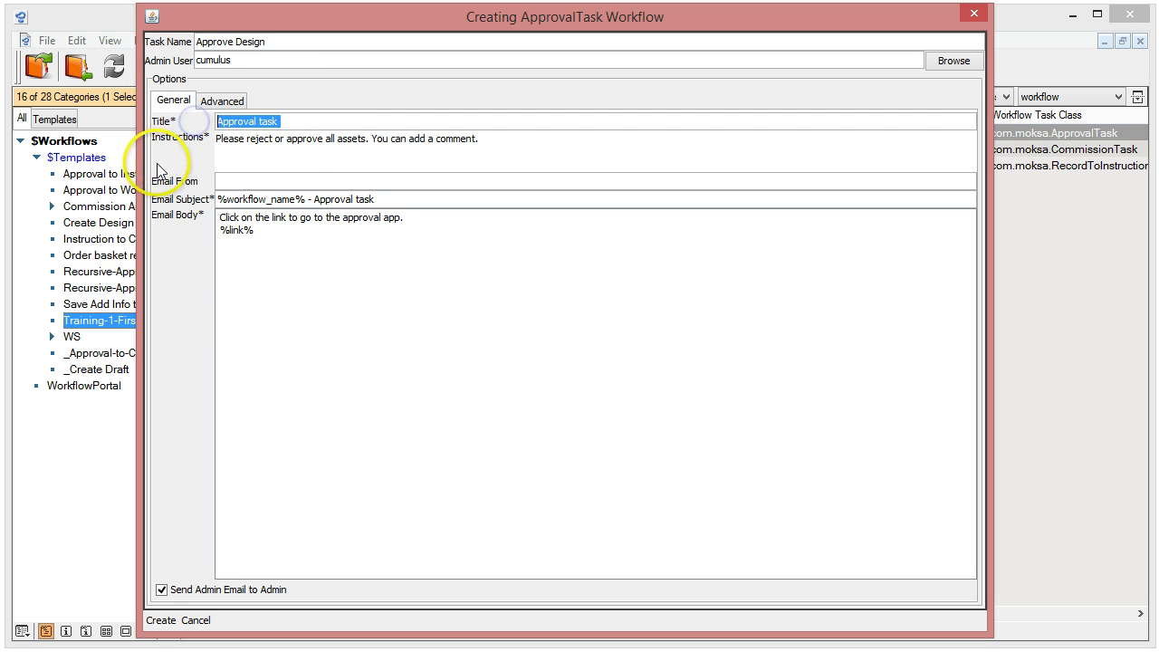
key(ctrl+v)
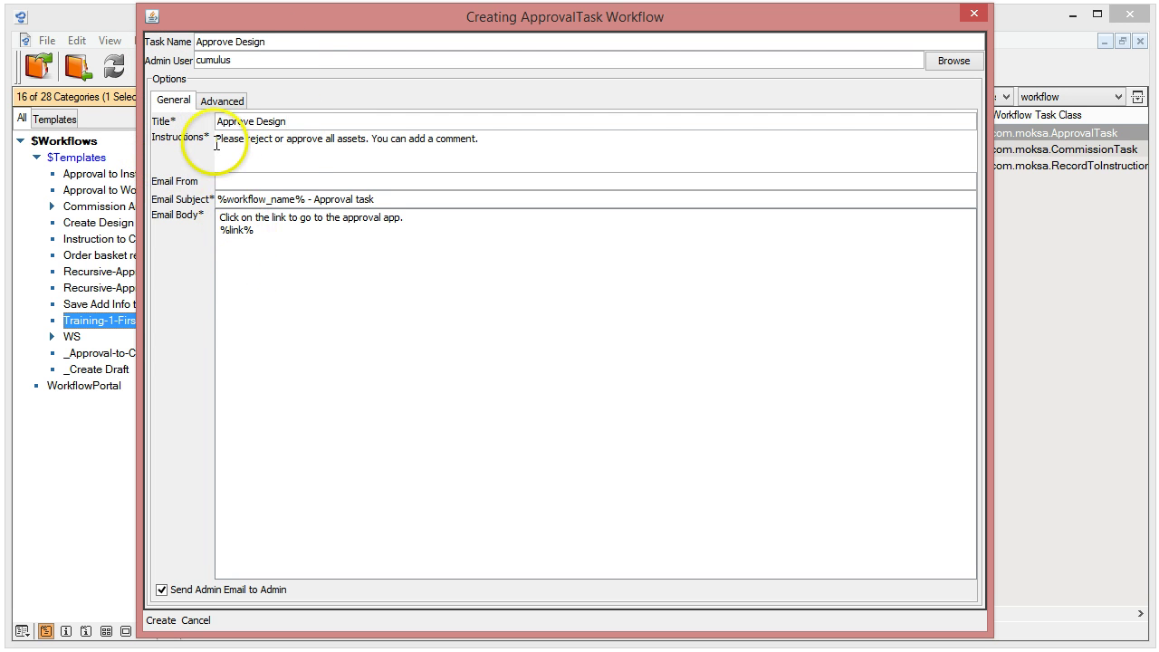
click(480, 139)
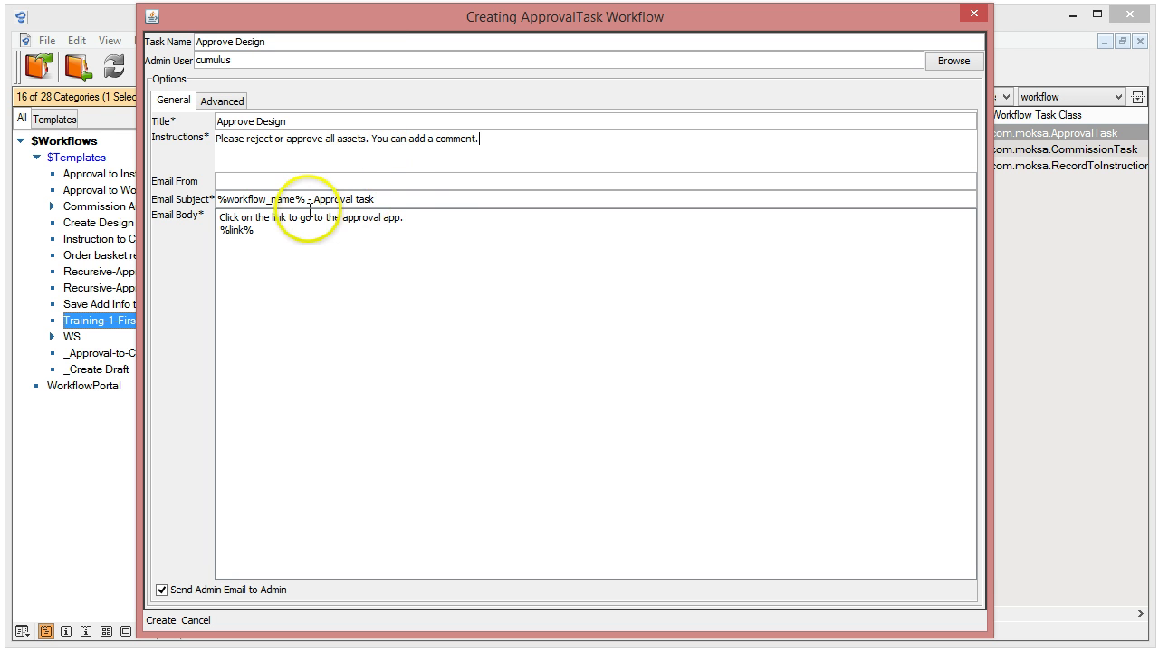
drag(314, 201, 421, 200)
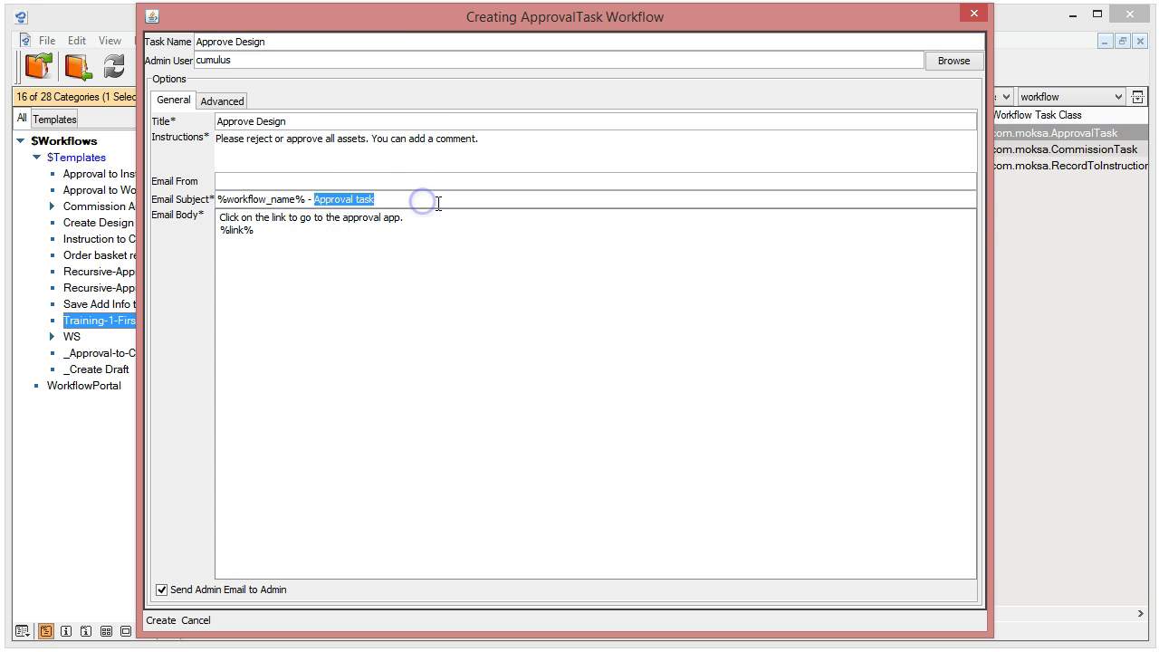
text(Approve Design)
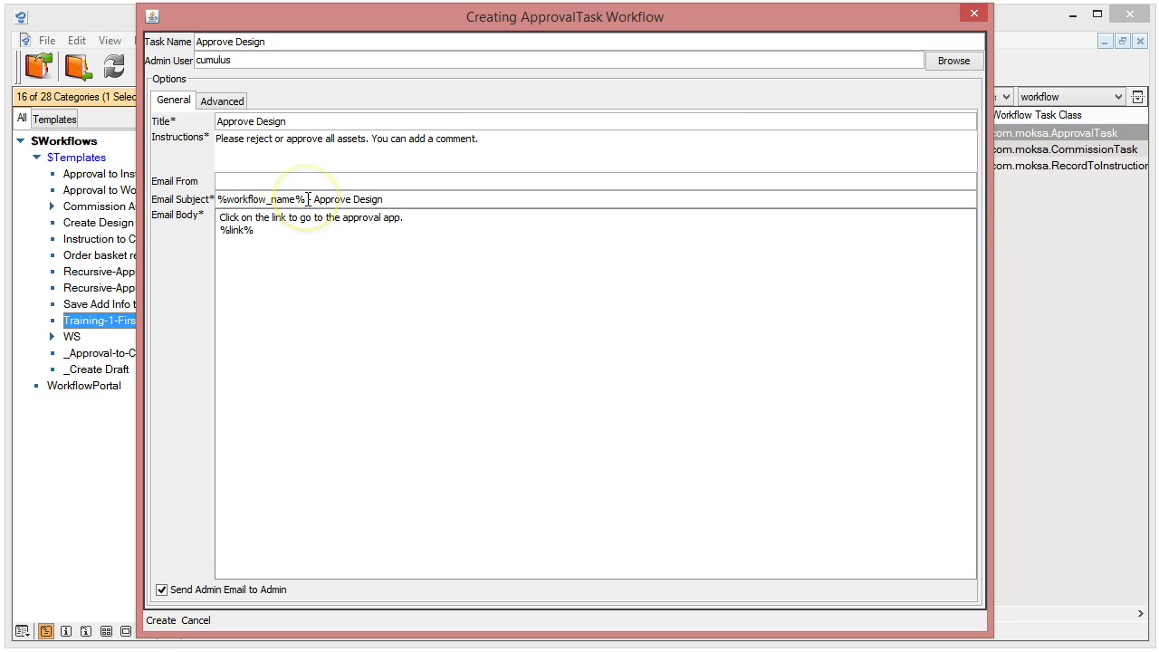
Insert the %title% placeholder followed by a blank line at the beginning of the approval task's email body
mouse_move(307, 199)
mouse_move(271, 194)
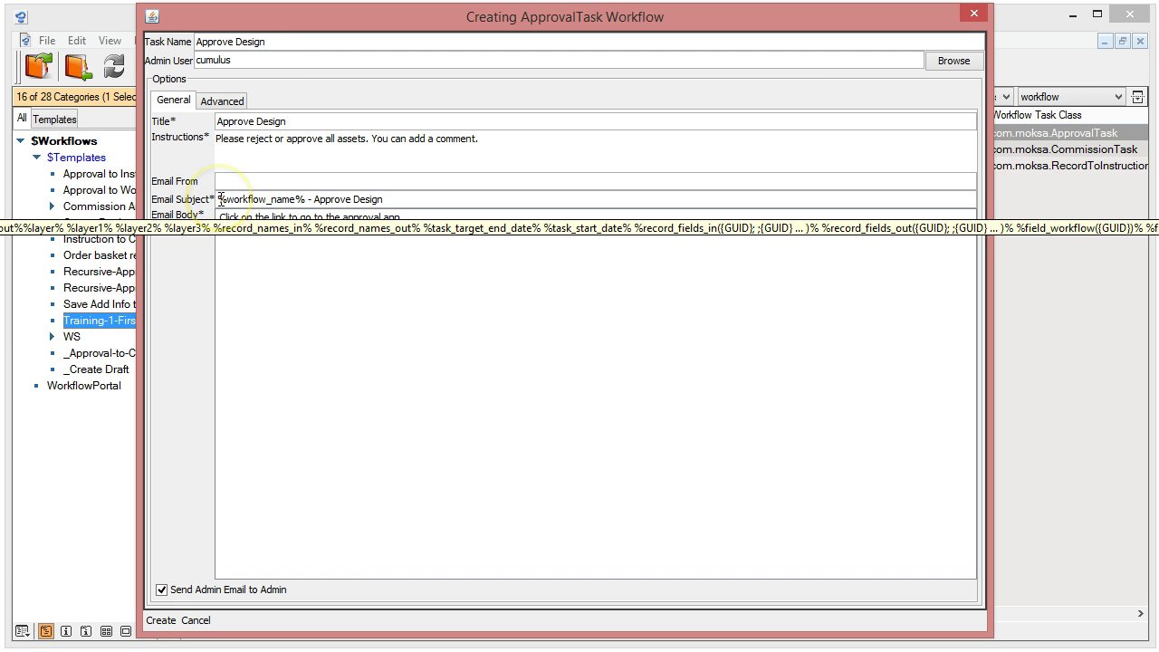
mouse_move(285, 279)
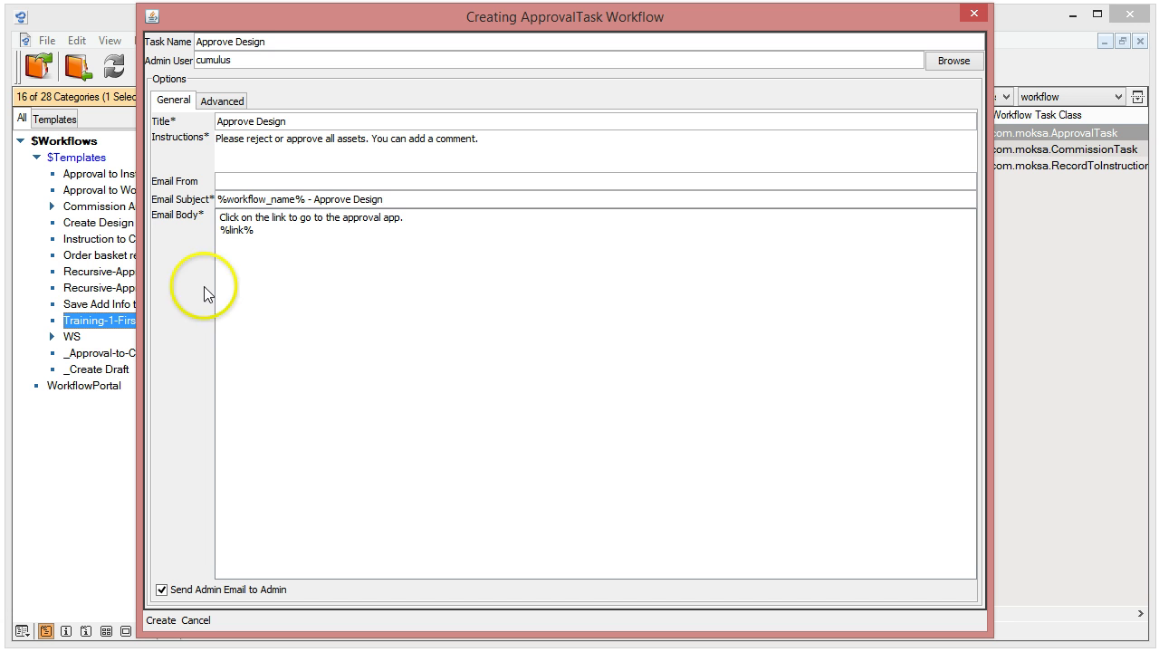
click(258, 232)
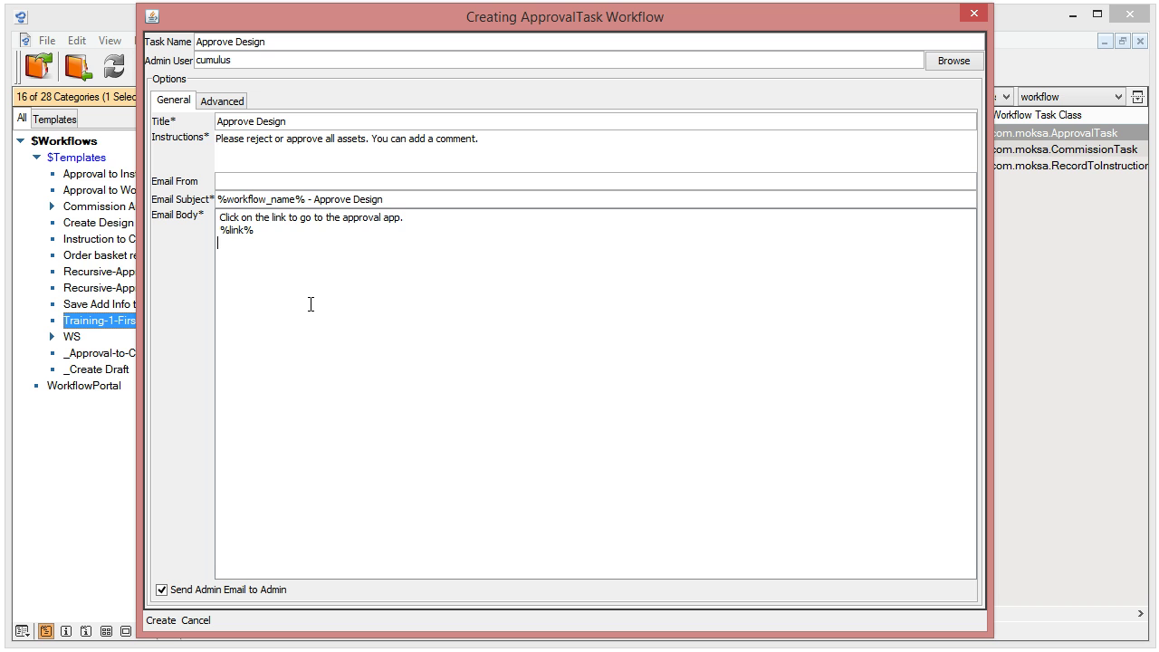
key(Return)
key(Return)
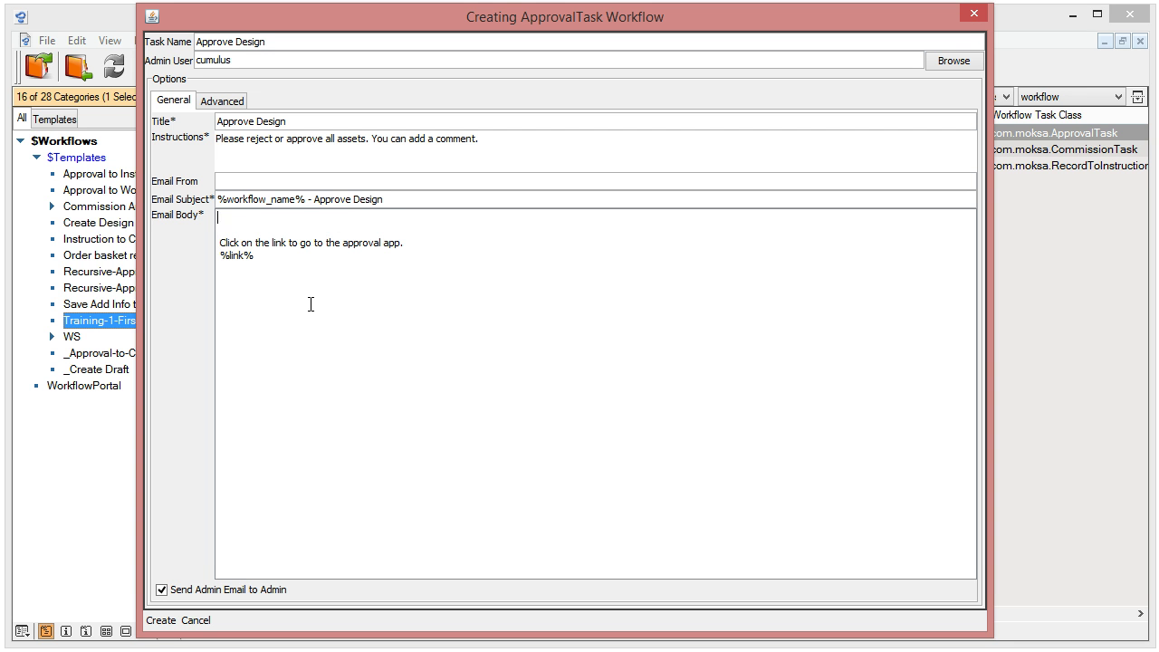
text(%title%)
mouse_move(237, 302)
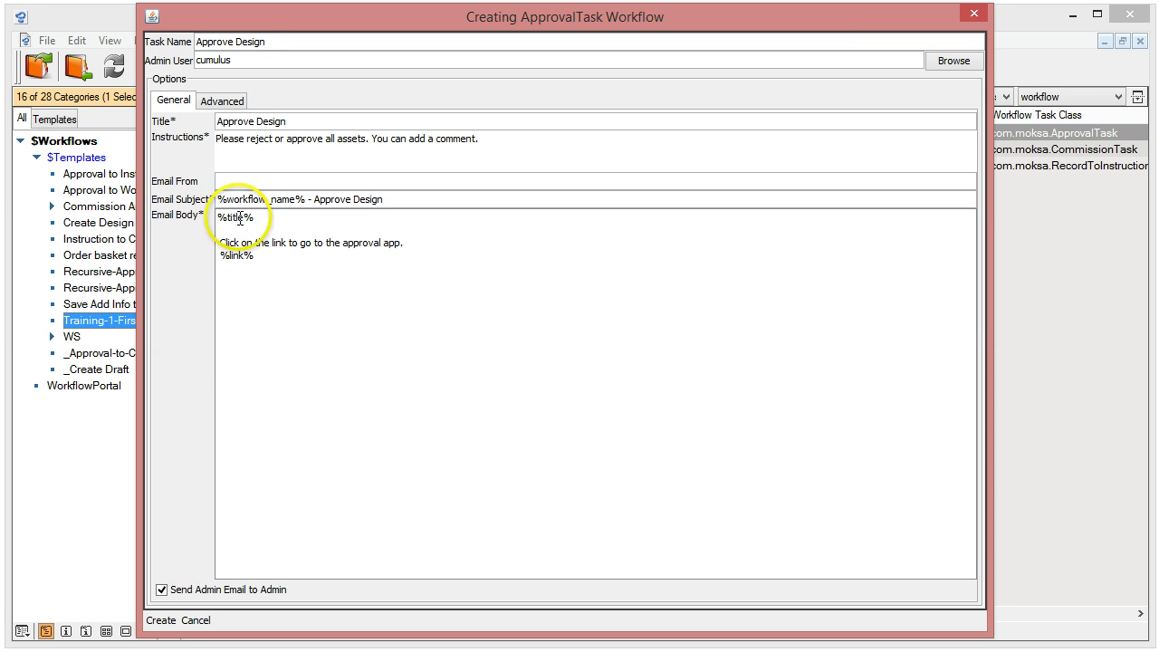
mouse_move(245, 355)
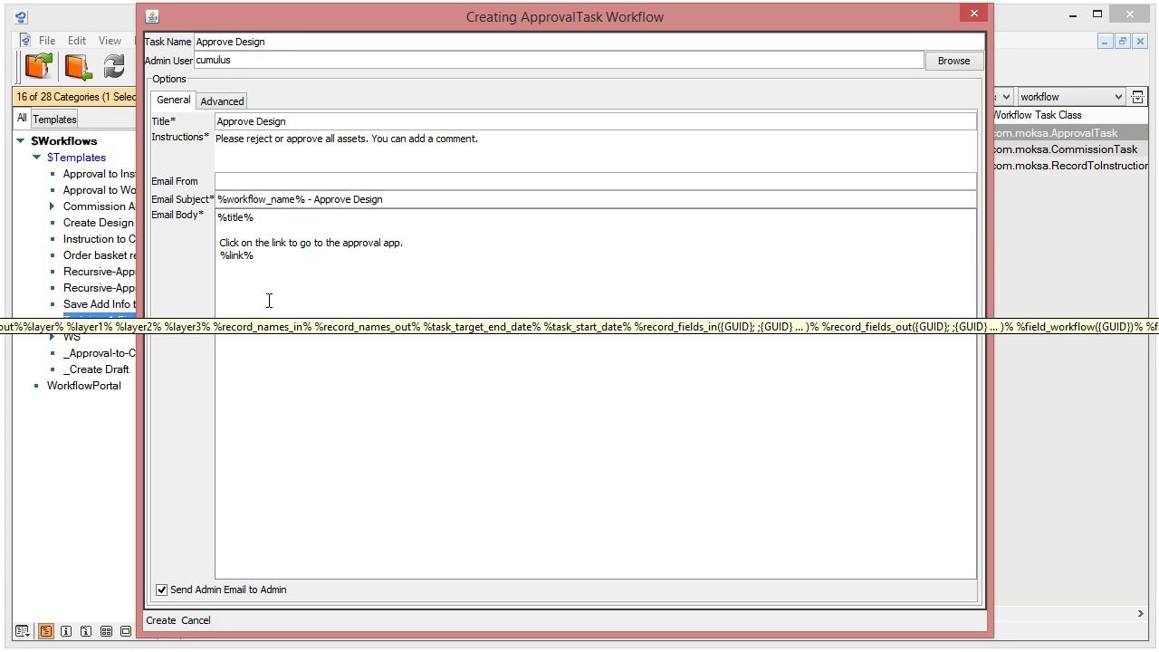
Leave the sender address empty and turn off sending the admin email to the admin
click(227, 308)
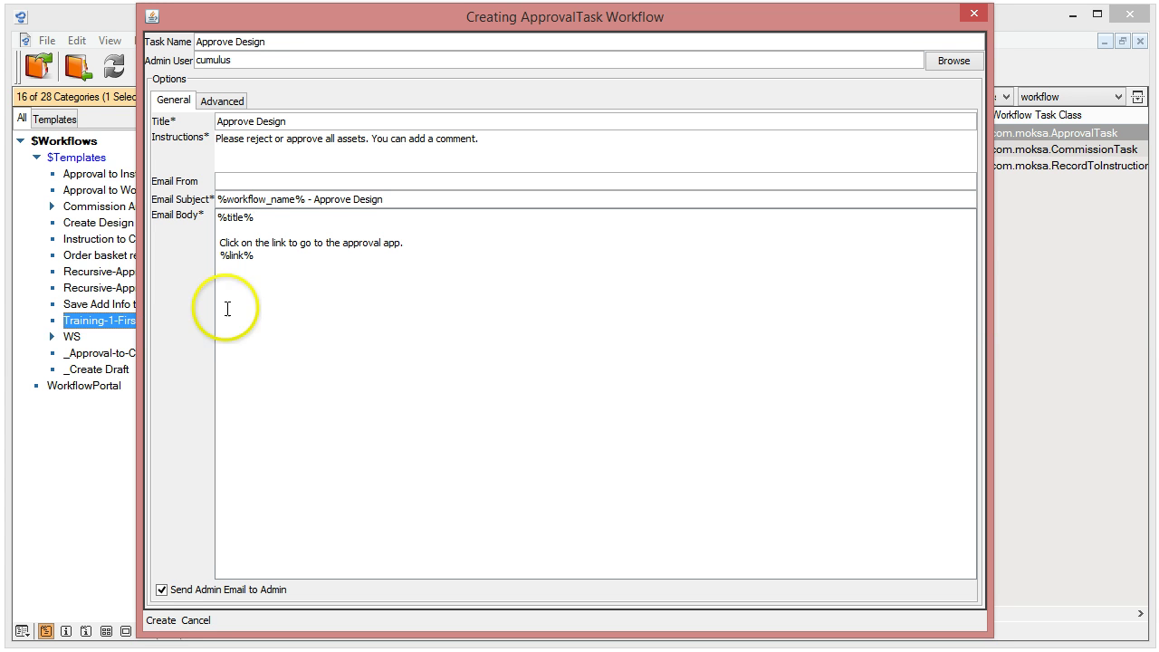
click(239, 296)
mouse_move(239, 296)
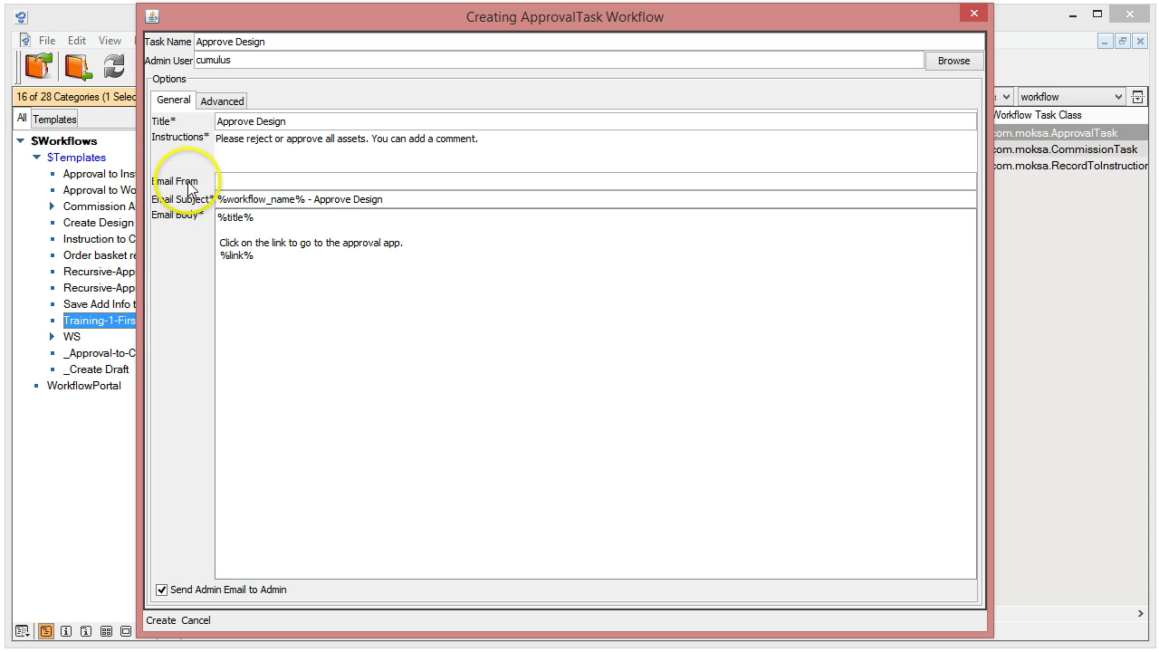
click(219, 180)
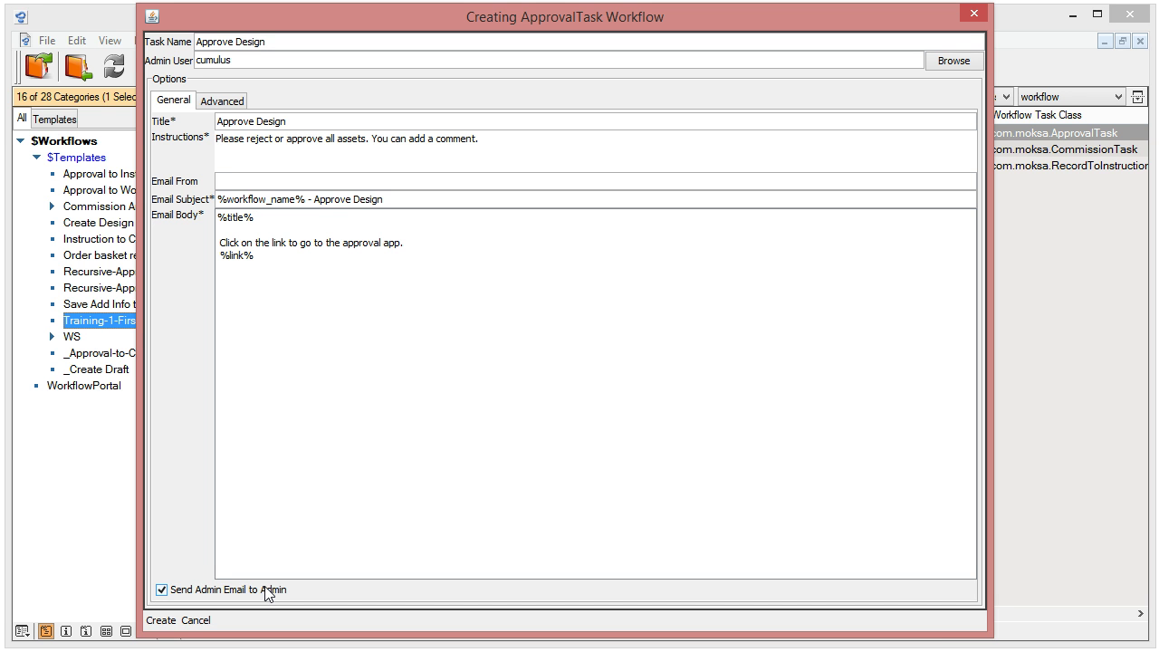
click(161, 589)
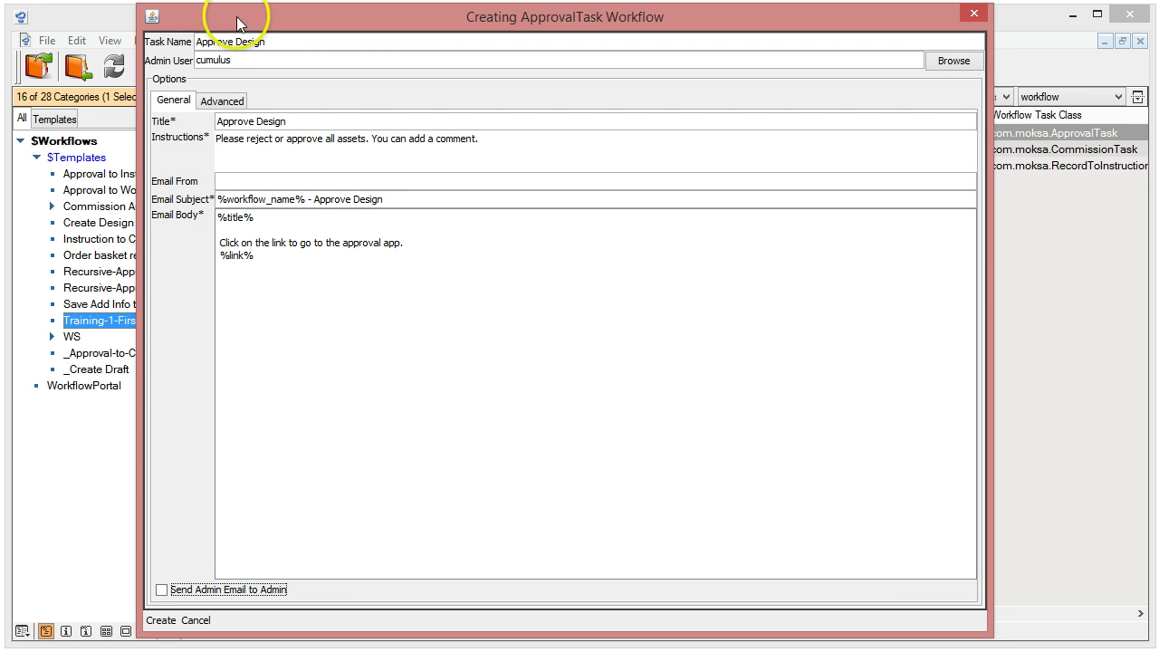
Examine the advanced approval options, including the approval strategy choices and the texts of the approve and reject buttons
click(221, 100)
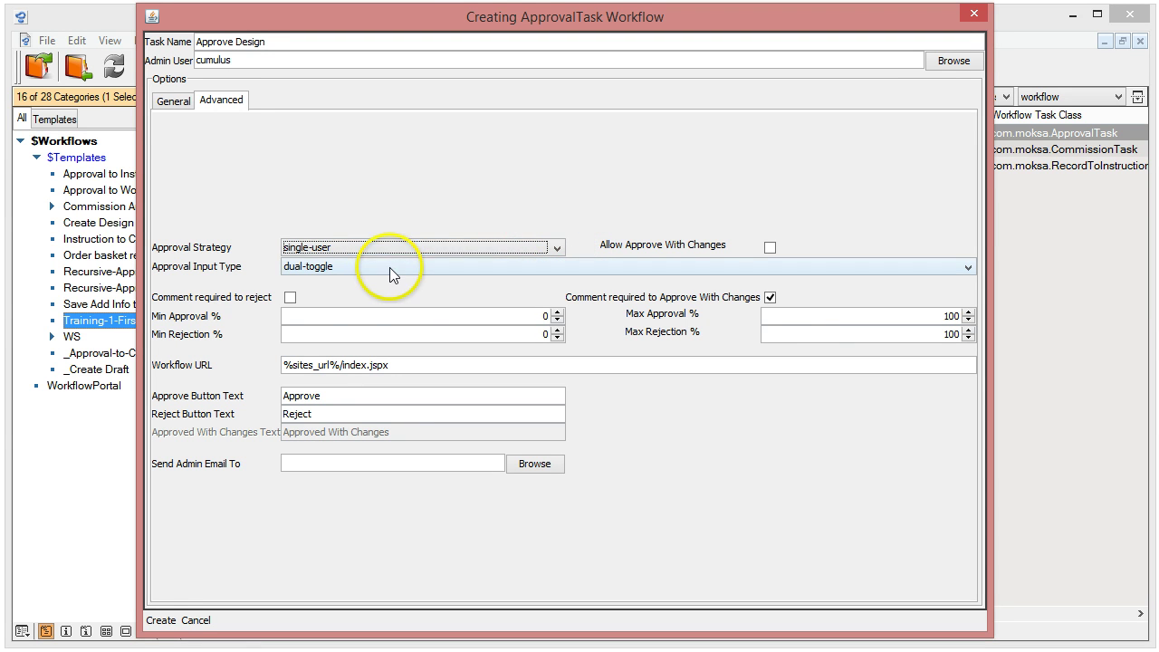
click(558, 245)
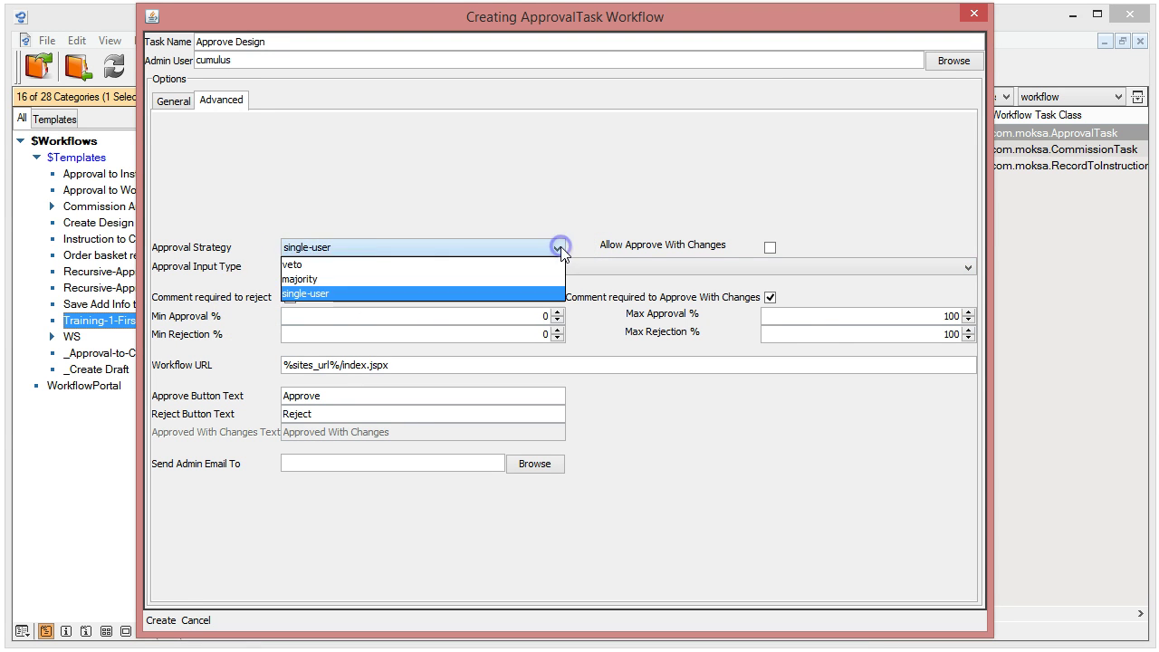
click(303, 293)
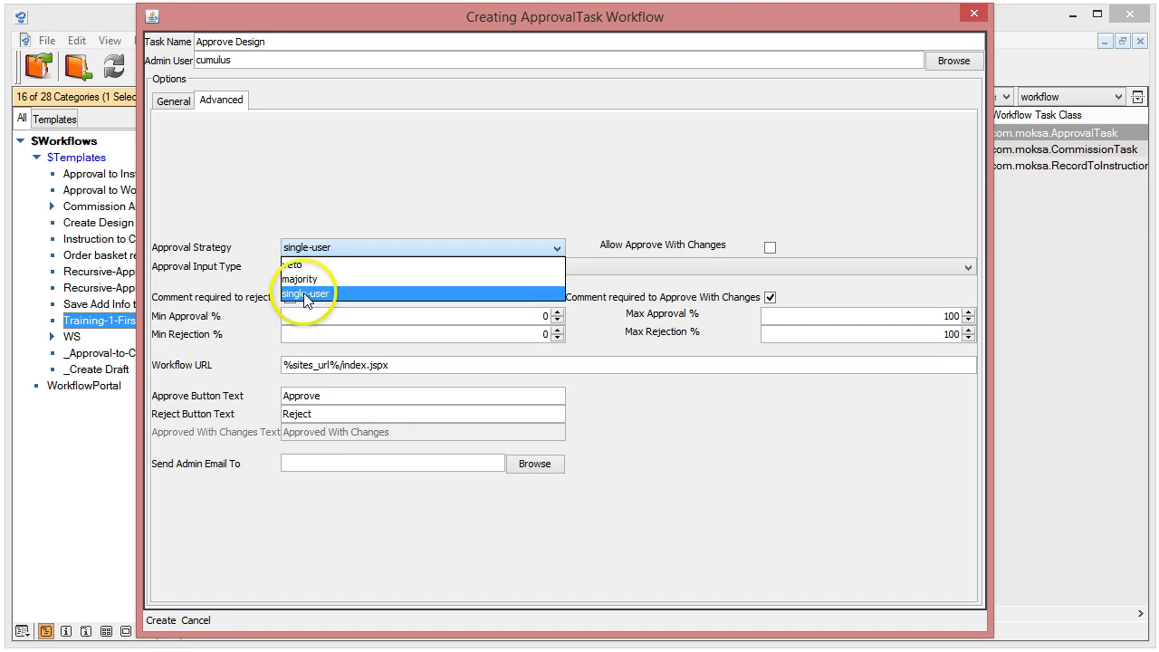
click(634, 172)
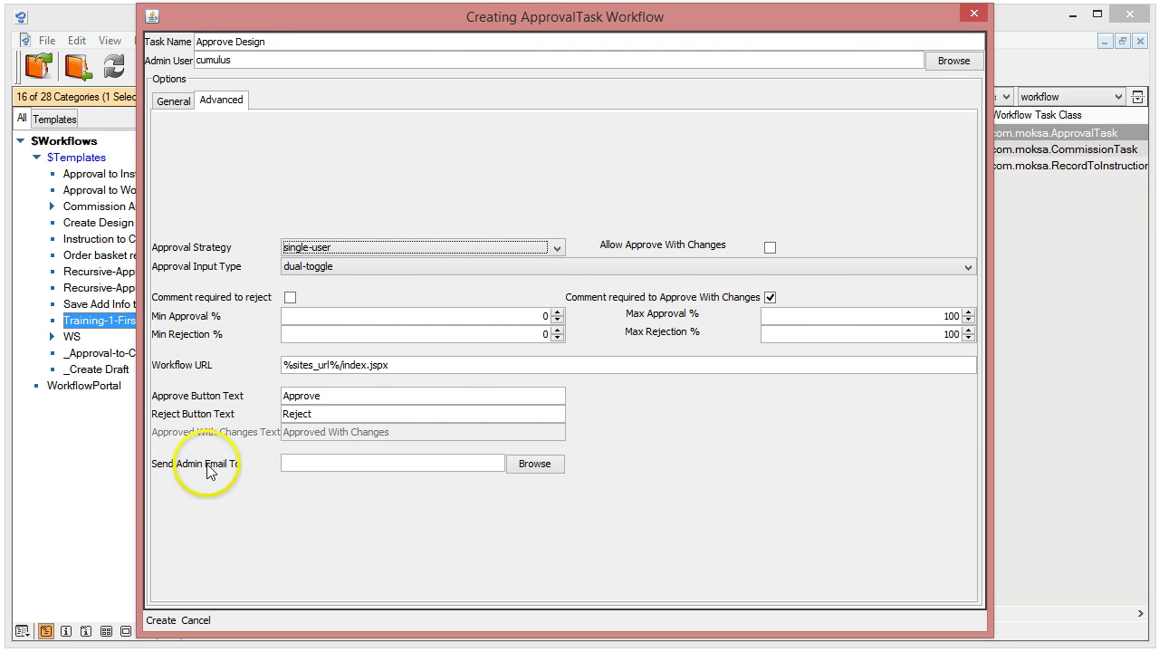
click(173, 101)
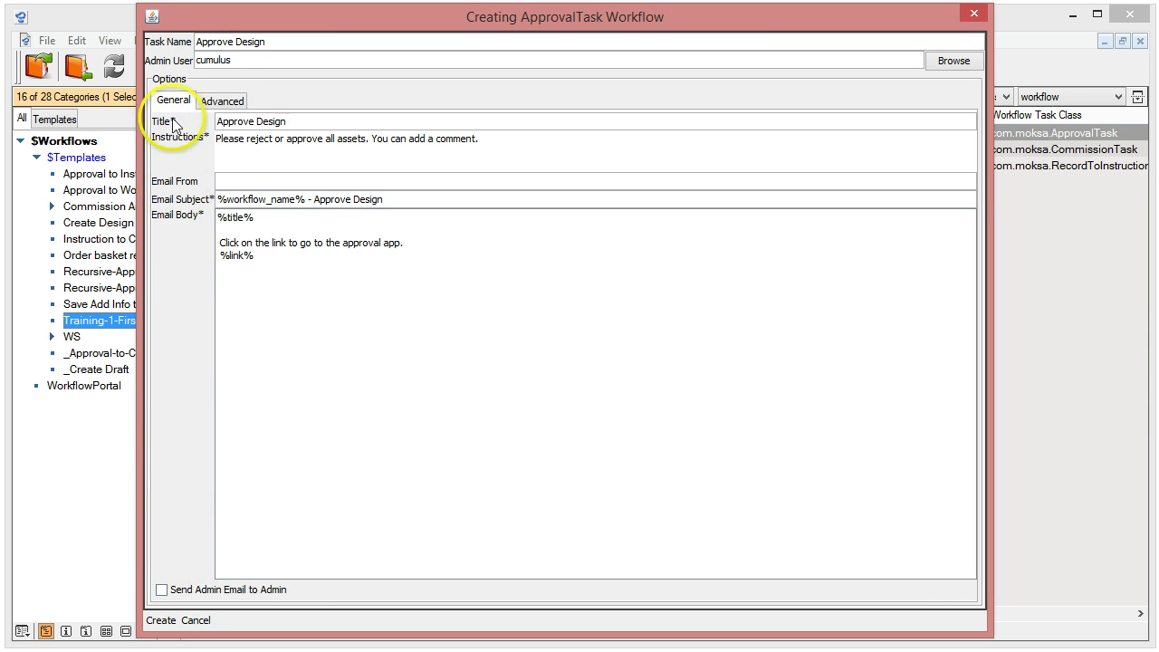
click(219, 101)
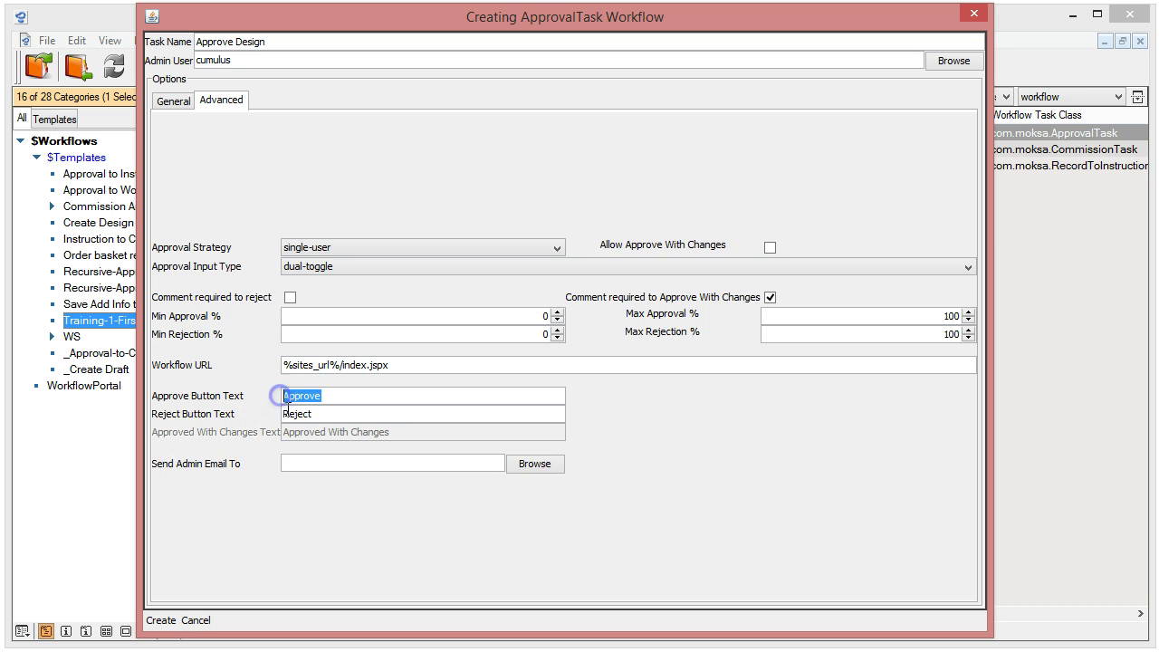
click(319, 414)
click(328, 396)
drag(328, 395, 253, 397)
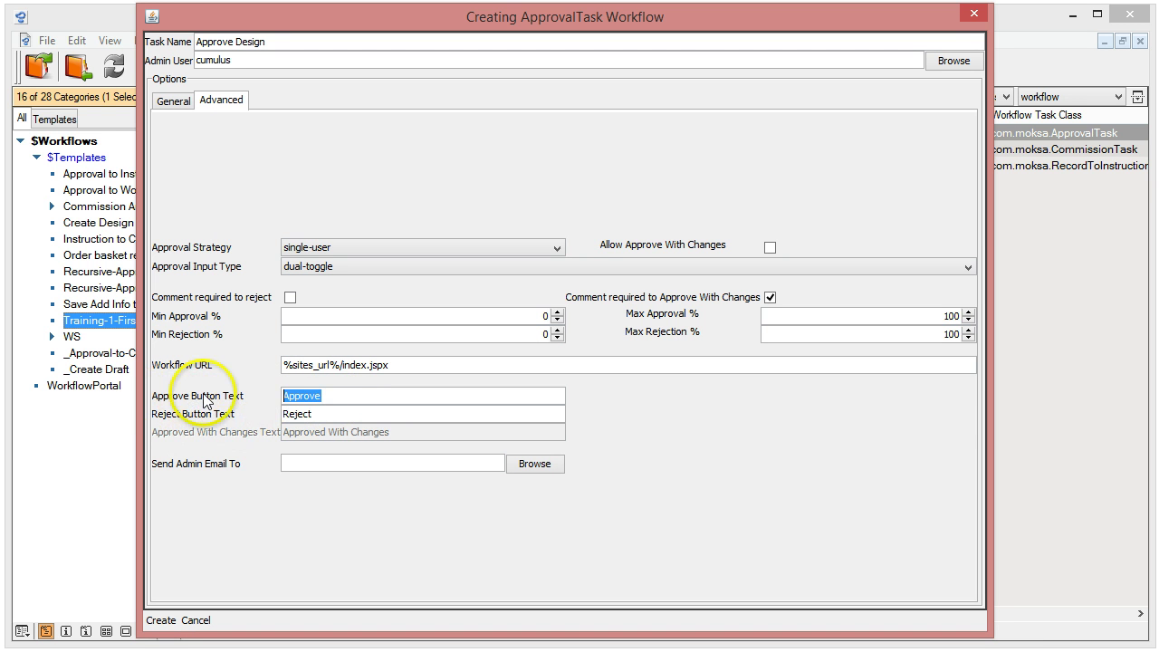
click(326, 394)
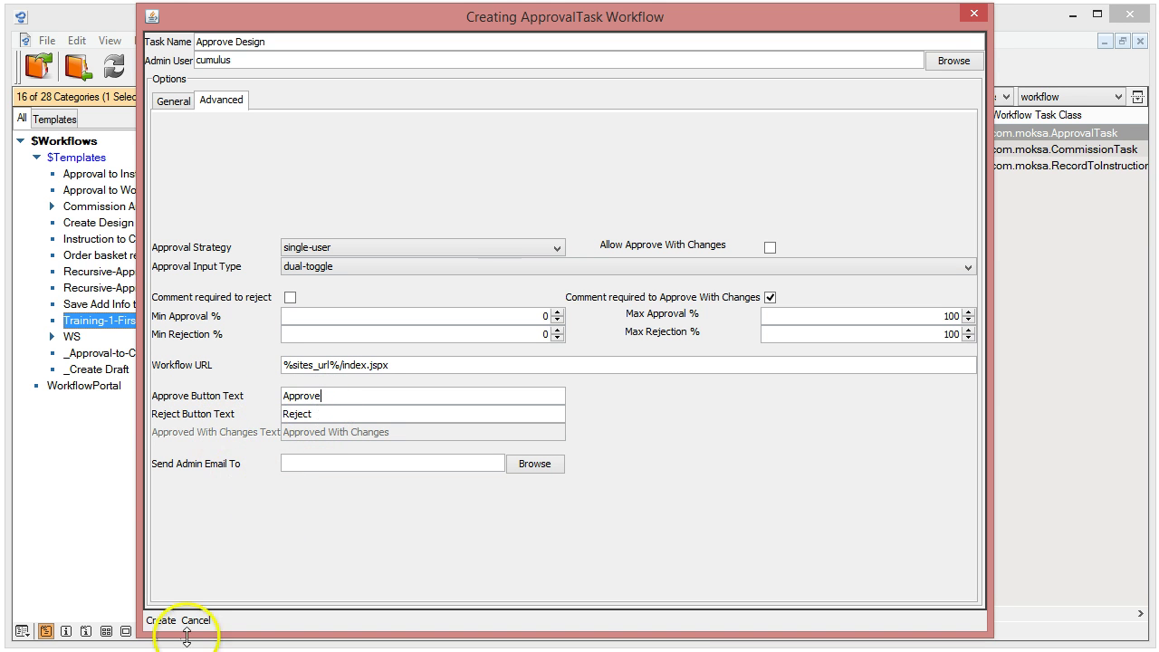
Create the Approve Design task and bring the workflow graph window back to the front
click(161, 620)
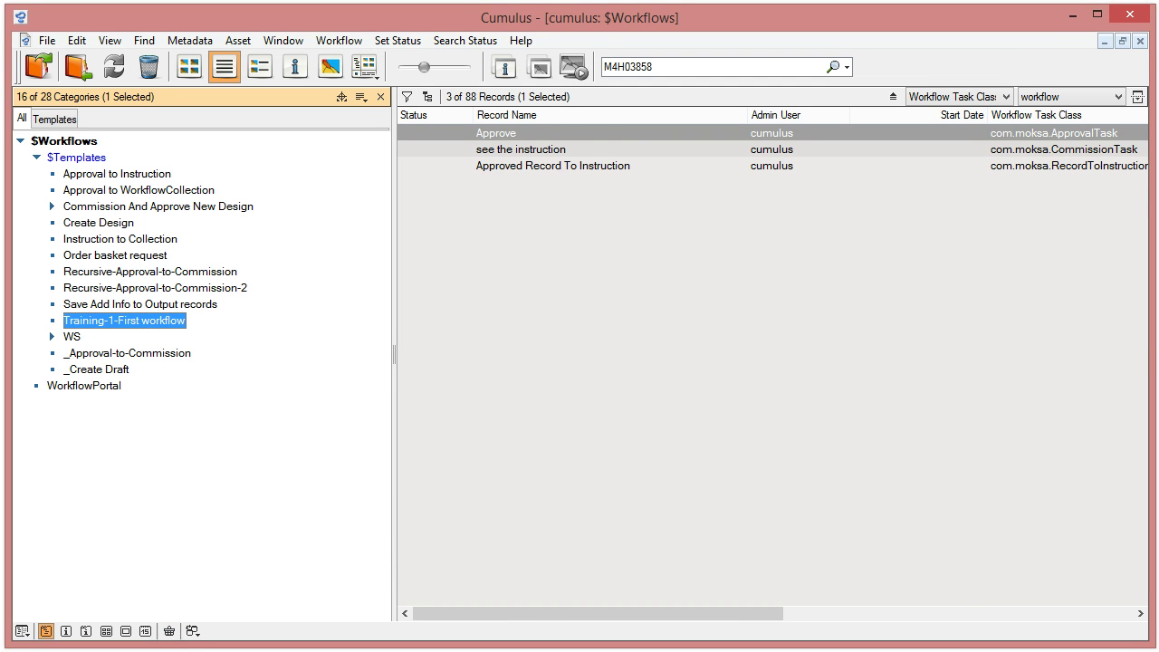
mouse_move(527, 648)
click(708, 613)
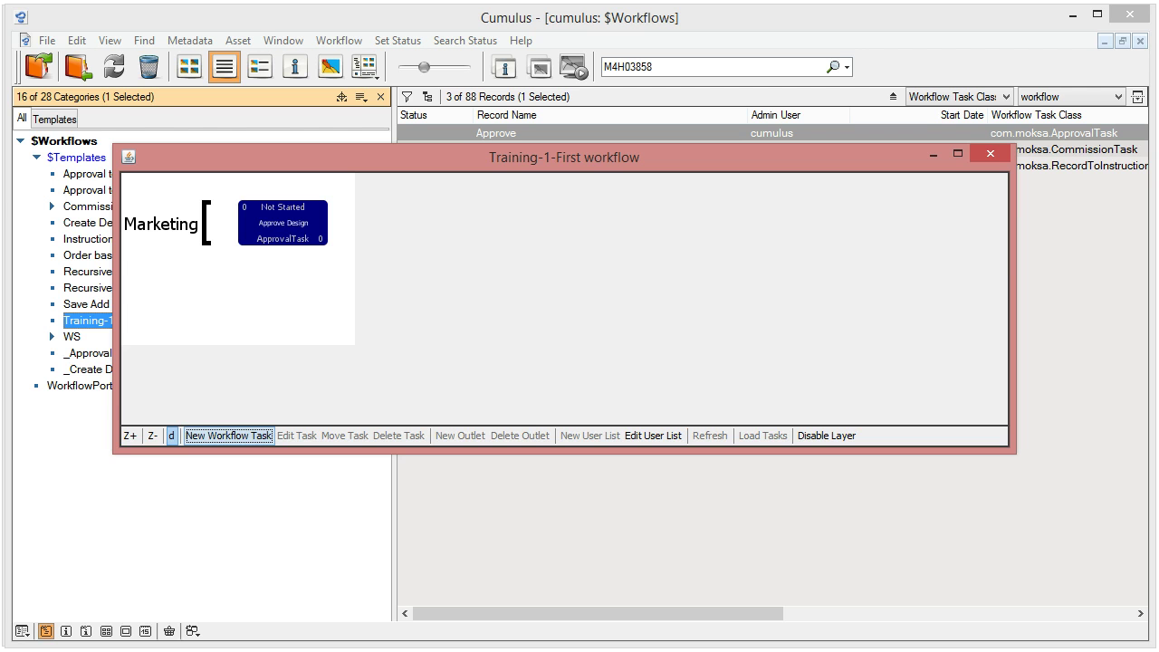
Start a new CreateCollectionTask for the Marketing user list and name it "Approved Design"
click(161, 224)
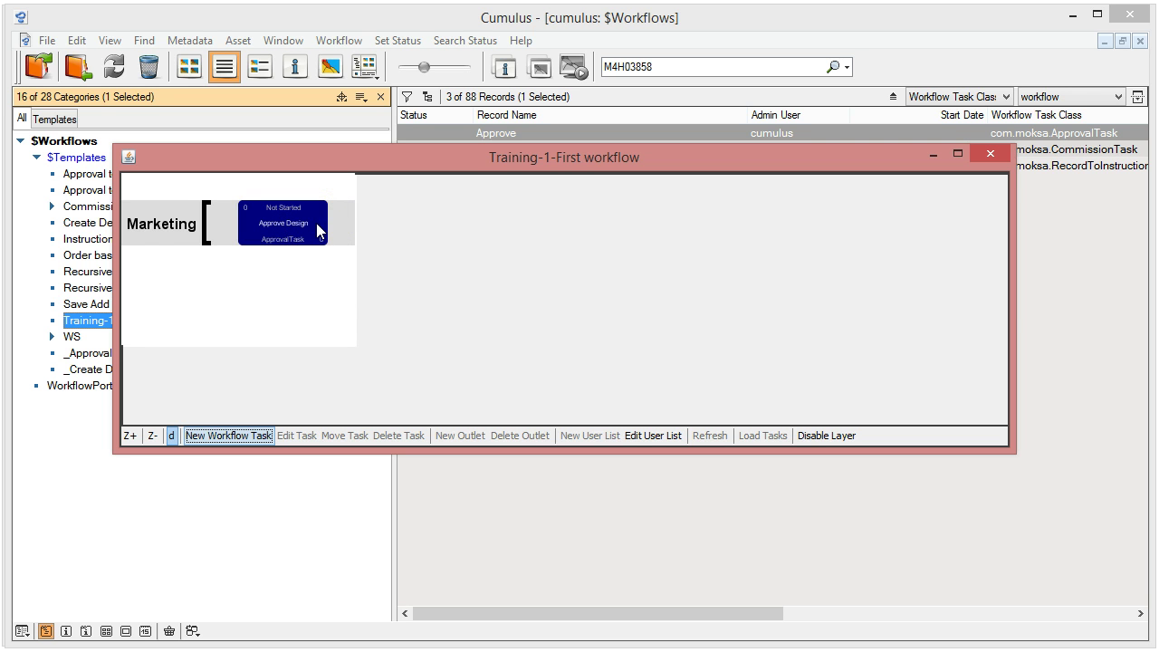
click(262, 438)
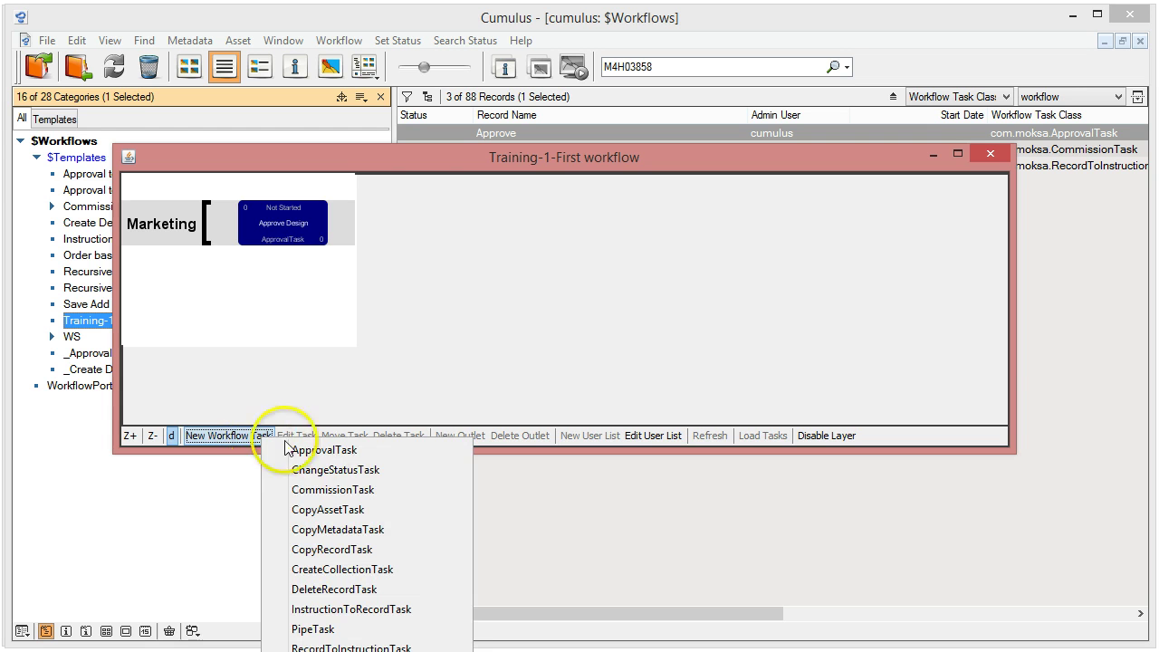
click(335, 571)
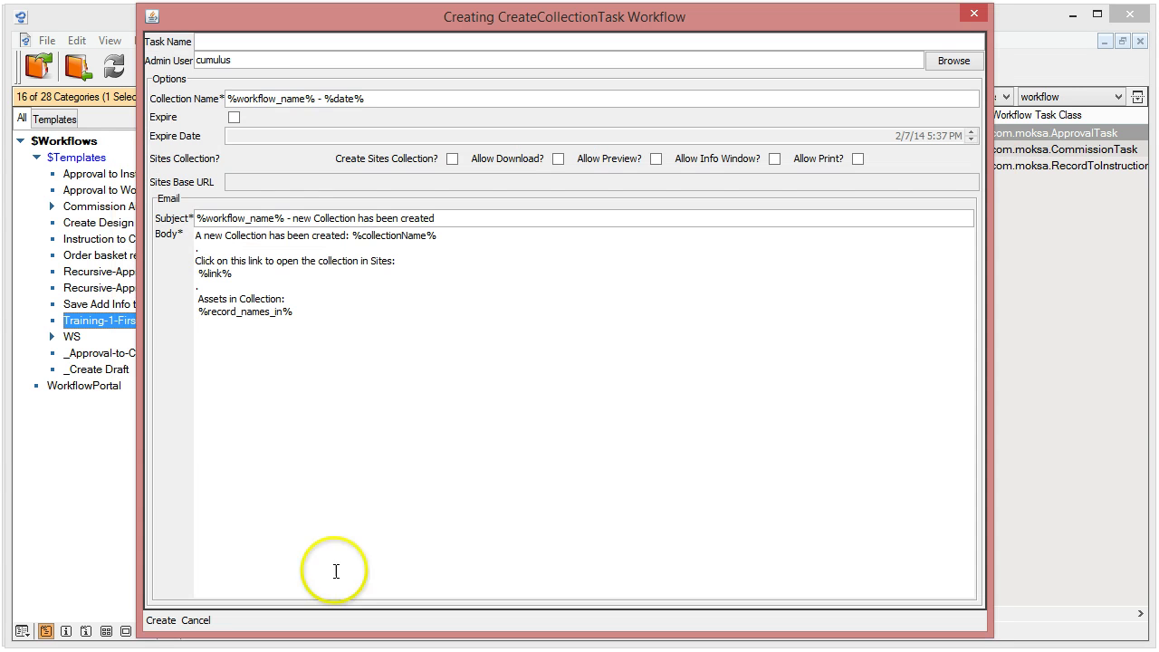
click(249, 42)
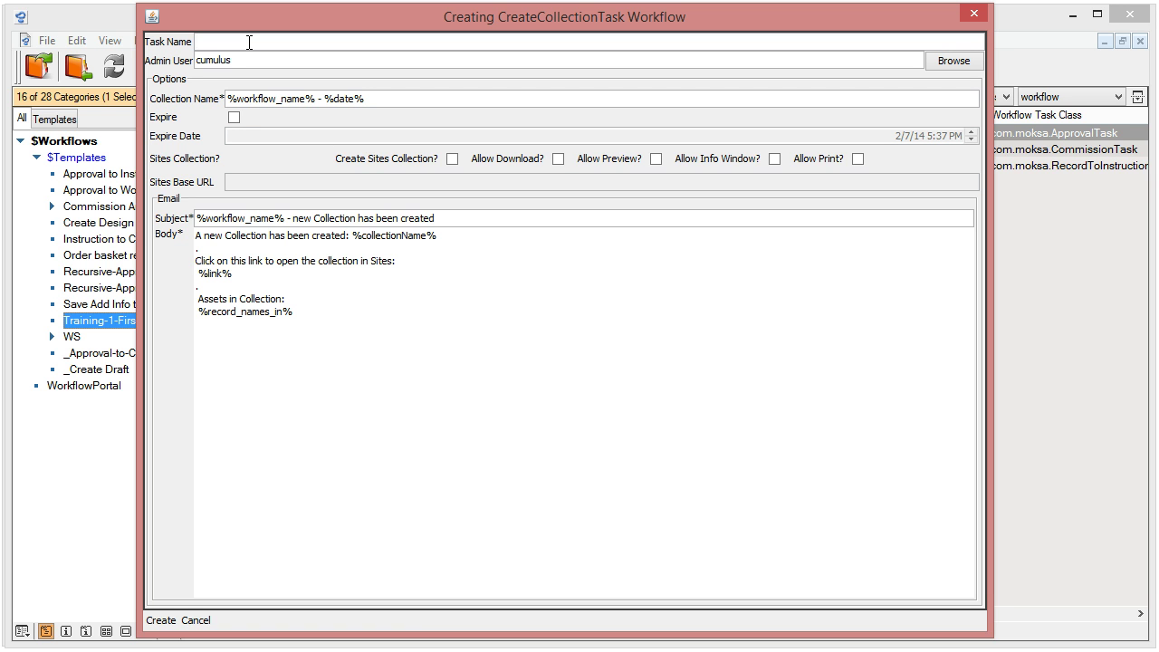
text(Approved Design)
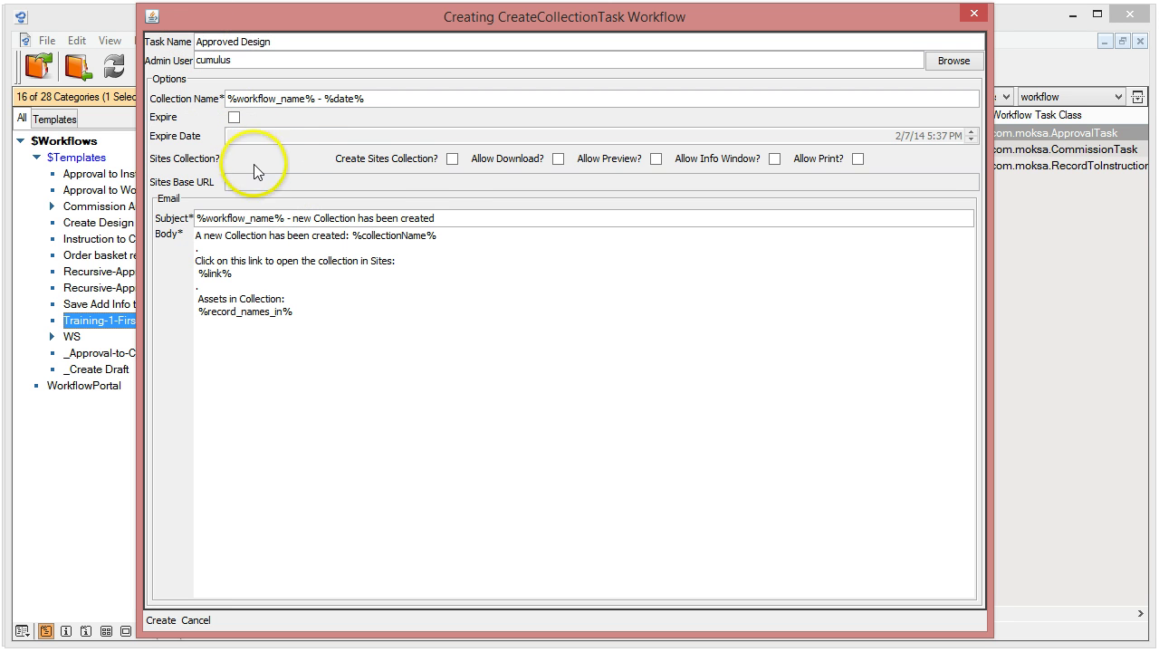
Enable creating a Sites collection for the task and allow download, preview and the info window
click(450, 159)
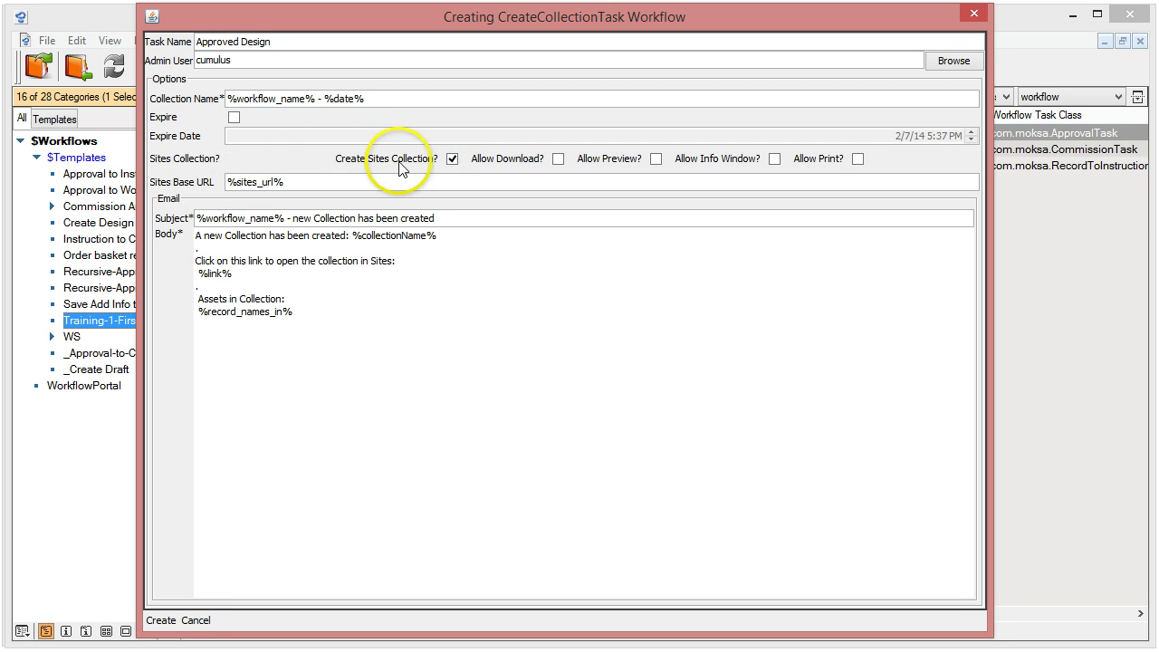
click(558, 159)
click(655, 159)
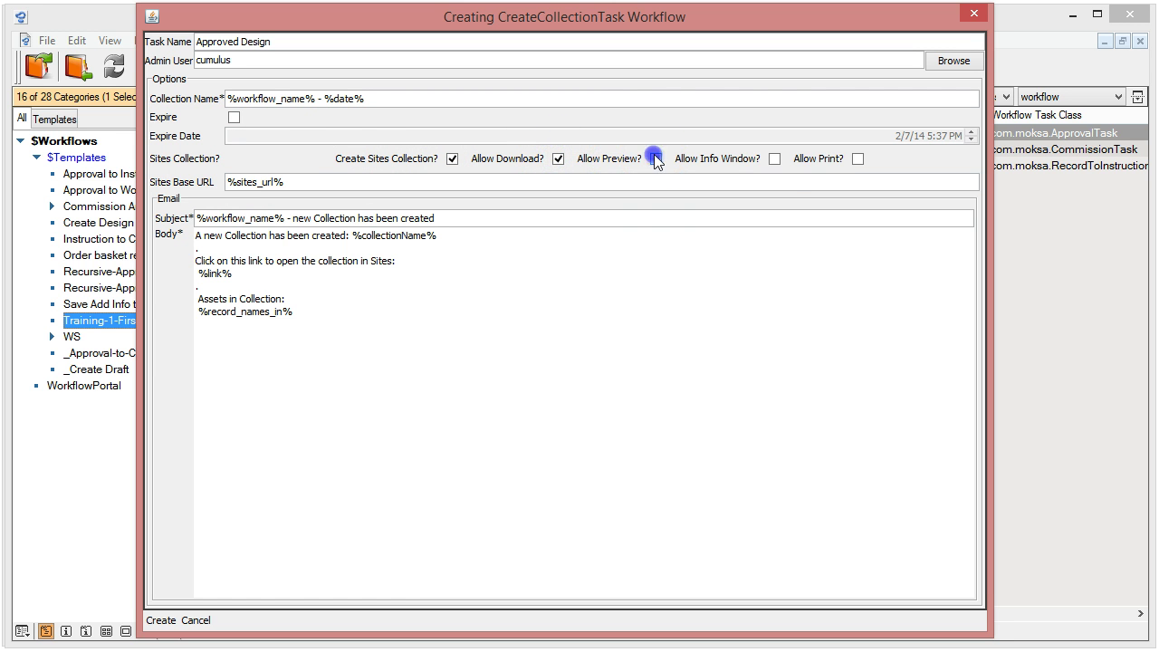
click(775, 162)
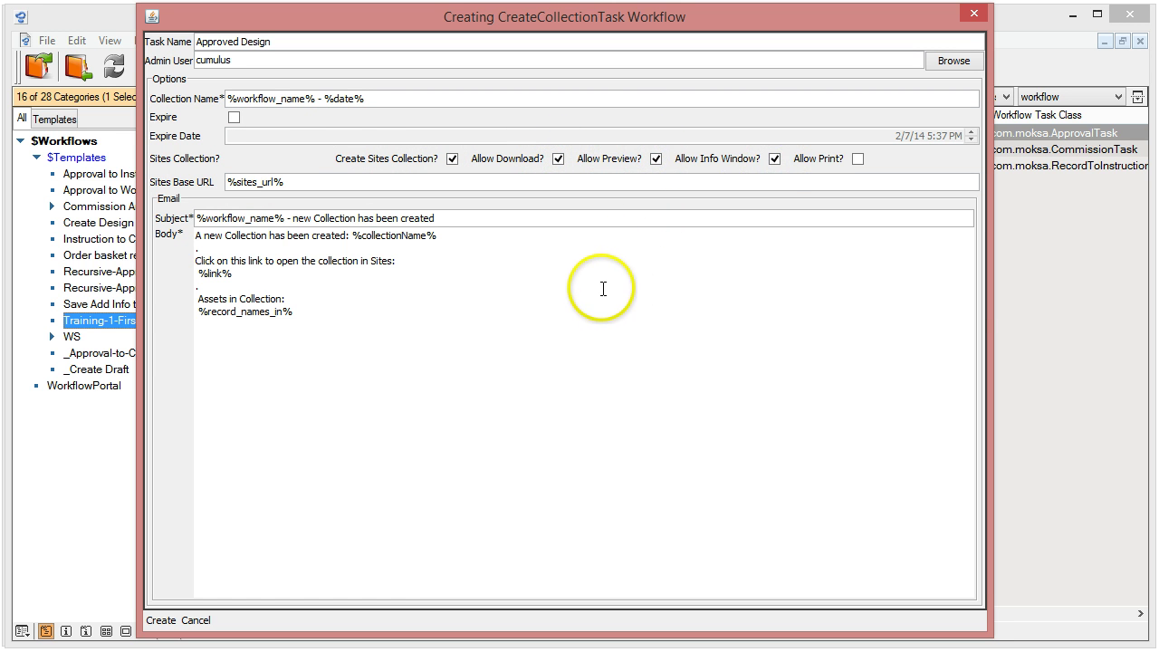
mouse_move(601, 286)
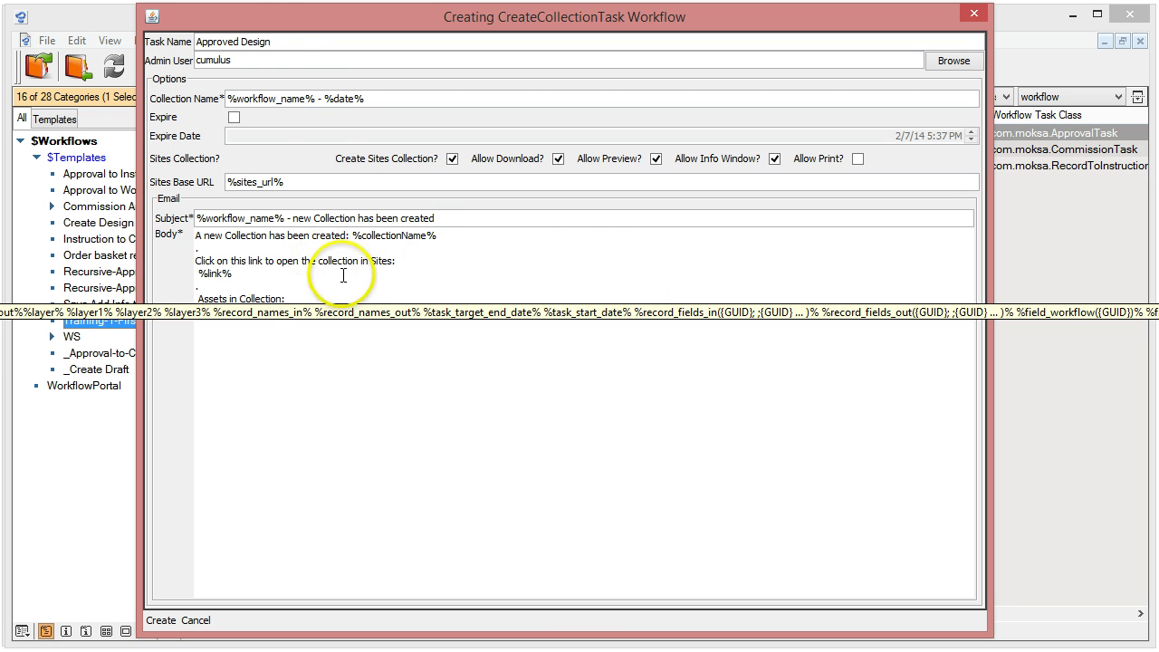
Set the email subject of the collection task to "%workflow_name% -Approved Design Collection", reusing the task name
drag(277, 44, 134, 23)
key(ctrl+c)
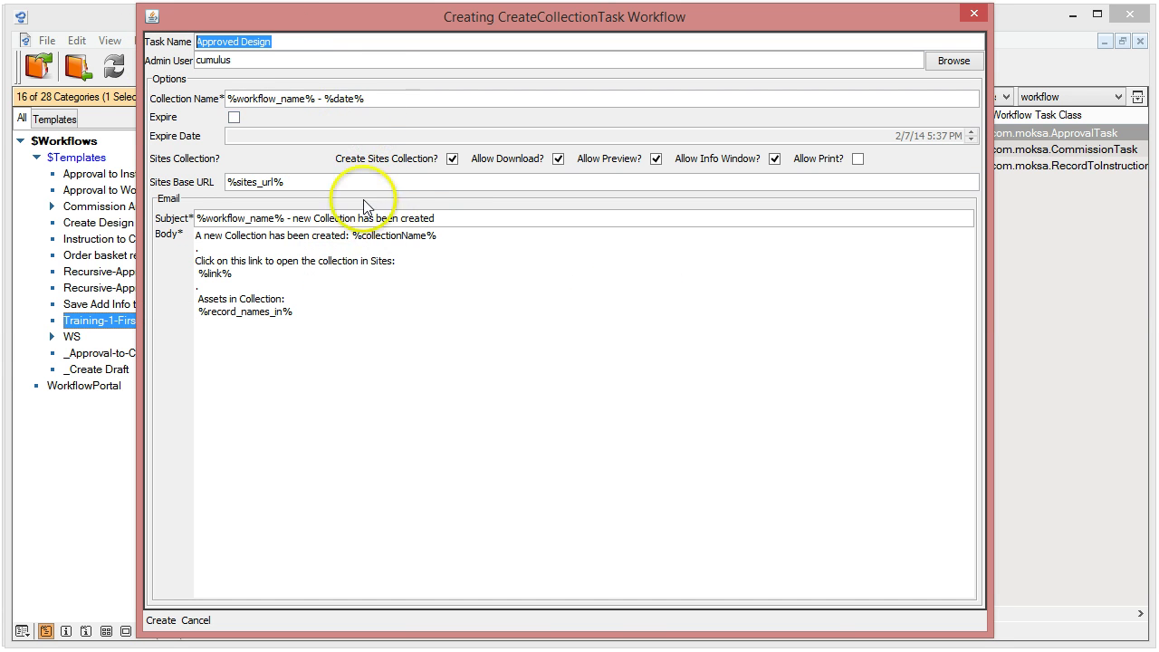
click(444, 219)
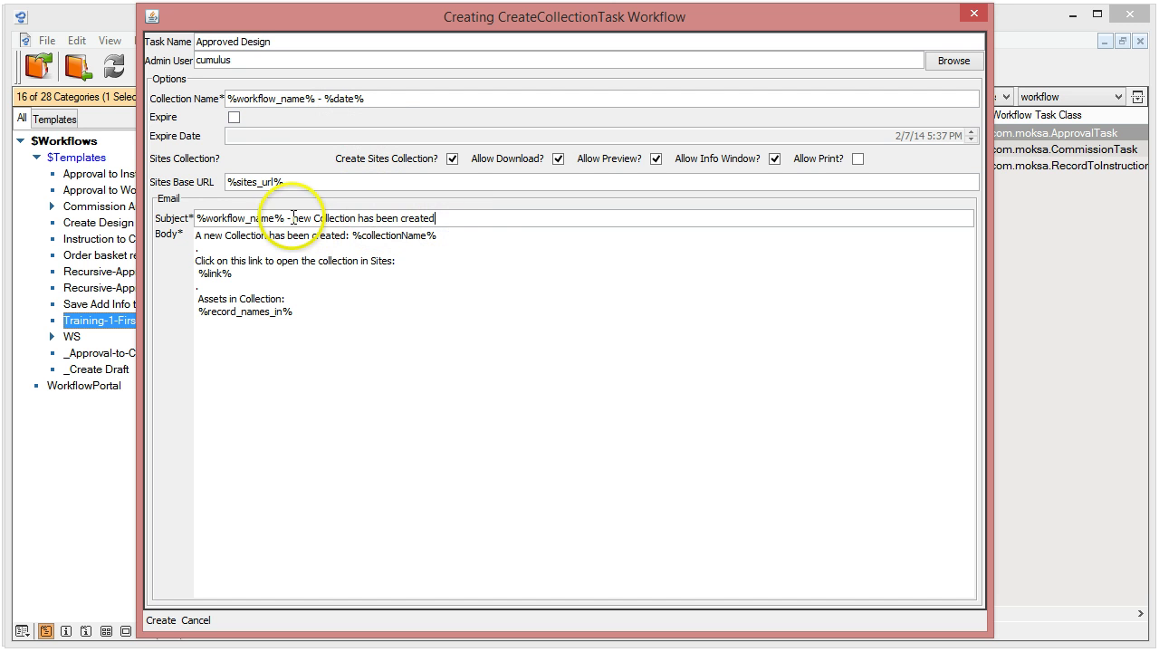
drag(293, 219, 500, 221)
key(ctrl+v)
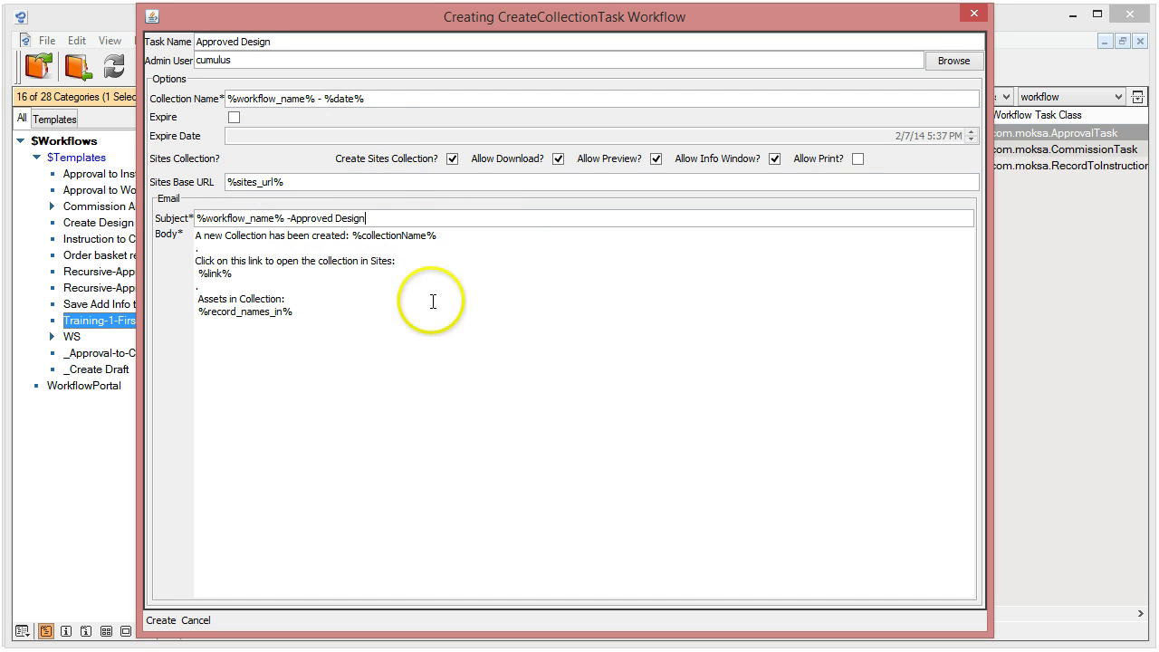
text(Co)
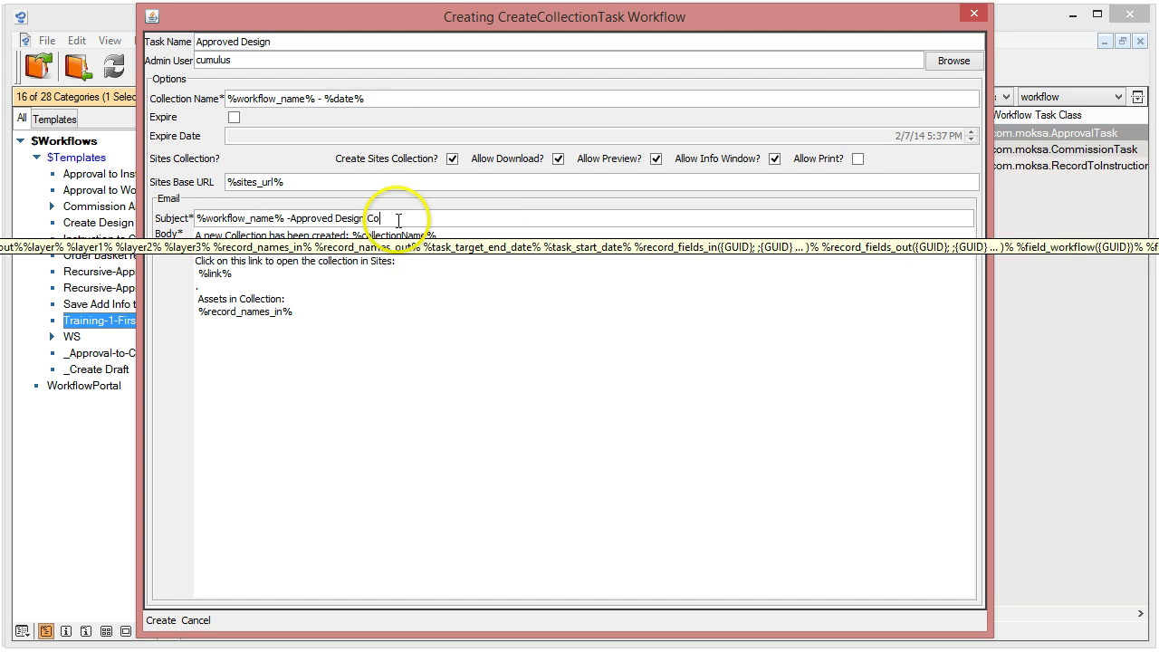
text(llection)
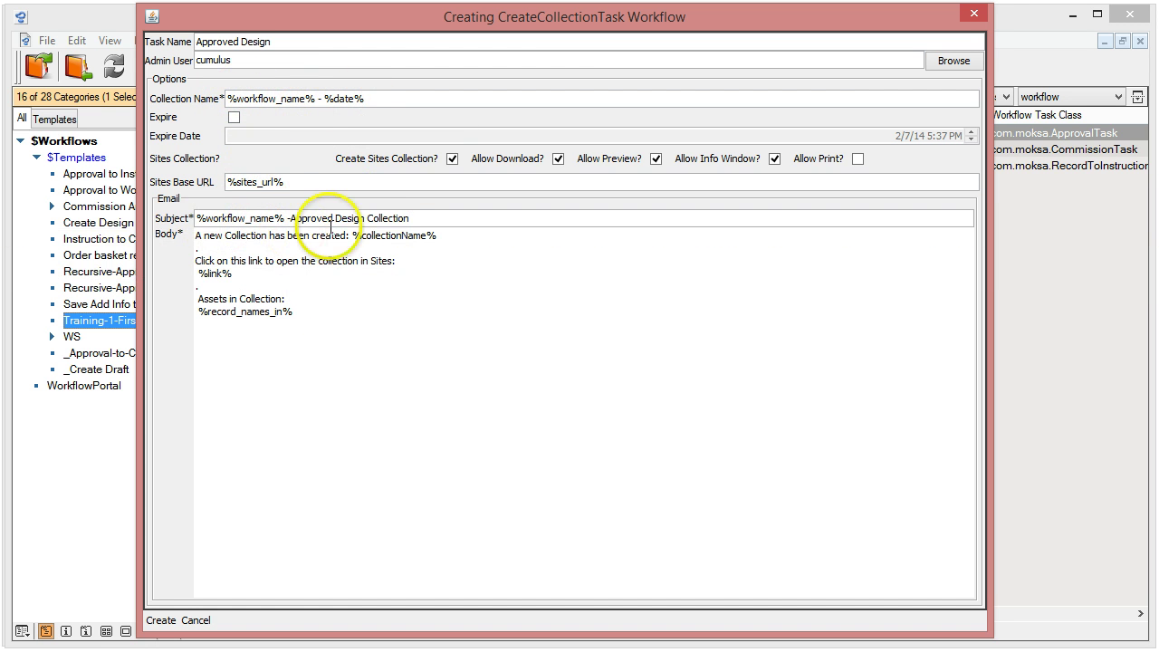
Try a %client_link% placeholder on its own line below %link% in the email body, and remove it again
mouse_move(362, 347)
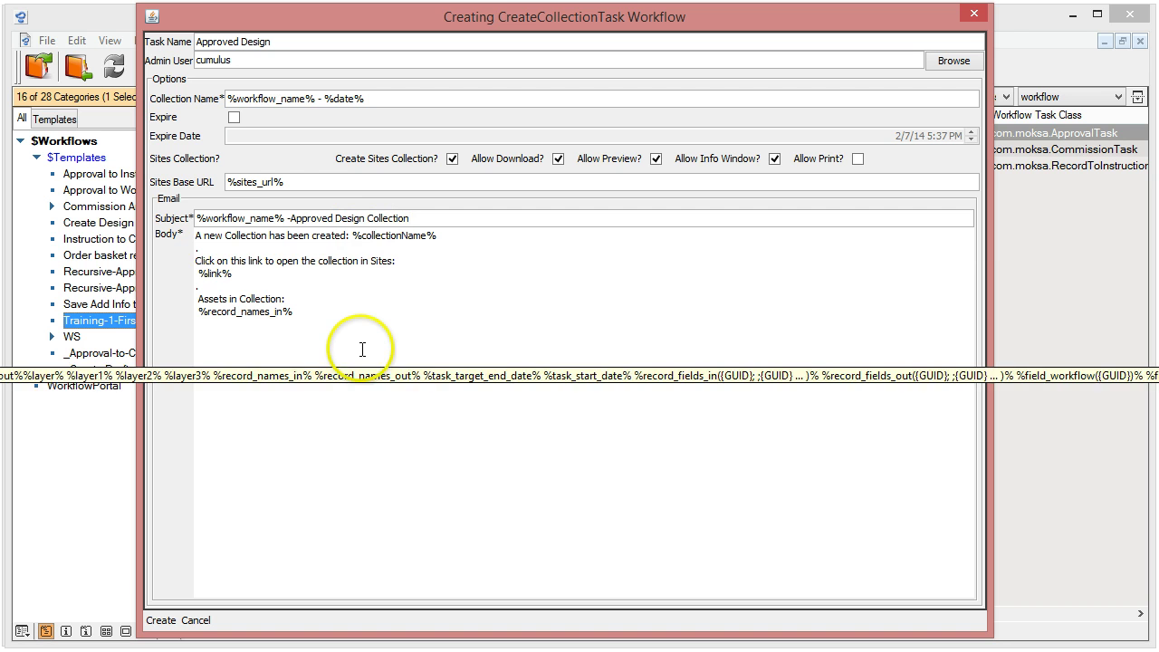
drag(259, 273, 189, 270)
click(244, 277)
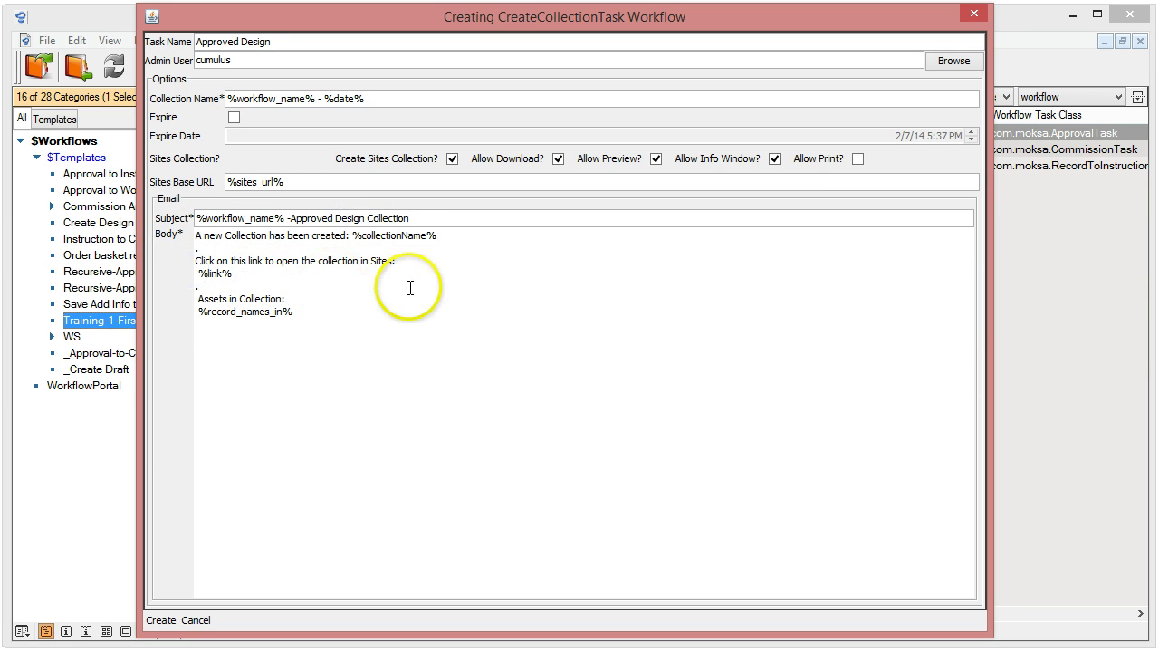
key(Return)
key(Return)
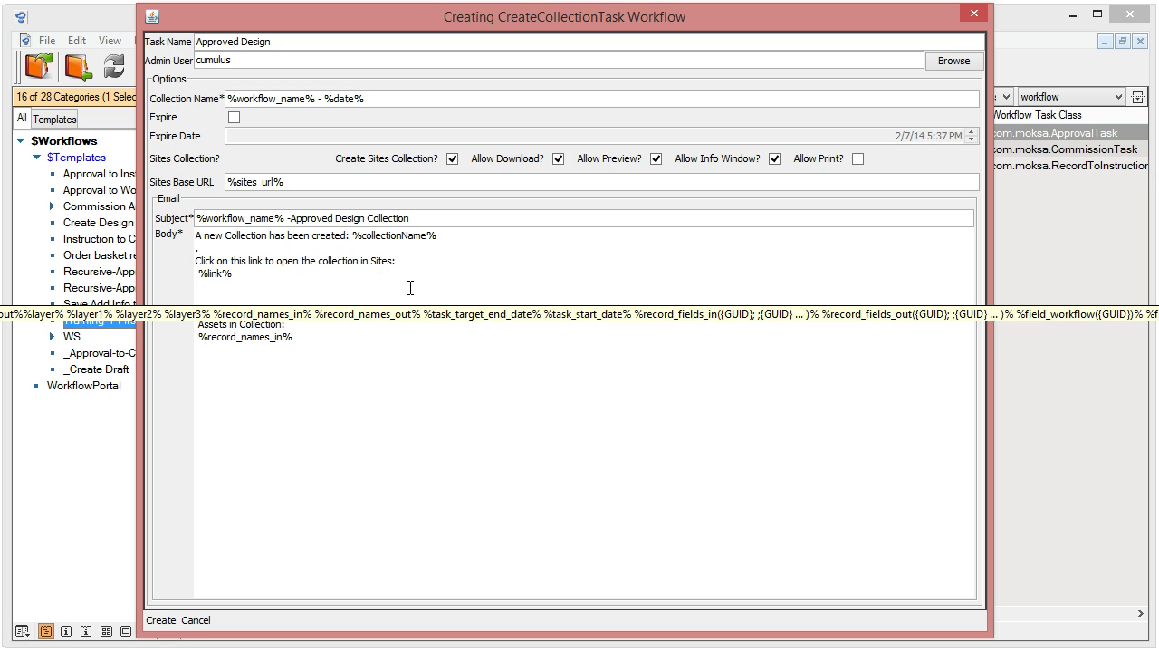
text(%client_link%)
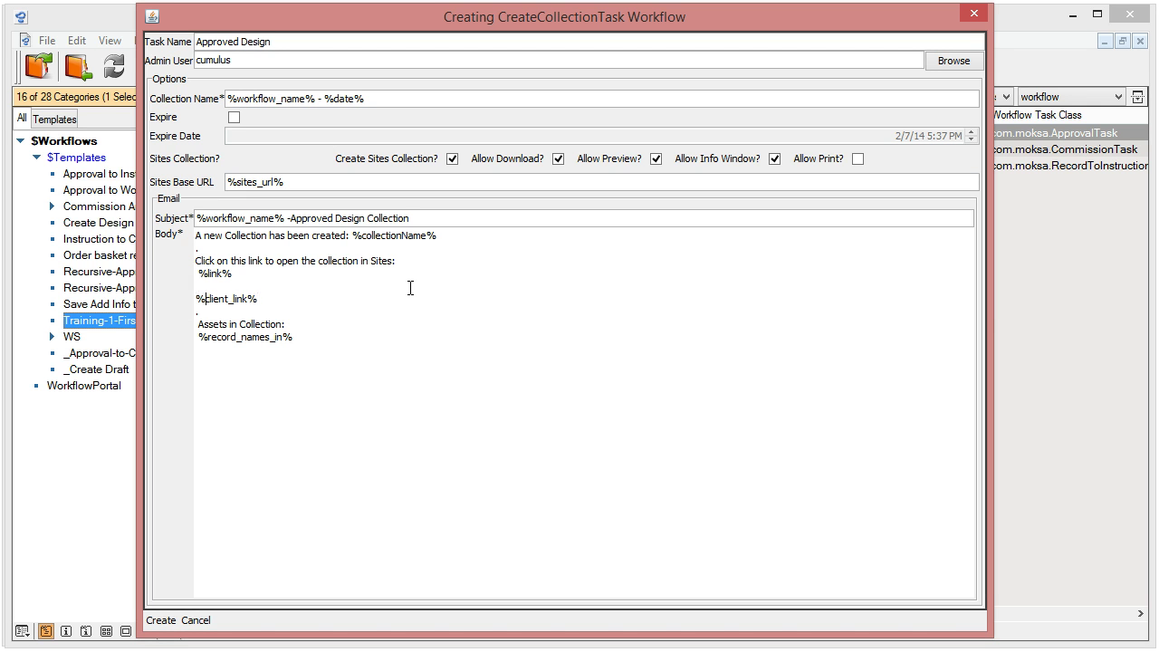
key(Home)
key(shift+End)
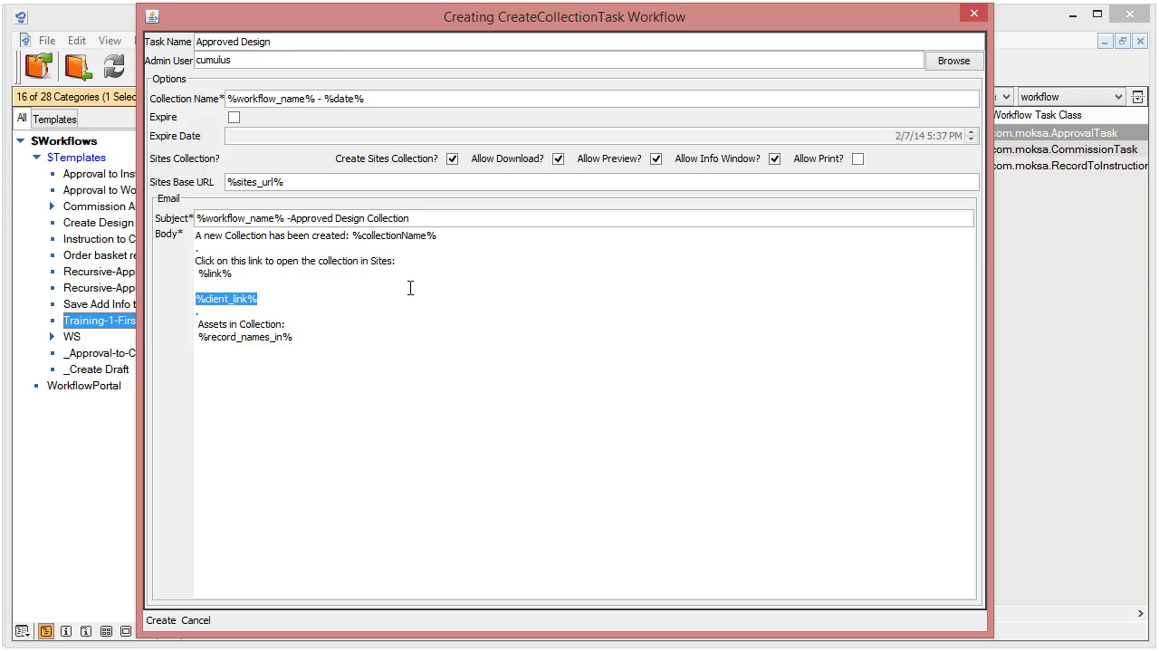
key(BackSpace)
key(BackSpace)
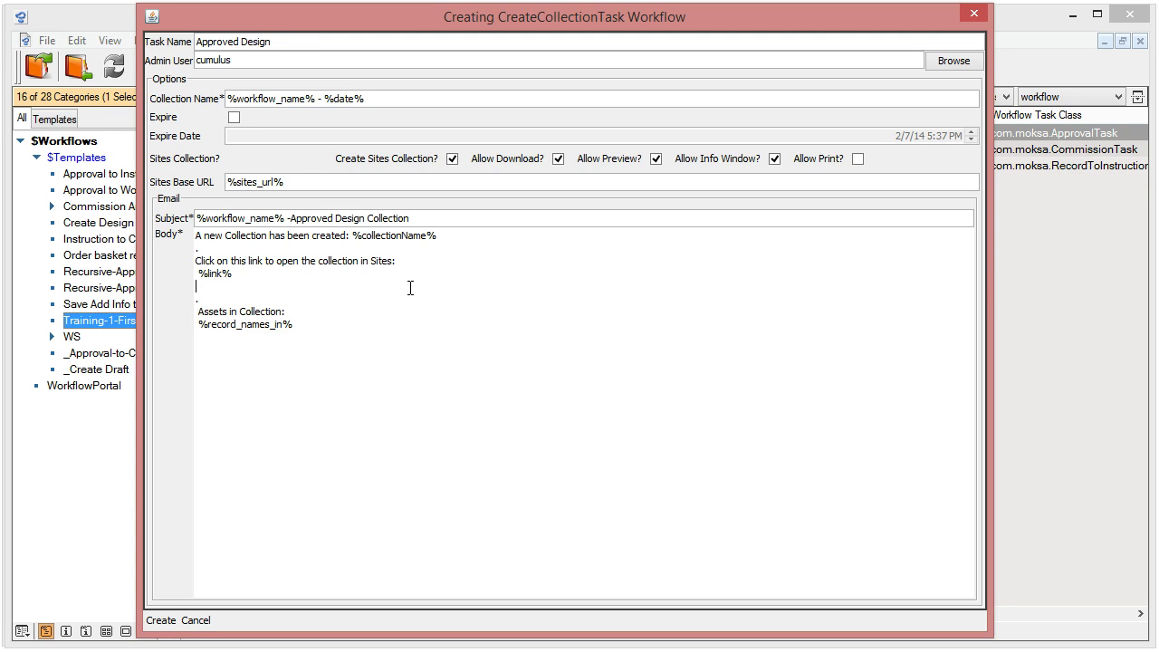
Create the Approved Design task and bring the workflow graph window back to the front
click(410, 288)
click(161, 621)
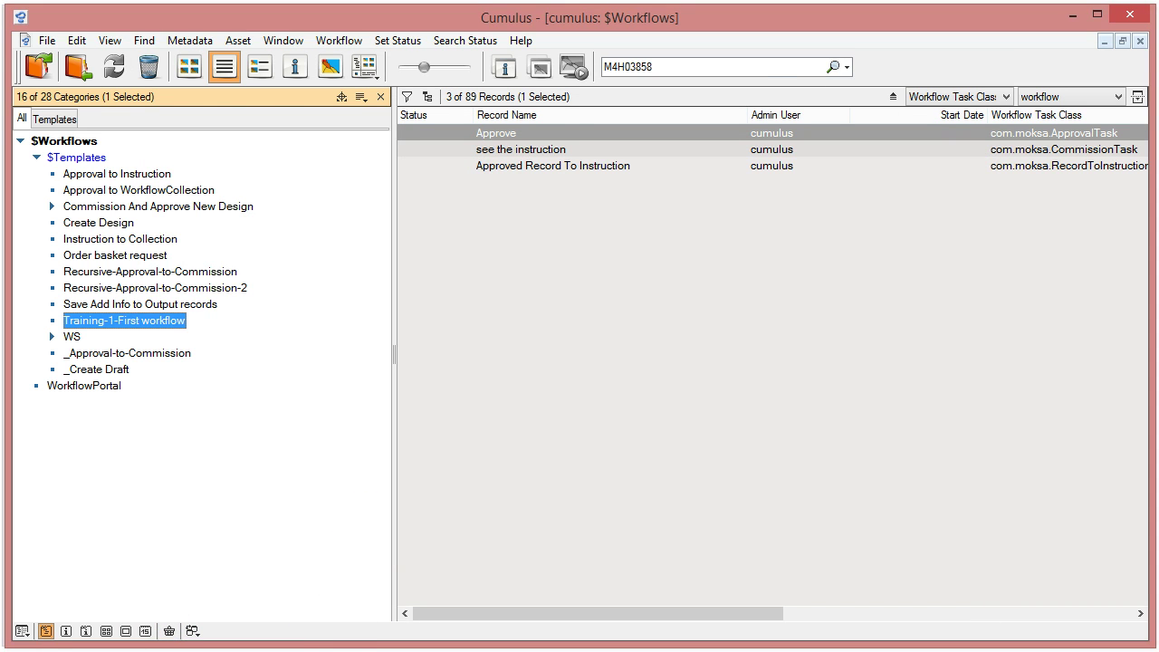
click(625, 634)
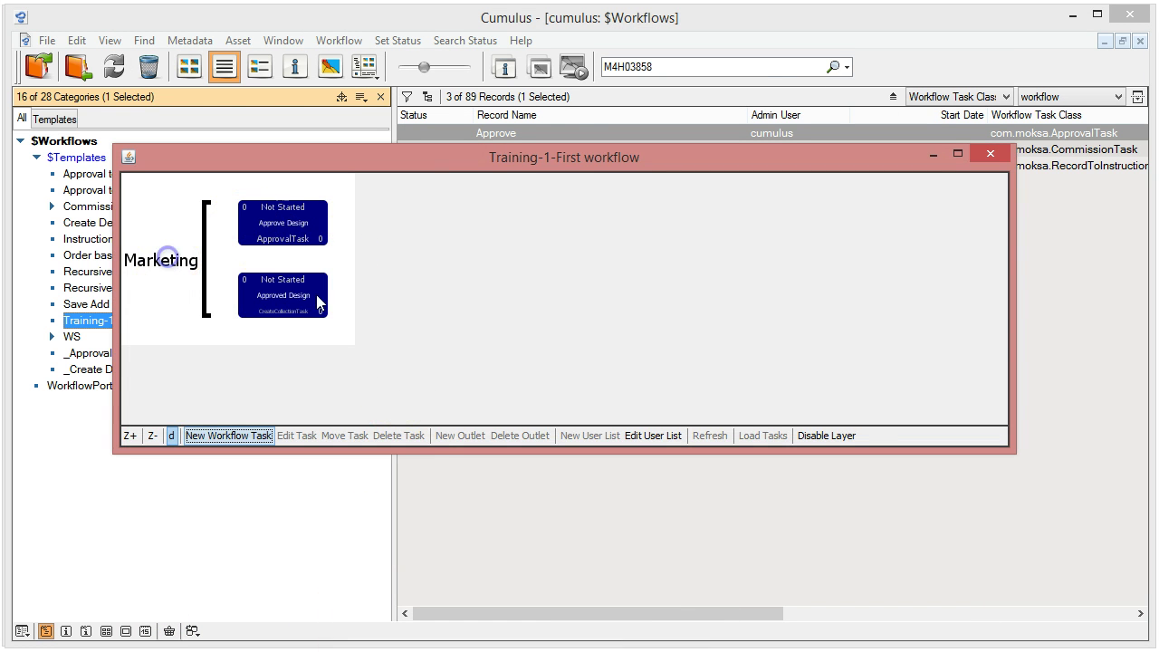
click(440, 300)
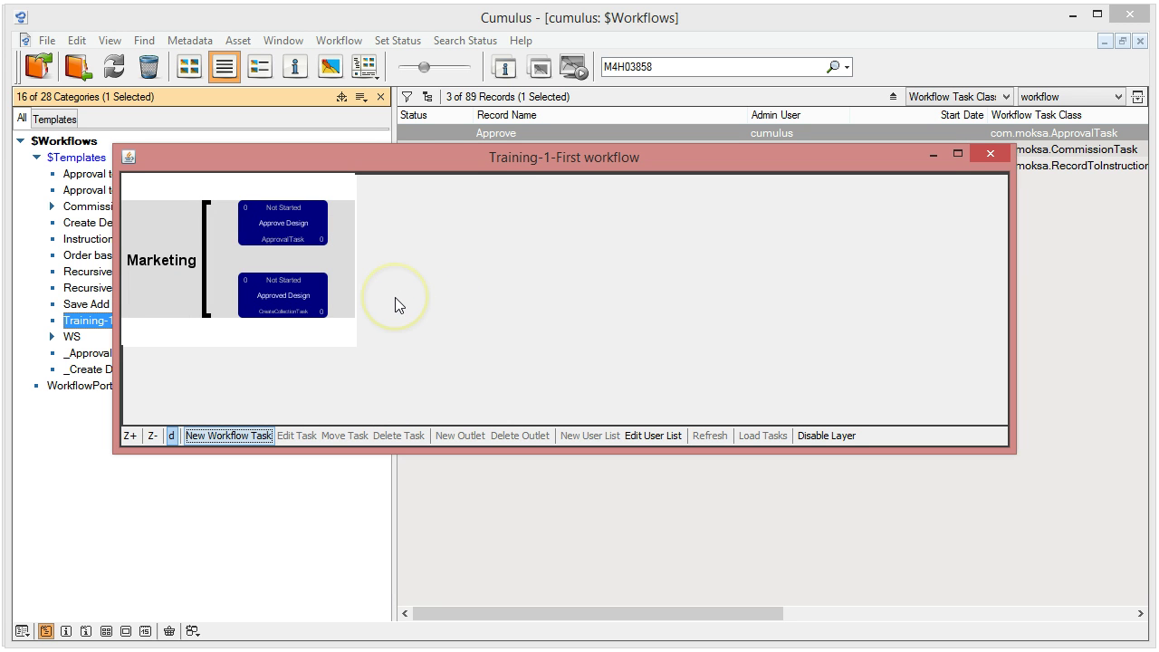
Connect the Approve Design task to the Approved Design task through an Approved outlet and close the workflow graph
click(287, 220)
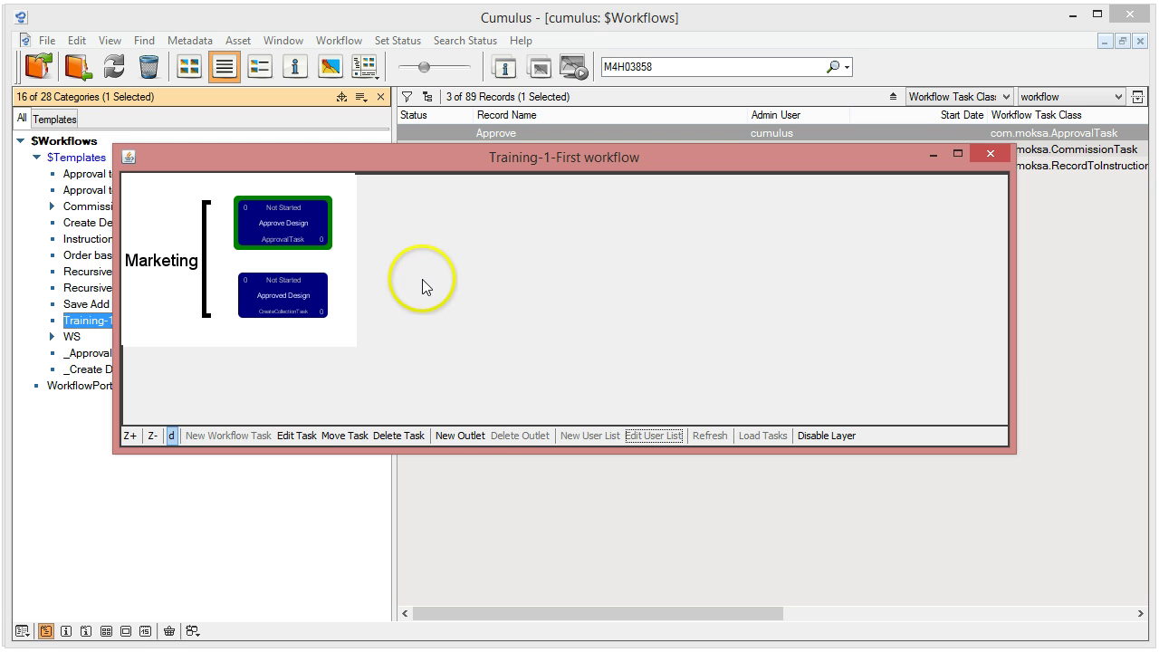
click(467, 437)
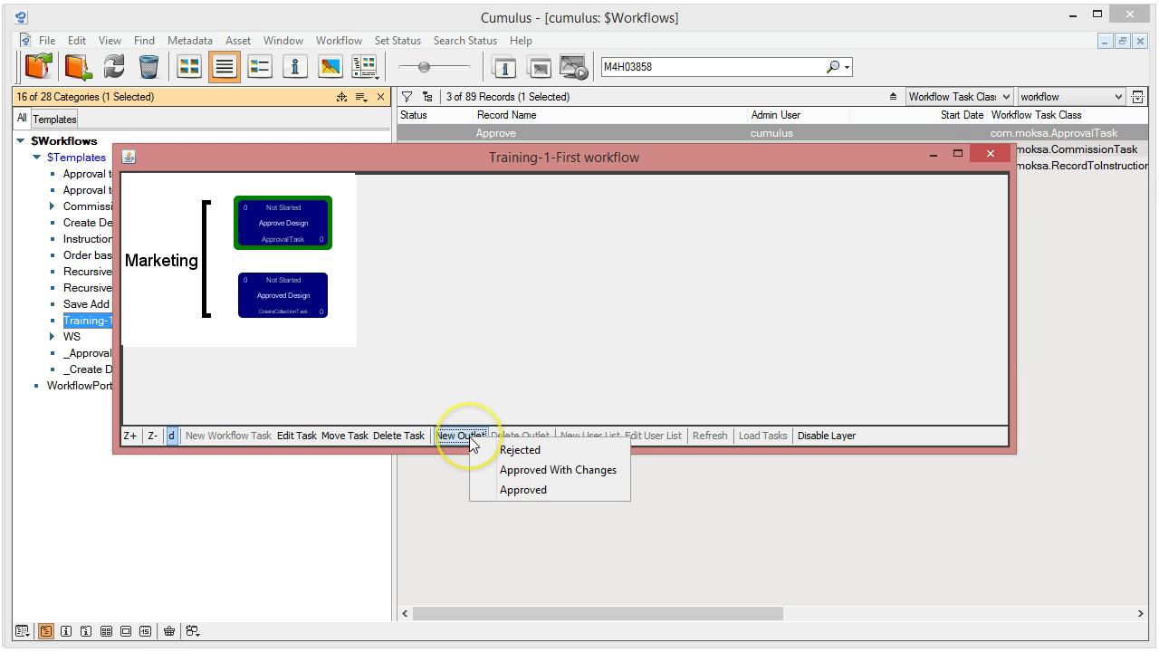
click(522, 489)
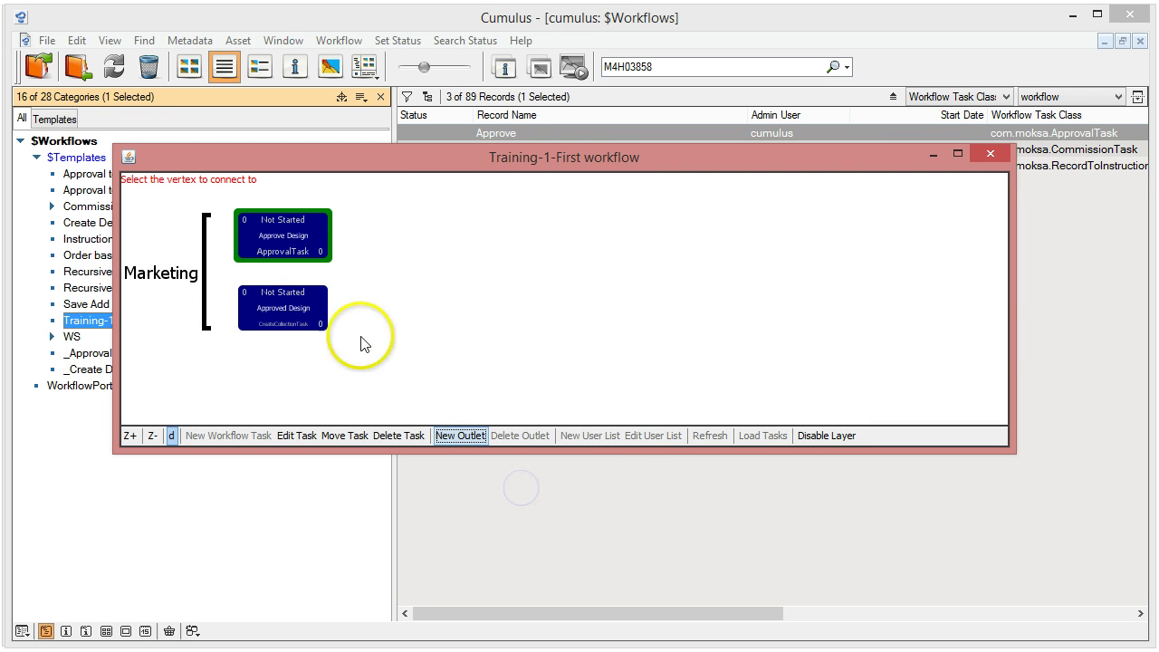
click(289, 312)
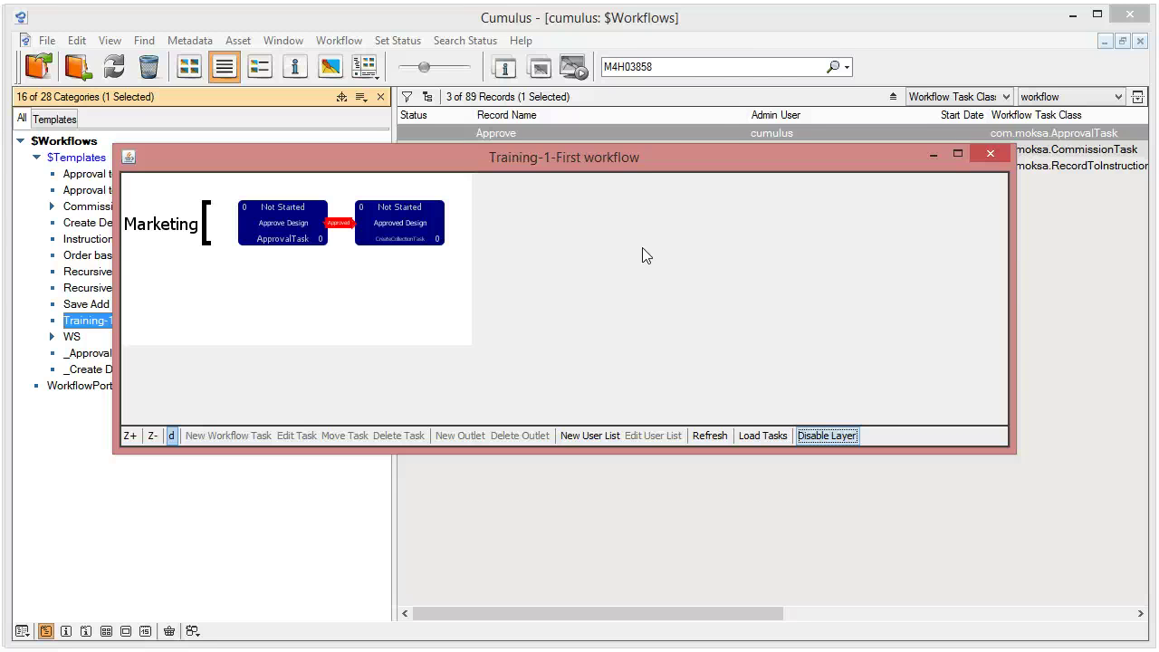
click(995, 153)
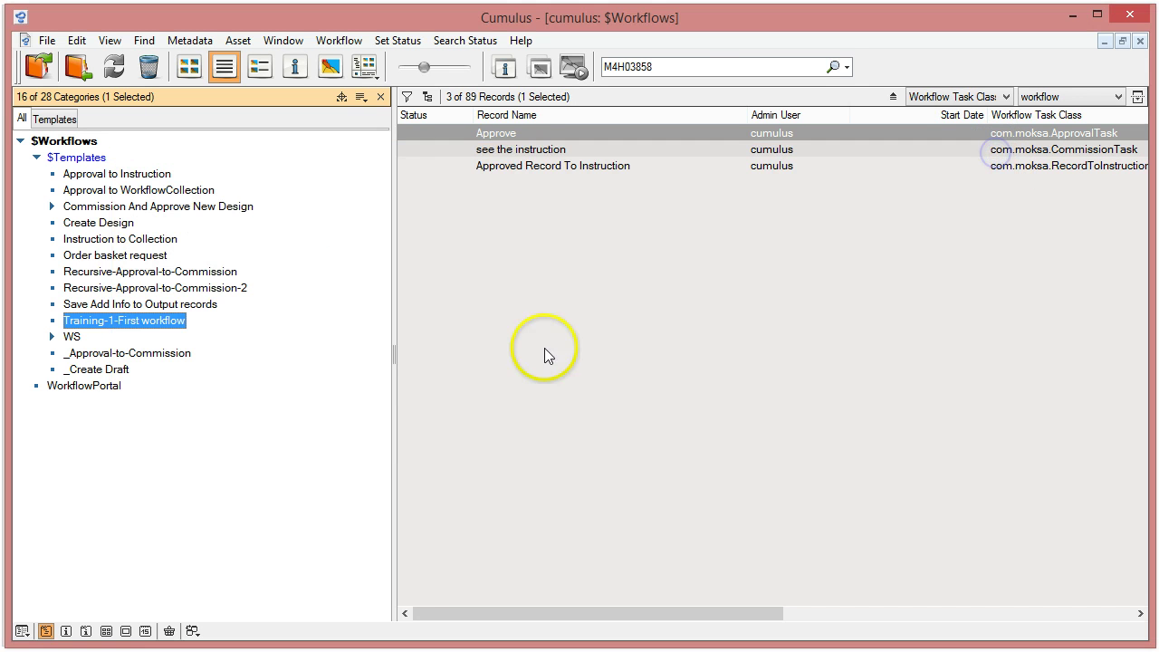
Open the information window of the Training-1-First workflow category, enlarge it and show the workflow field set
right_click(150, 323)
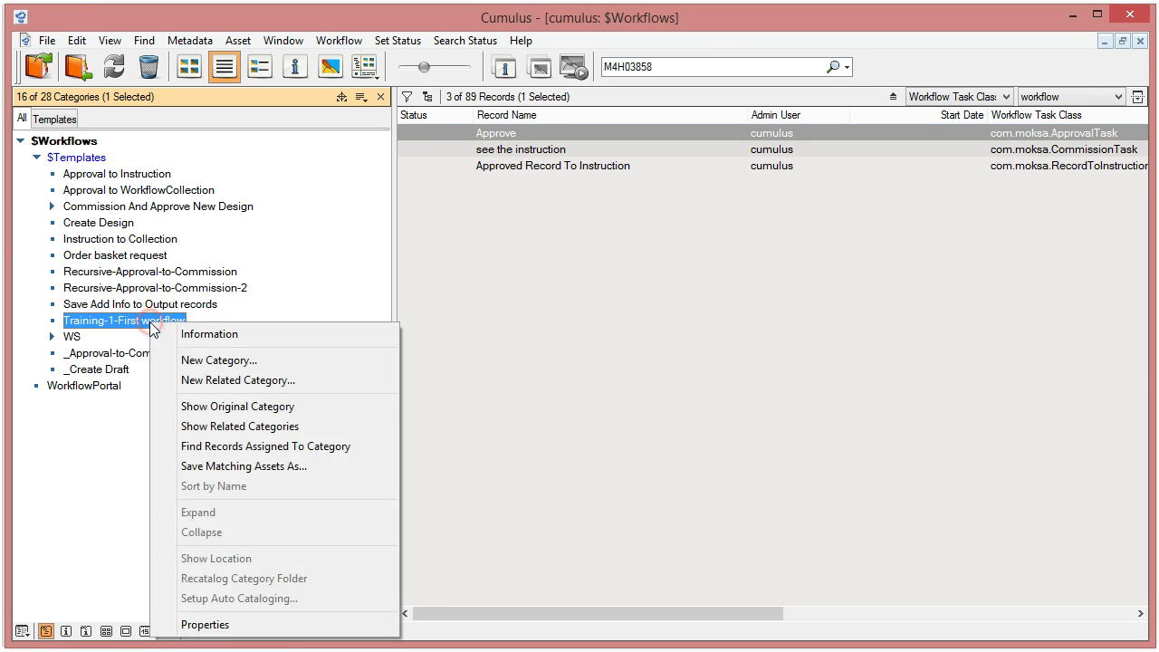
click(210, 335)
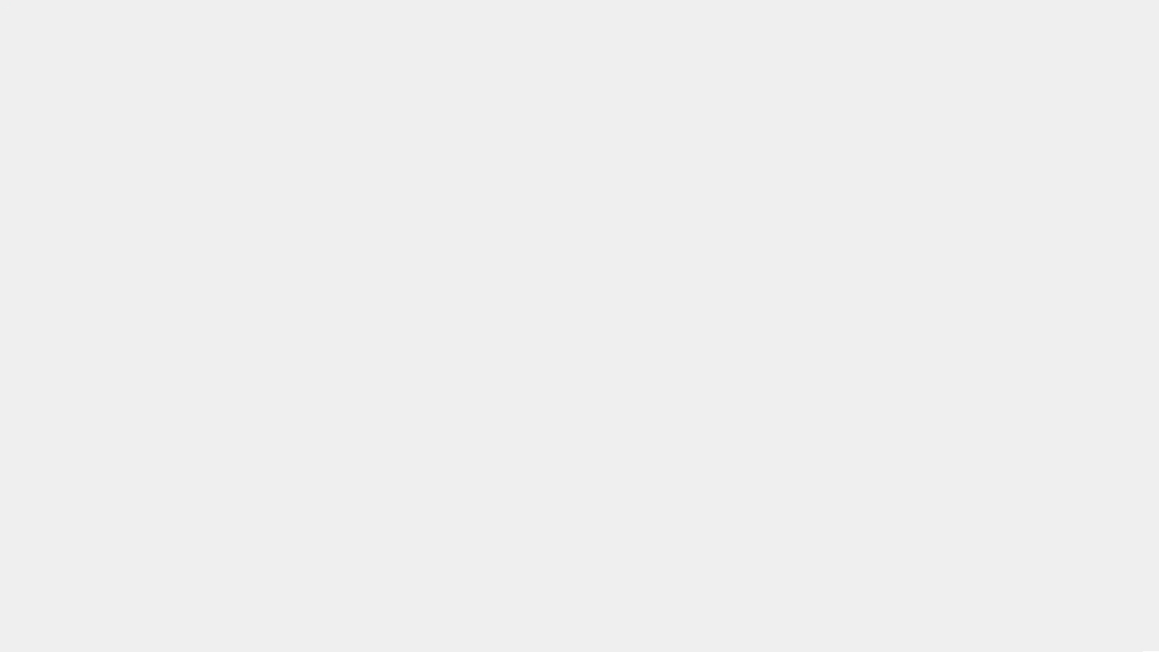
drag(1149, 644, 554, 330)
drag(564, 90, 558, 21)
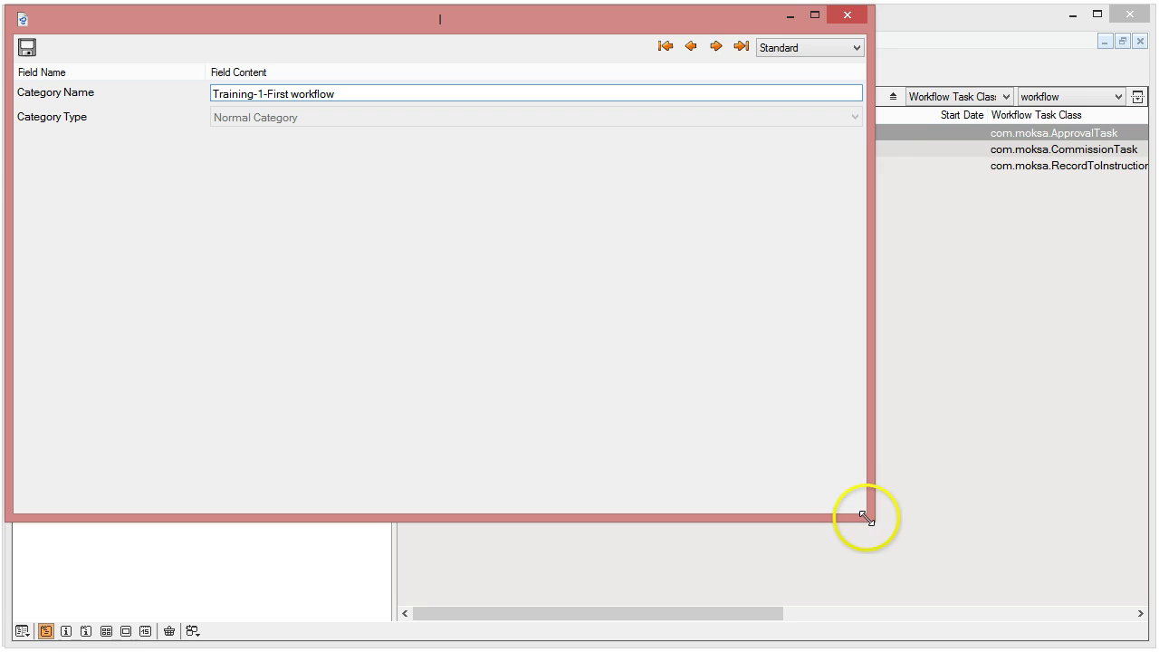
drag(871, 518, 1142, 631)
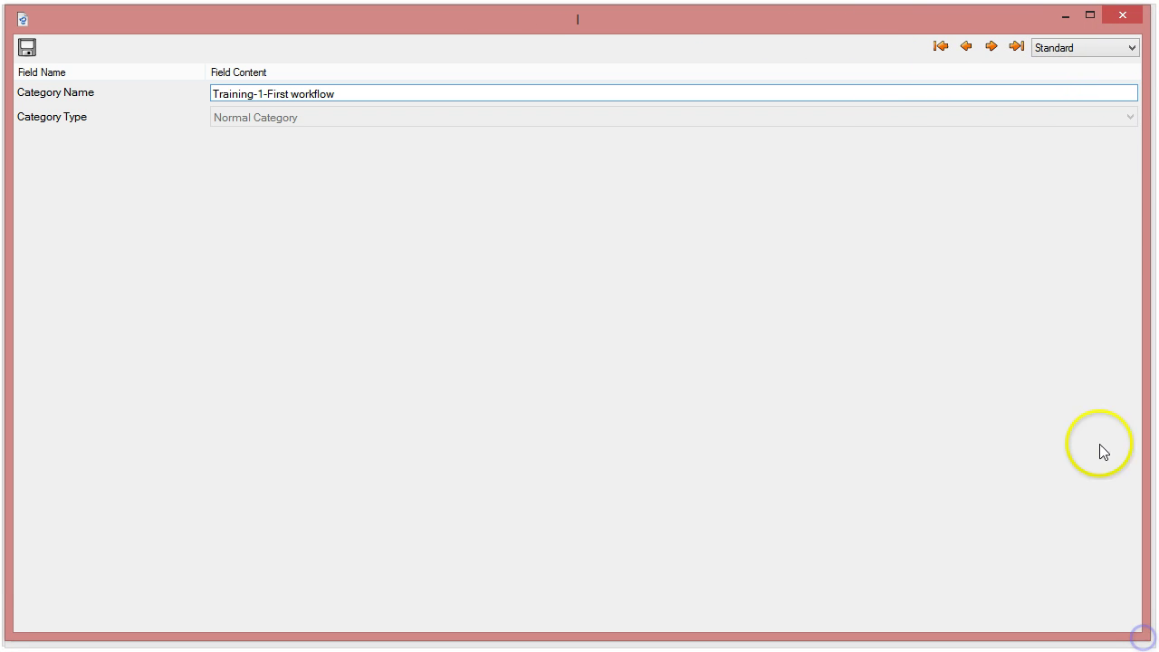
click(1121, 47)
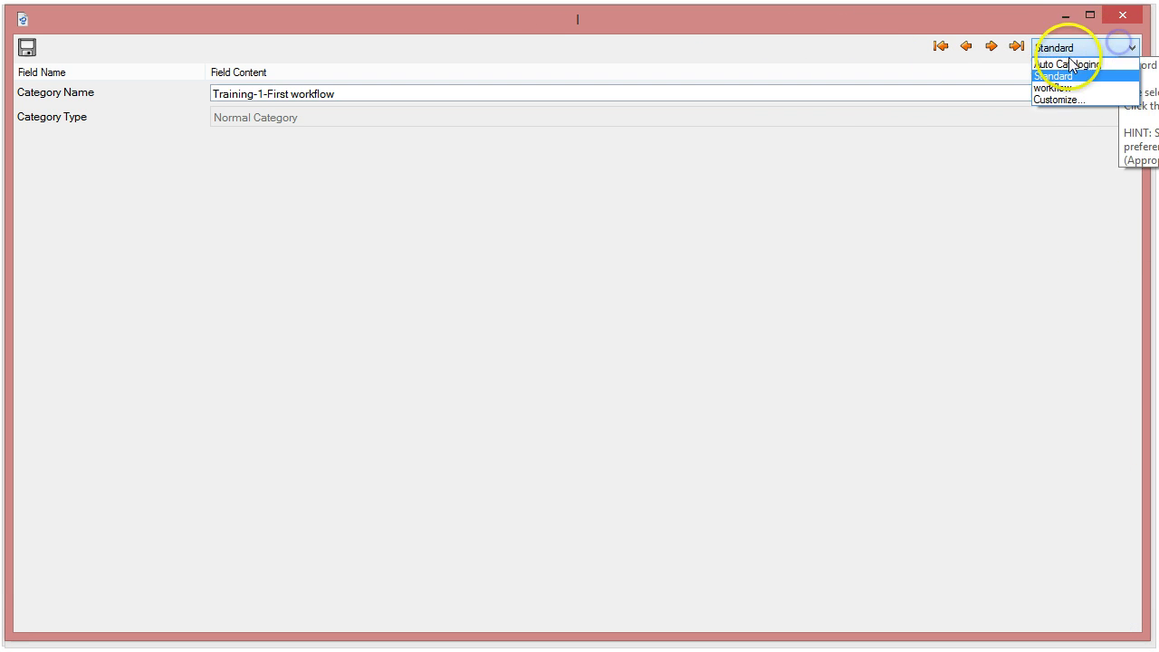
click(1054, 86)
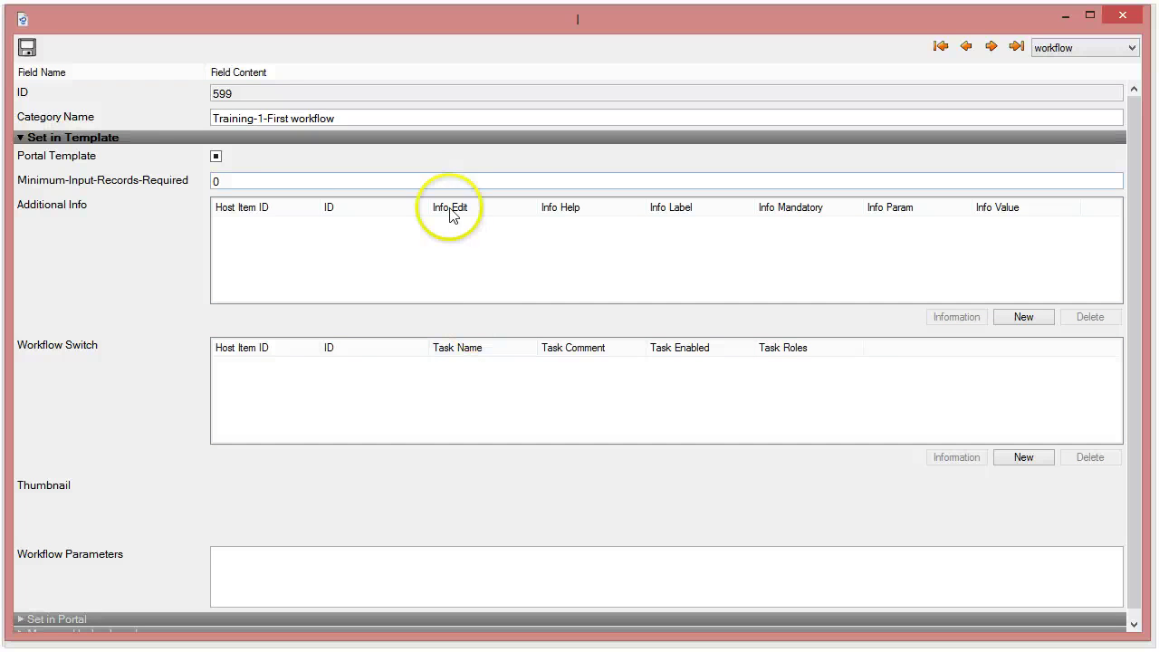
Mark the category as a Portal Template requiring a minimum of 1 input record, save it and close the information window
click(217, 156)
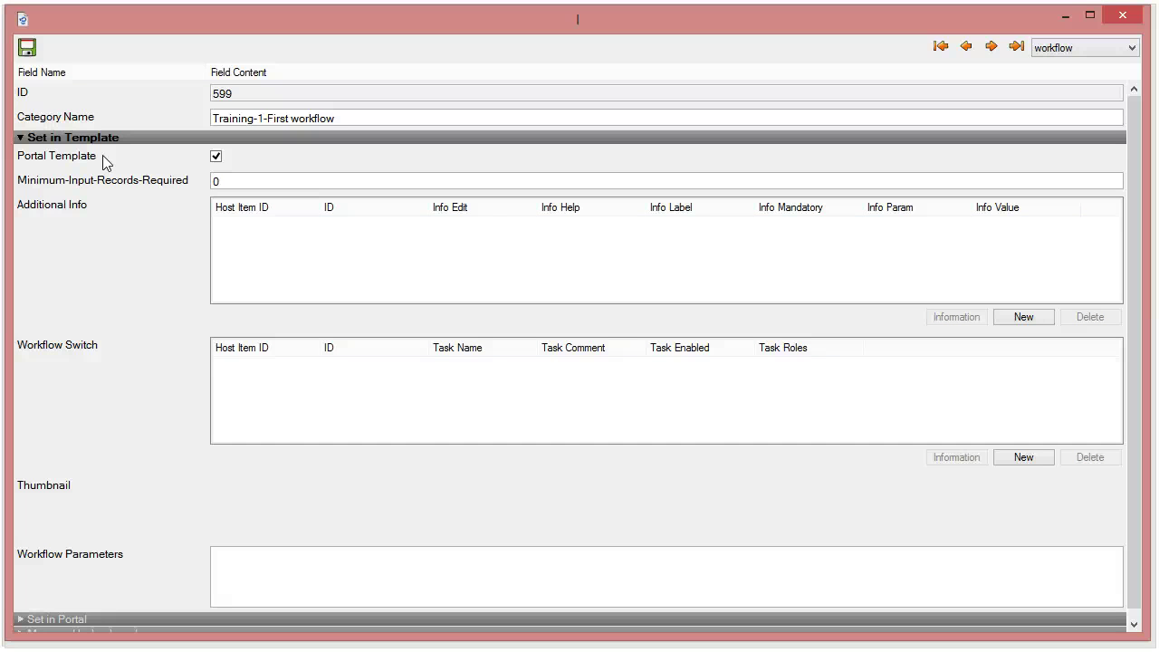
click(251, 205)
drag(238, 181, 199, 182)
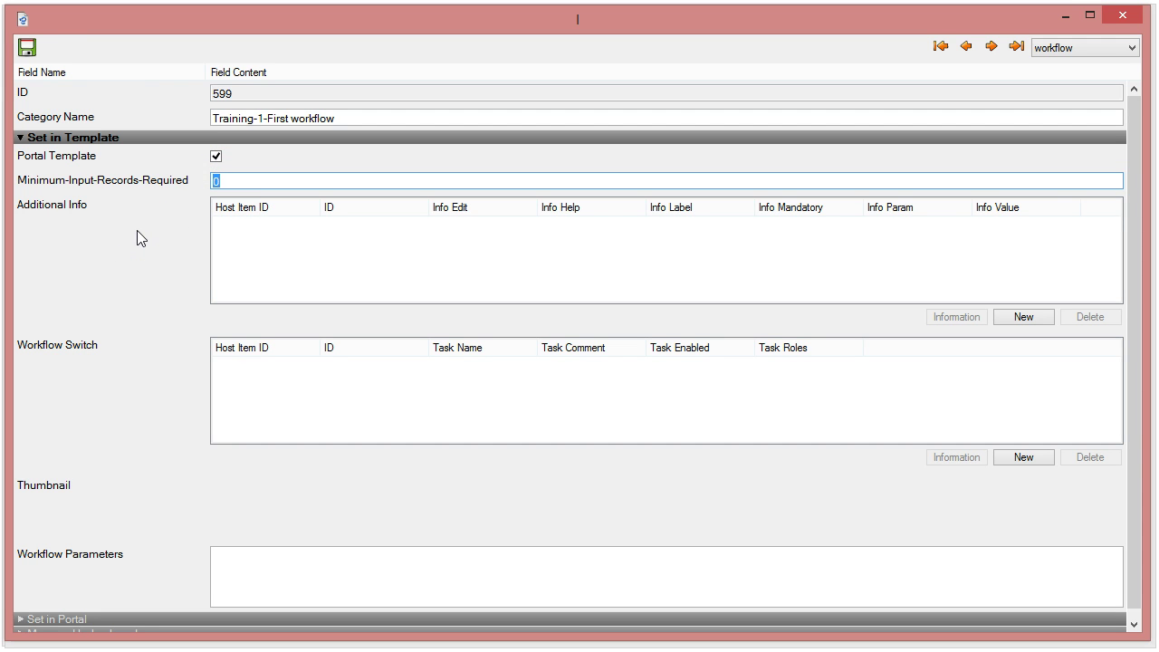
text(1)
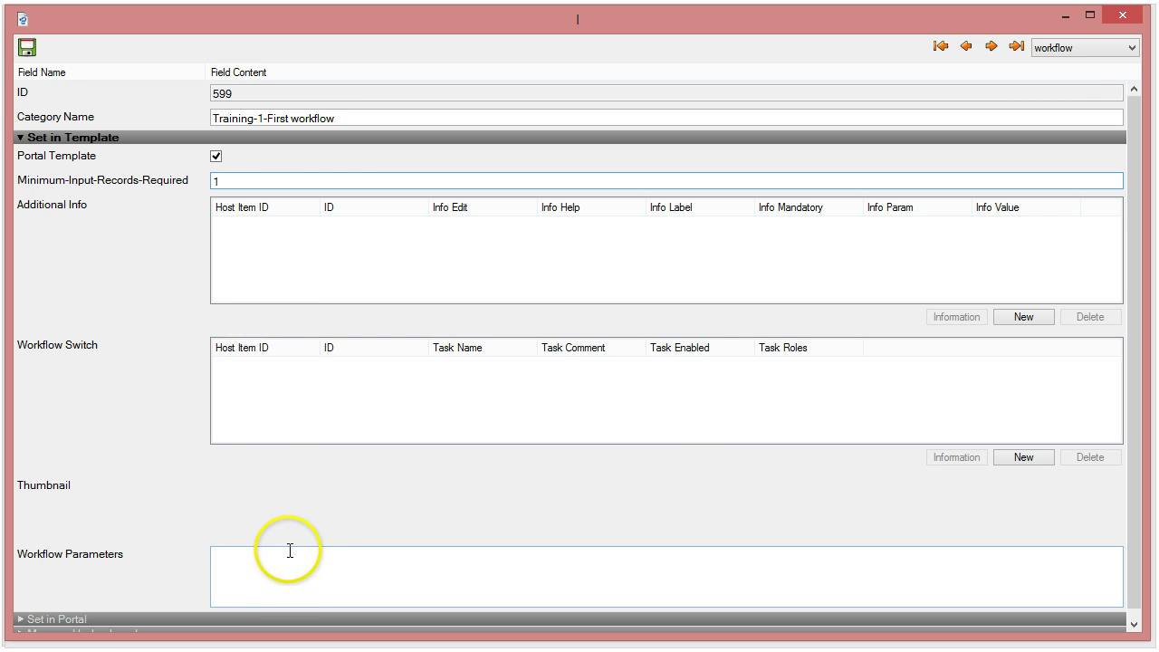
click(27, 49)
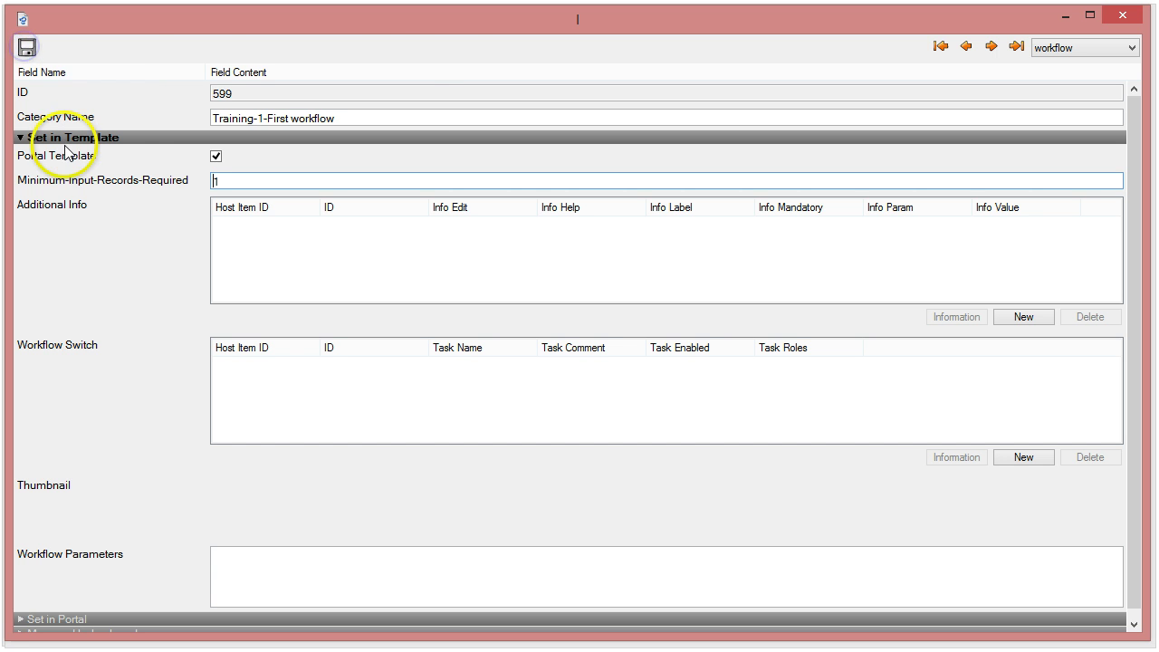
click(1123, 14)
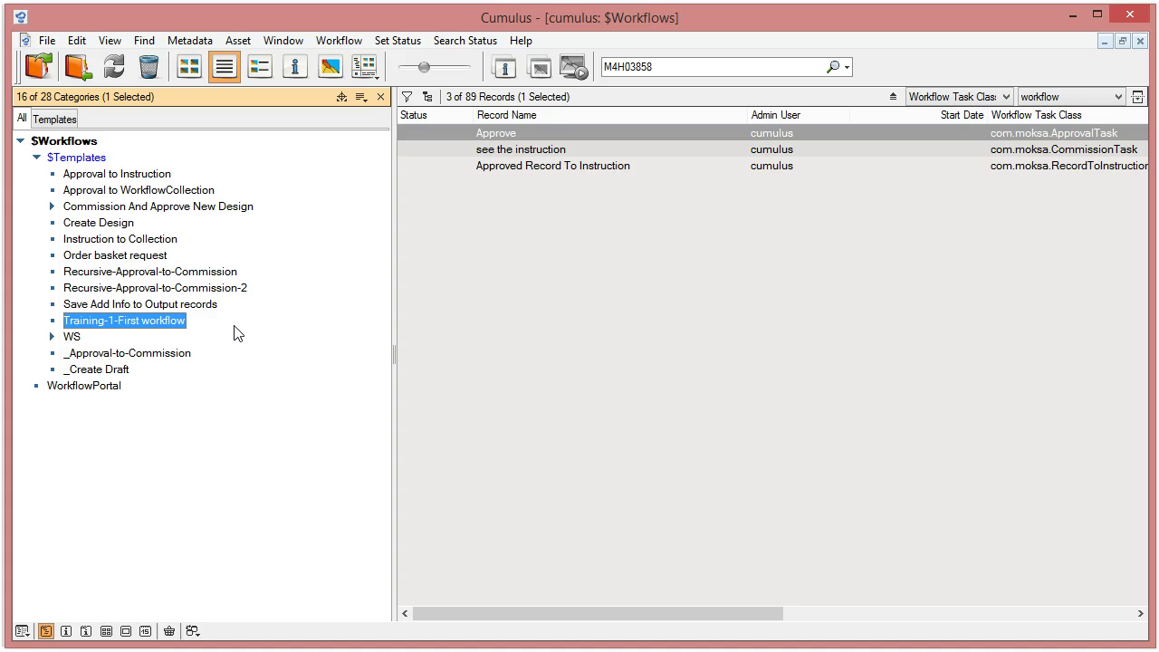
click(207, 589)
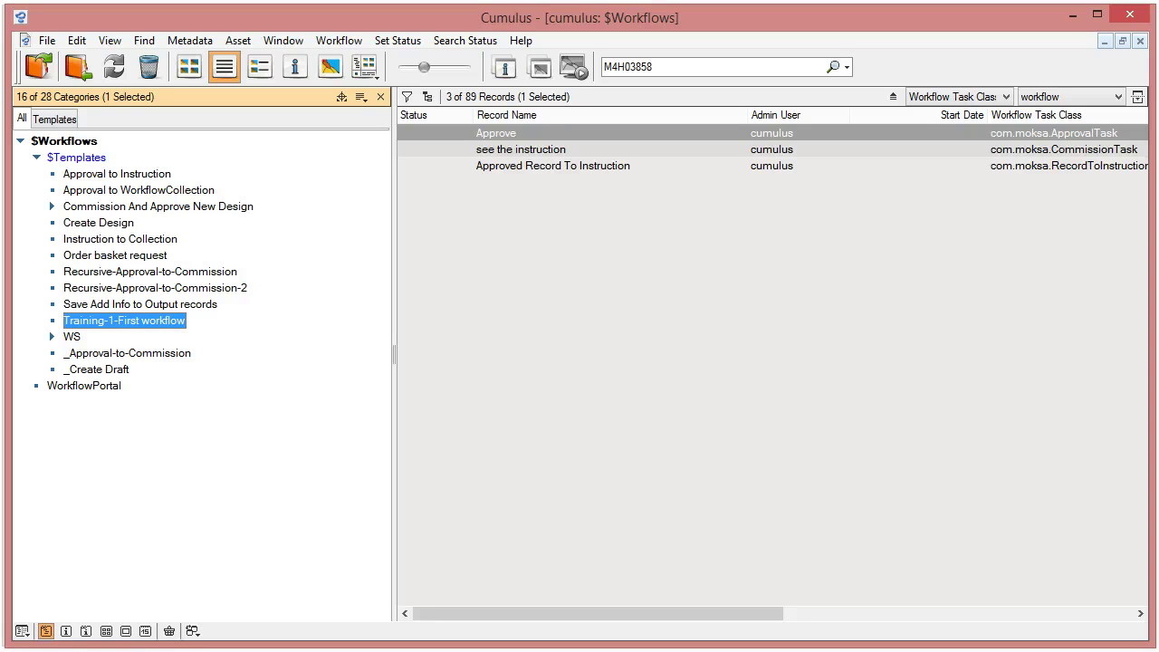